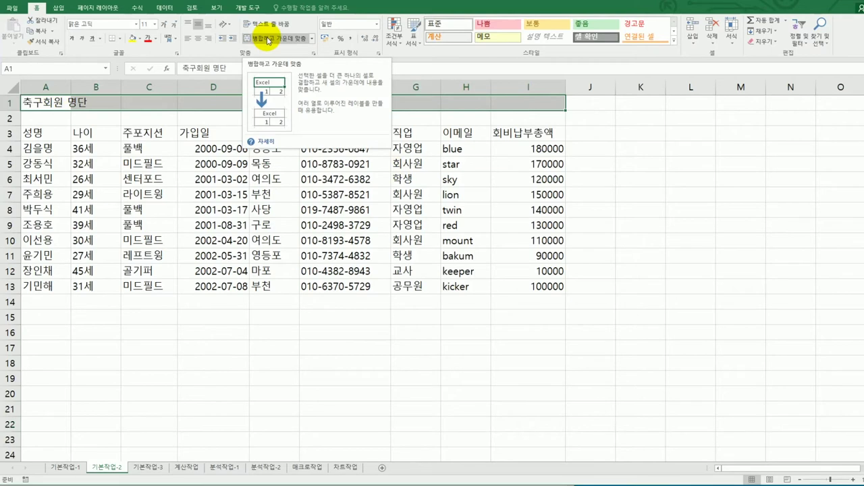
# Merge and center the title across A1:I1 and set its font to HY중고딕
pyautogui.click(269, 39)
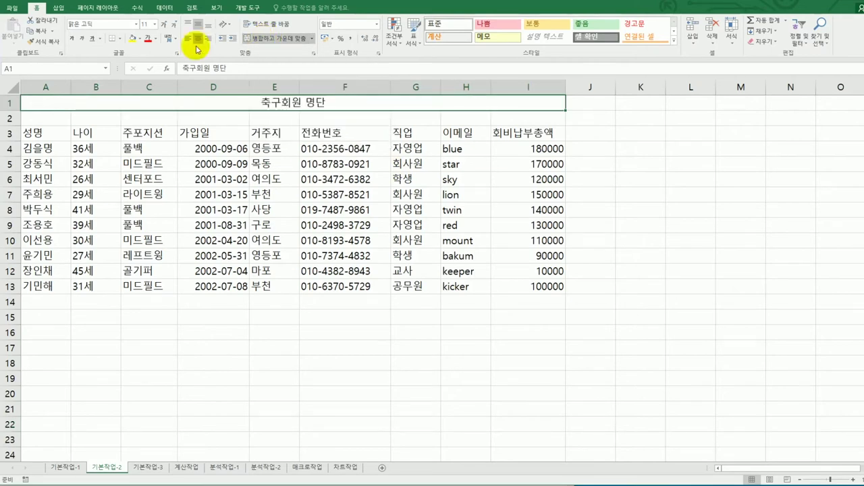
pyautogui.click(135, 27)
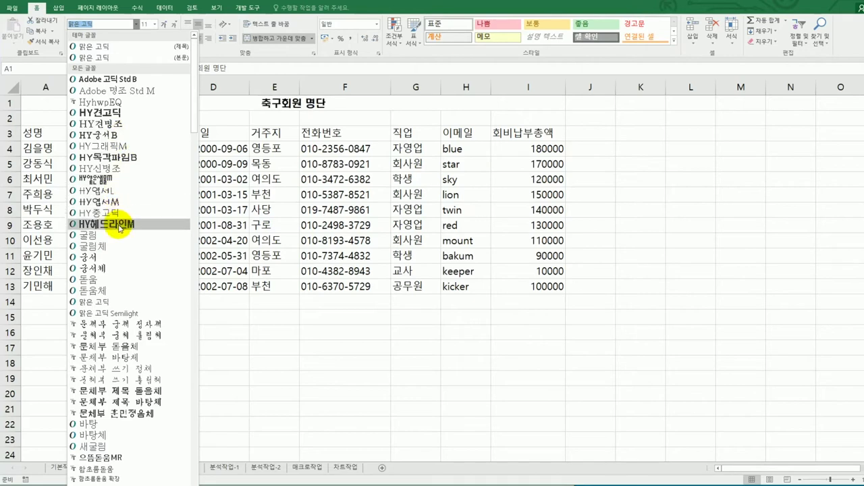
pyautogui.scroll(-6, 118, 228)
pyautogui.scroll(-20, 119, 228)
pyautogui.scroll(-6, 108, 232)
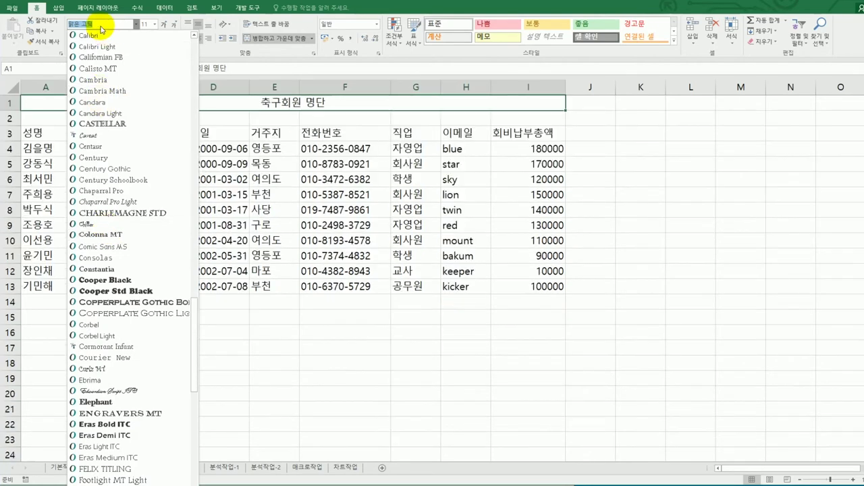
pyautogui.write('hy')
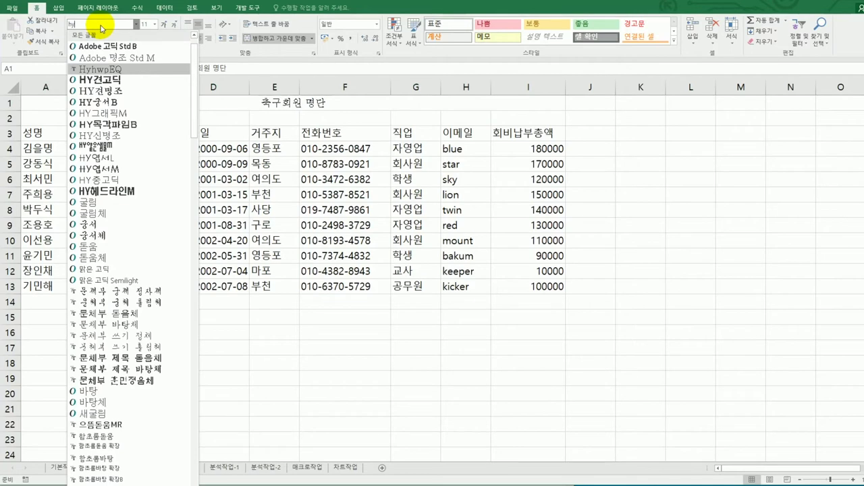
pyautogui.write('ㅈ')
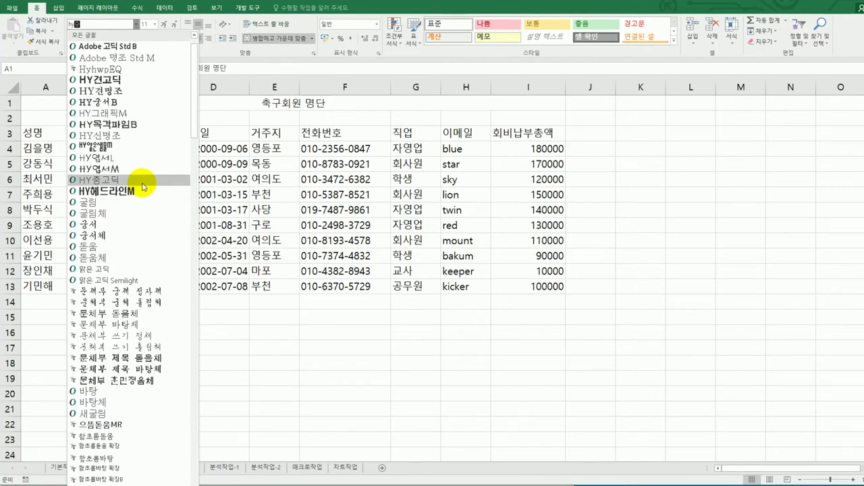
pyautogui.click(142, 181)
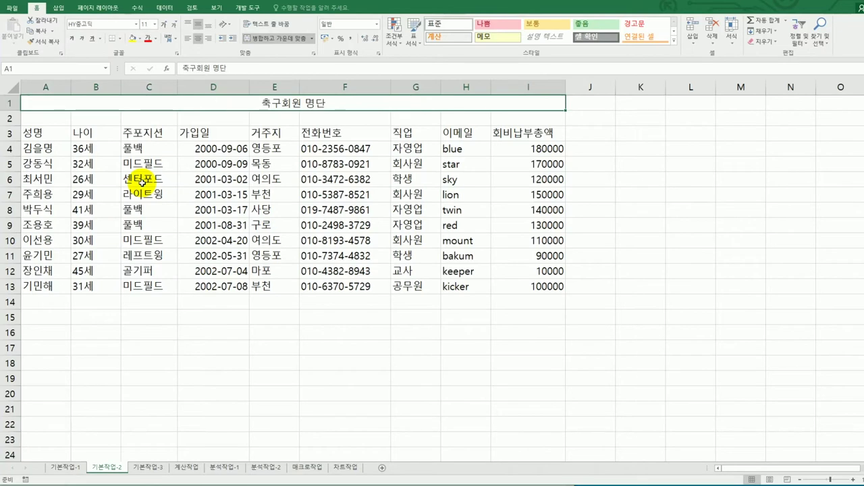
# Set the title's font size to 18 and the height of row 1 to 28
pyautogui.click(155, 25)
pyautogui.click(150, 108)
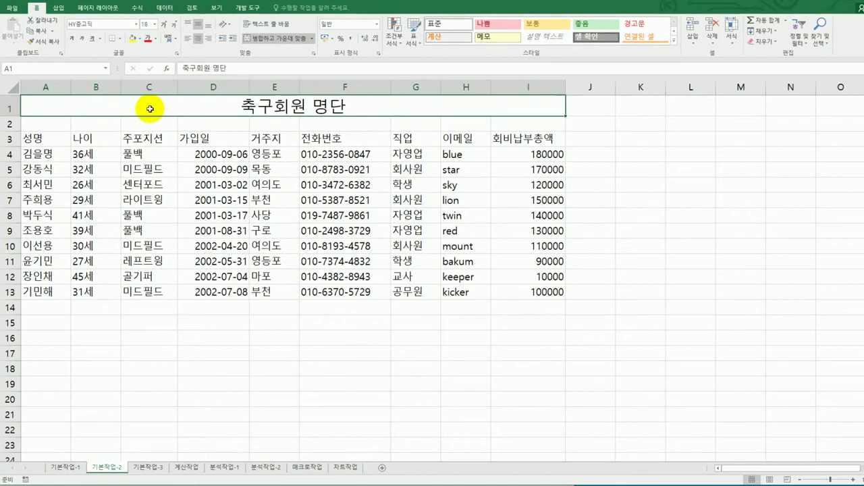
pyautogui.click(7, 106)
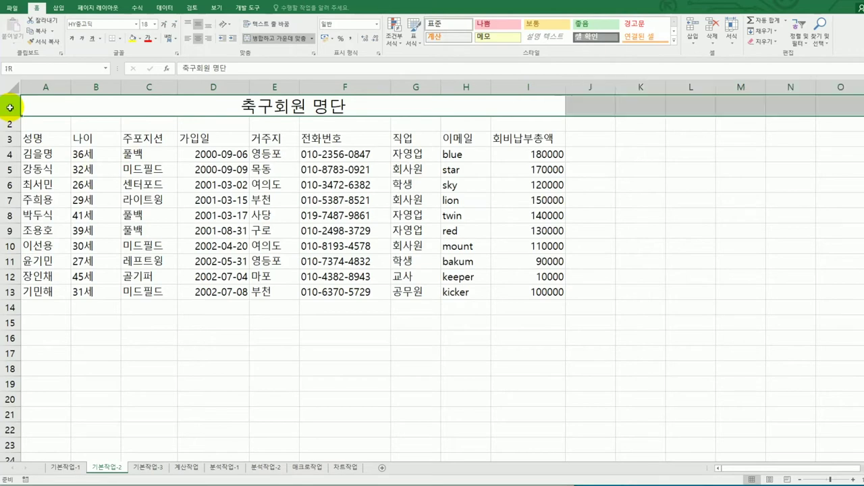
pyautogui.rightClick(7, 107)
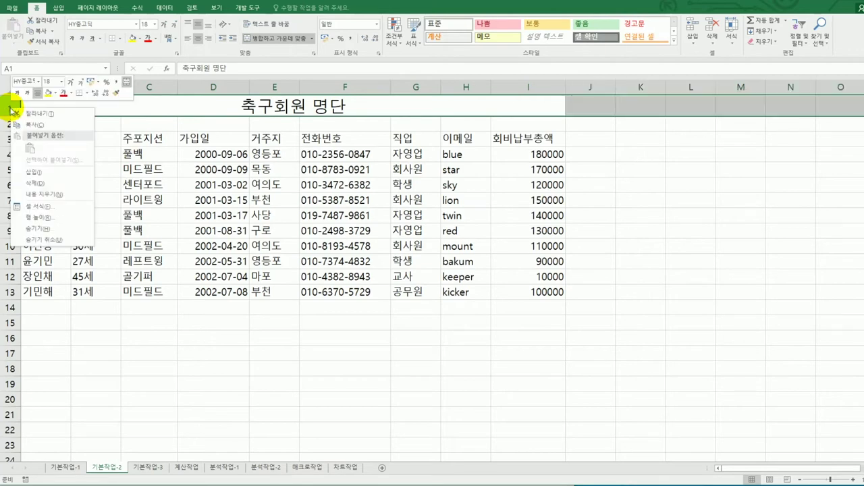
pyautogui.click(41, 217)
pyautogui.write('28')
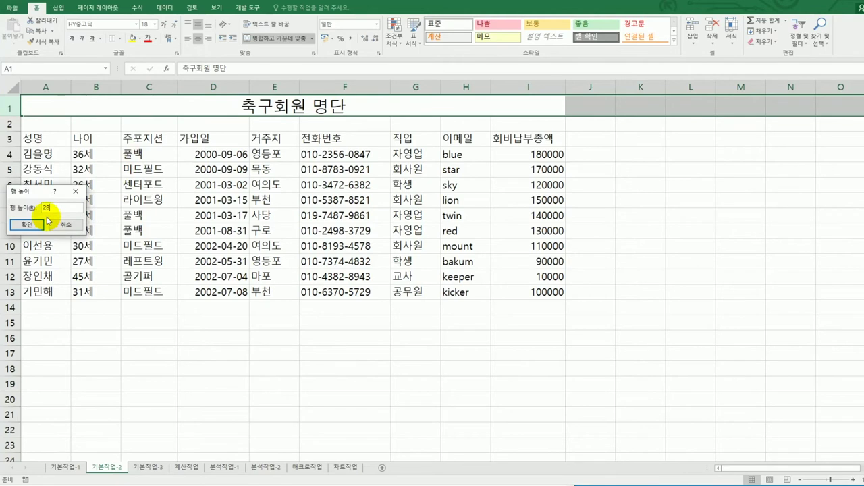
pyautogui.click(37, 224)
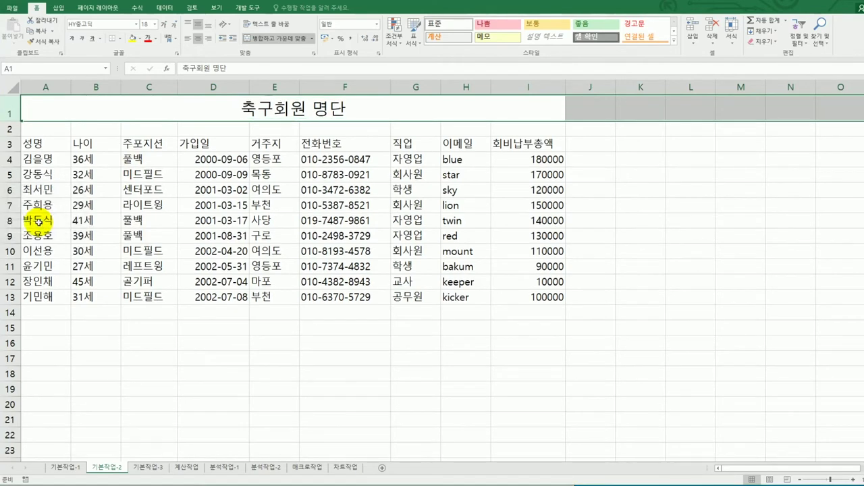
# Apply the 제목 4 cell style to the header row A3:I3
pyautogui.hotkey('alt', 'Tab')
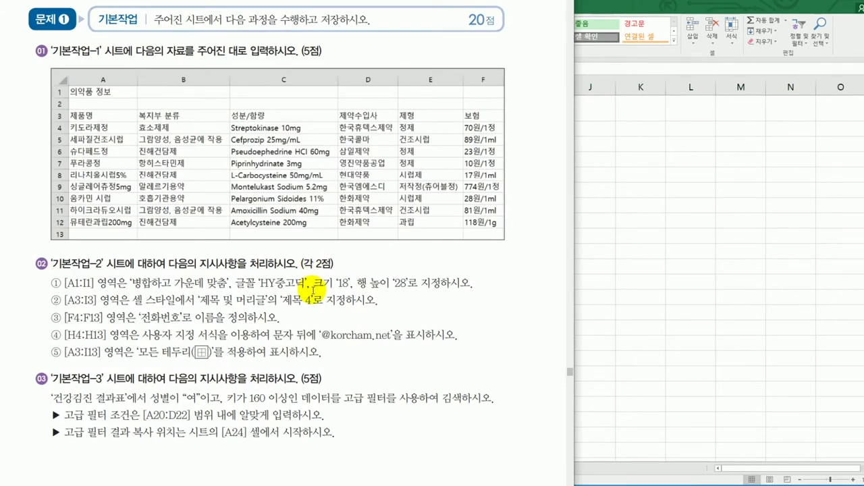
pyautogui.hotkey('alt', 'Tab')
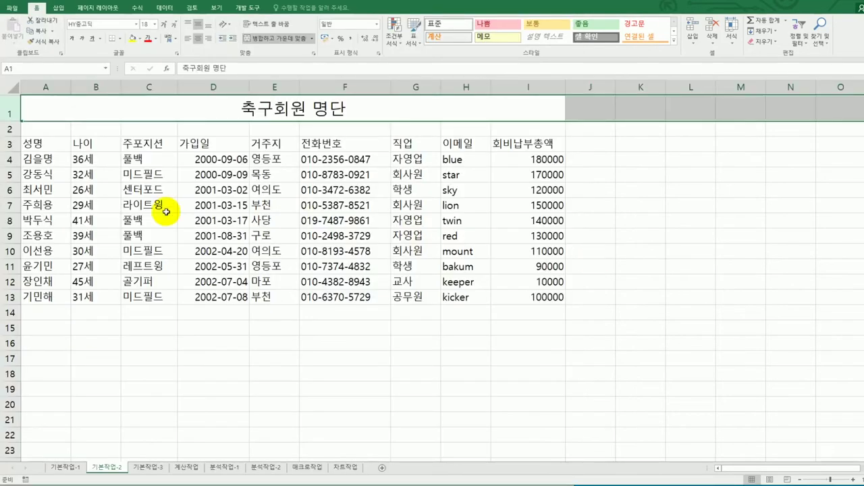
pyautogui.moveTo(54, 147); pyautogui.dragTo(523, 143)
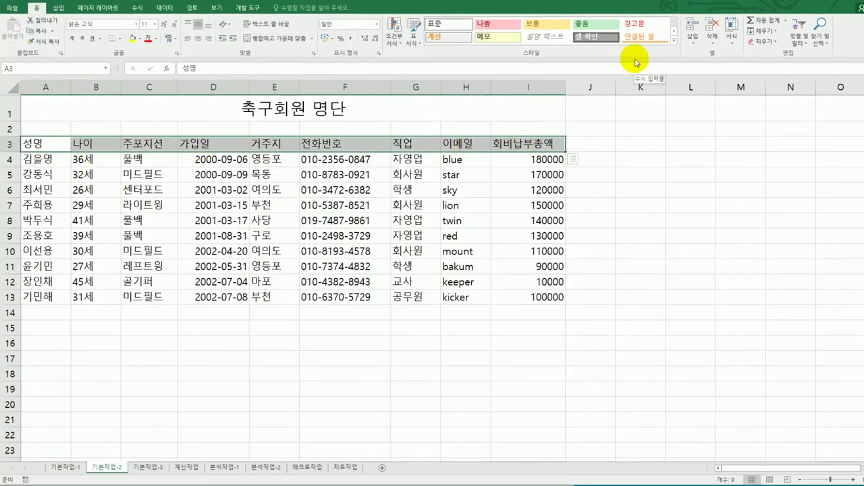
pyautogui.click(674, 43)
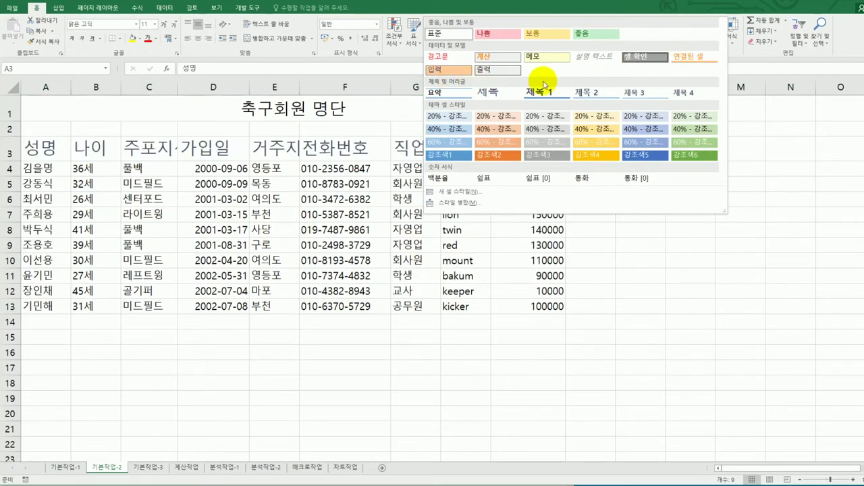
pyautogui.click(683, 96)
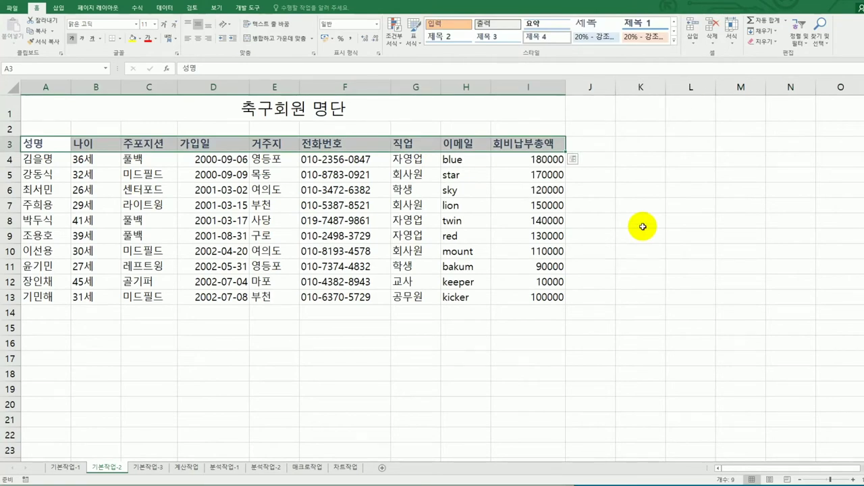
# Define the name 전화번호 for the range F4:F13
pyautogui.moveTo(318, 159); pyautogui.dragTo(380, 303)
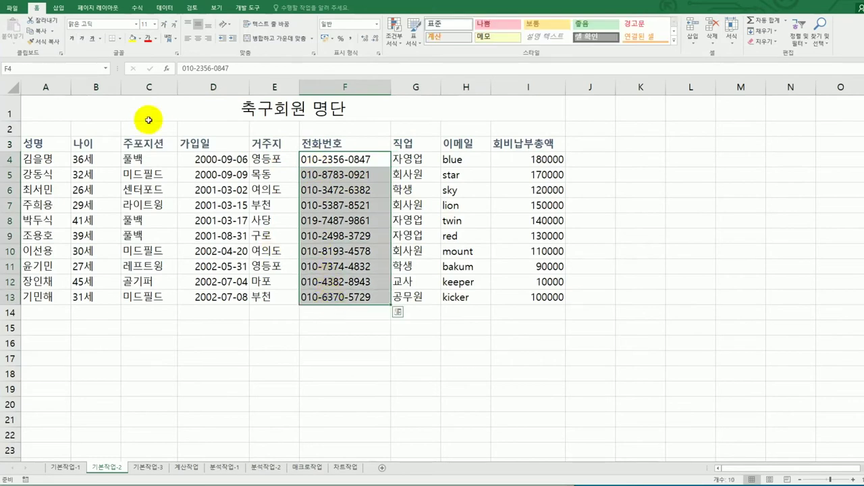
pyautogui.click(68, 66)
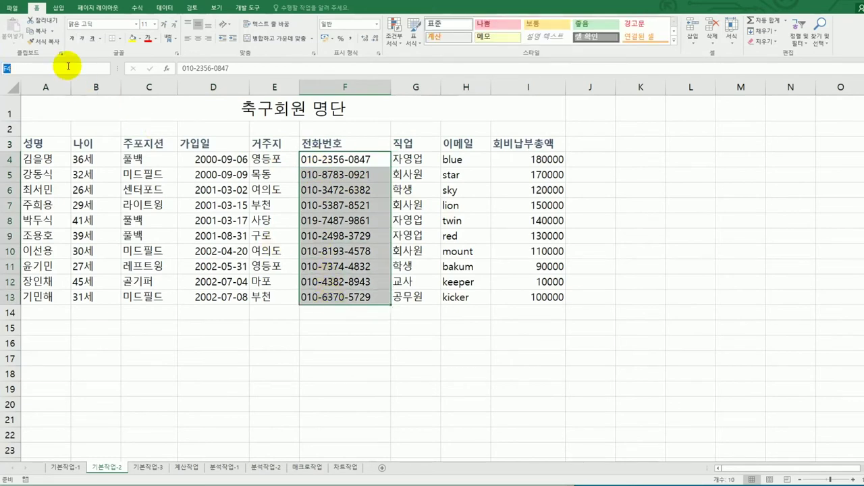
pyautogui.write('전화번호')
pyautogui.press('Return')
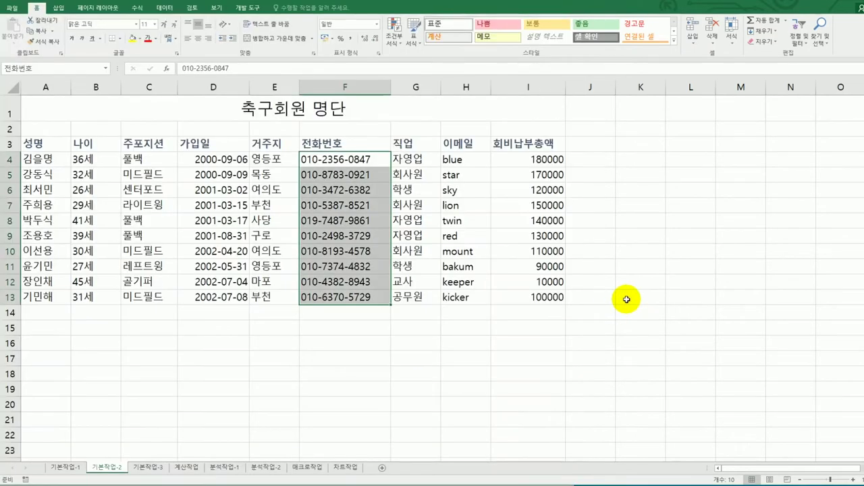
pyautogui.moveTo(468, 161); pyautogui.dragTo(452, 295)
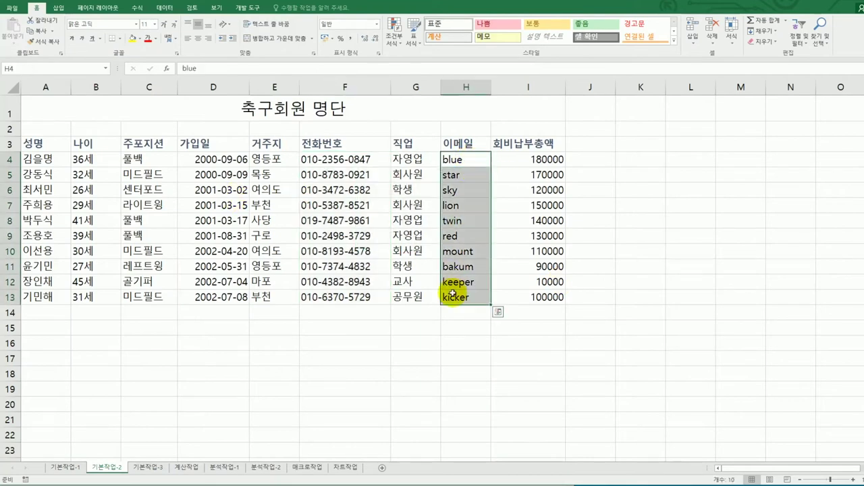
pyautogui.rightClick(468, 159)
pyautogui.press('Escape')
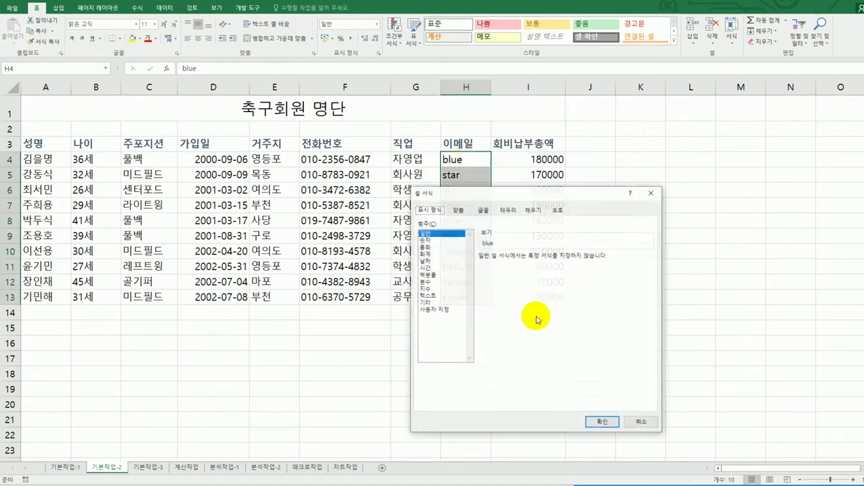
pyautogui.moveTo(524, 195); pyautogui.dragTo(708, 108)
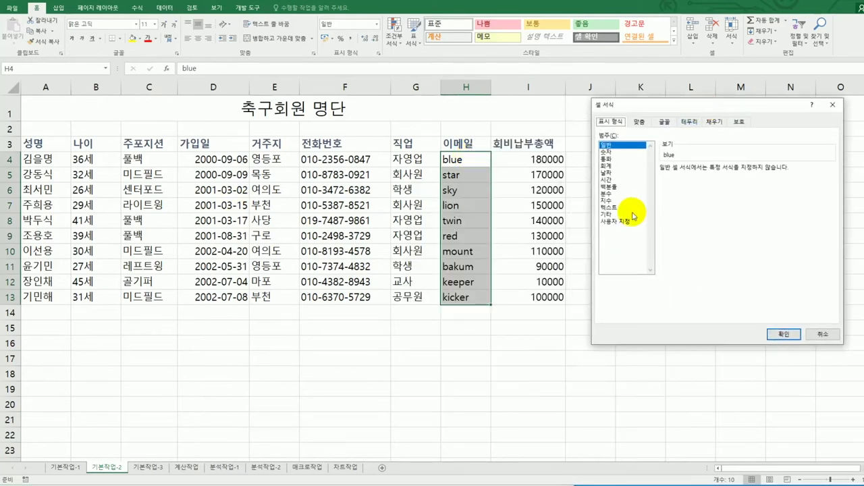
pyautogui.click(615, 221)
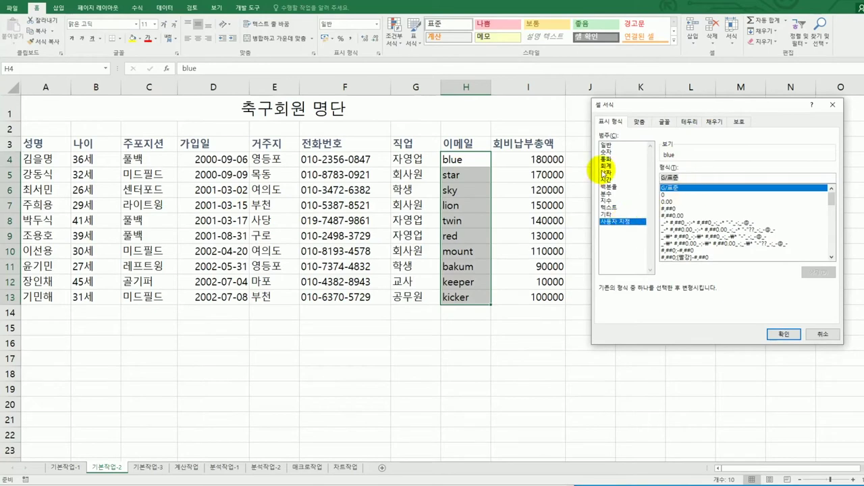
pyautogui.write('@')
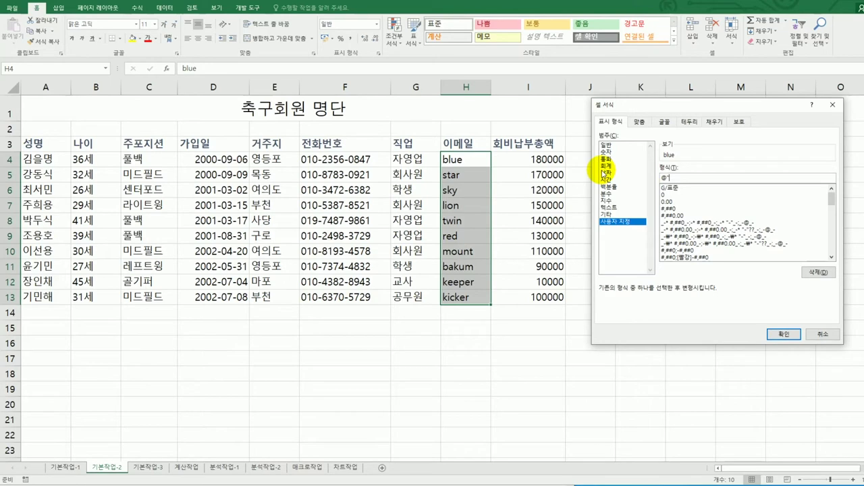
pyautogui.write('"@korcham.net"')
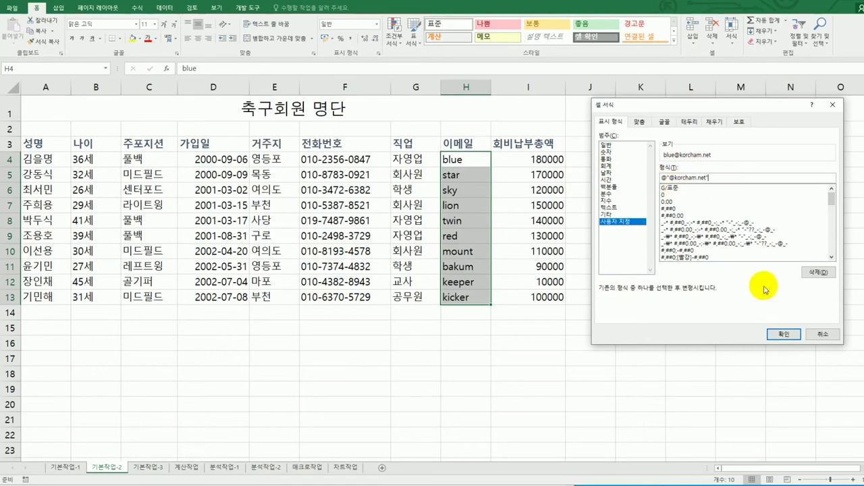
pyautogui.click(783, 335)
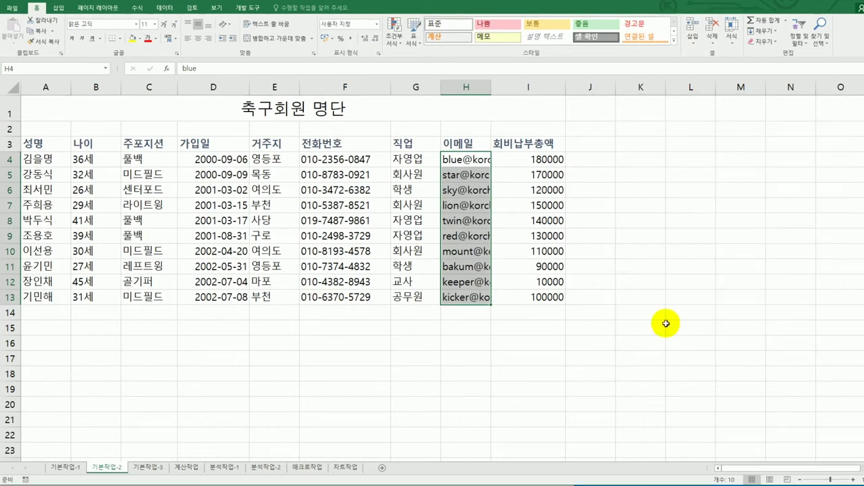
pyautogui.doubleClick(491, 87)
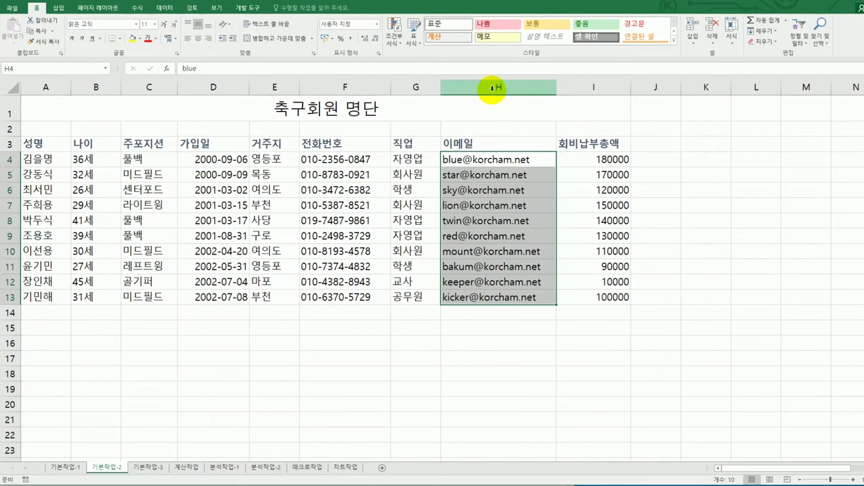
pyautogui.click(629, 372)
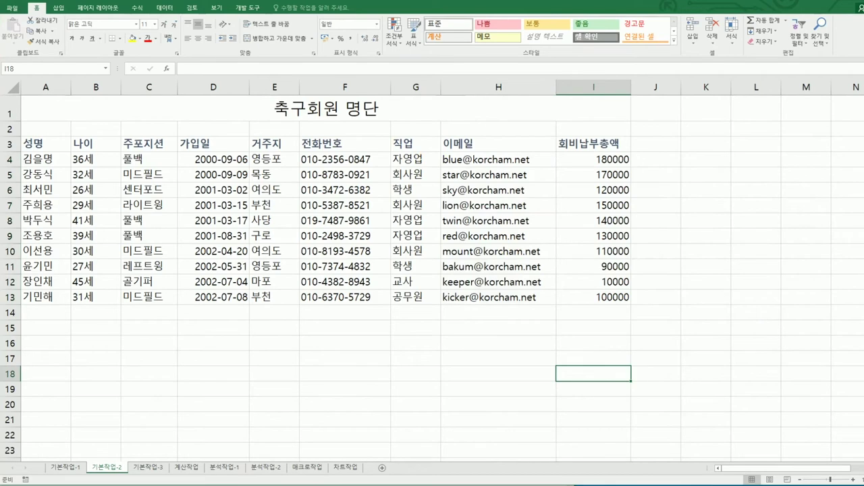
# Apply all borders (모든 테두리) to the table range A3:I13
pyautogui.hotkey('alt', 'Tab')
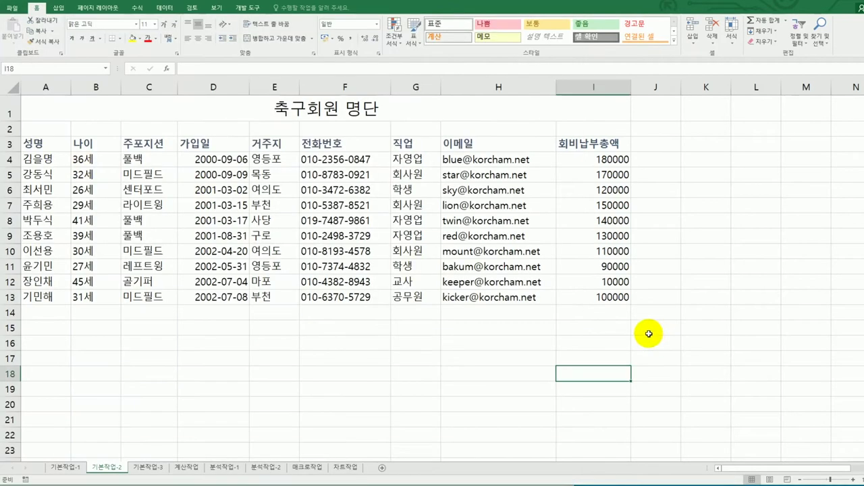
pyautogui.hotkey('alt', 'Tab')
pyautogui.click(34, 143)
pyautogui.moveTo(341, 189); pyautogui.dragTo(614, 294)
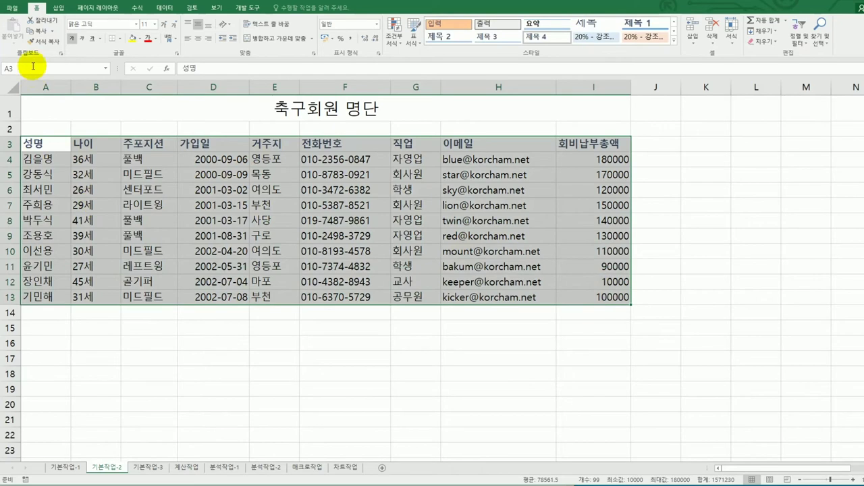
pyautogui.click(119, 39)
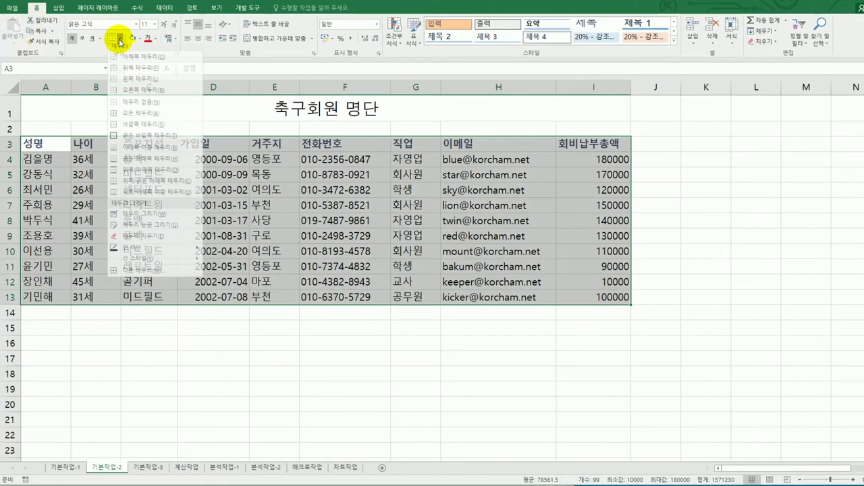
pyautogui.click(139, 114)
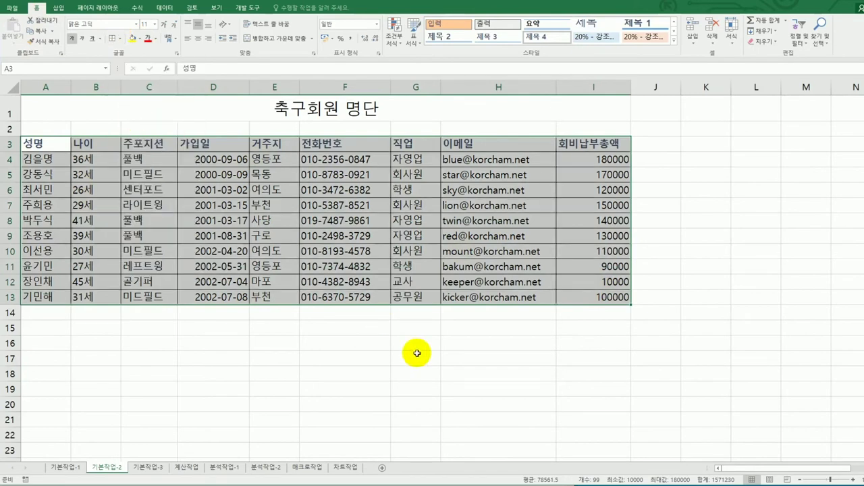
pyautogui.click(417, 353)
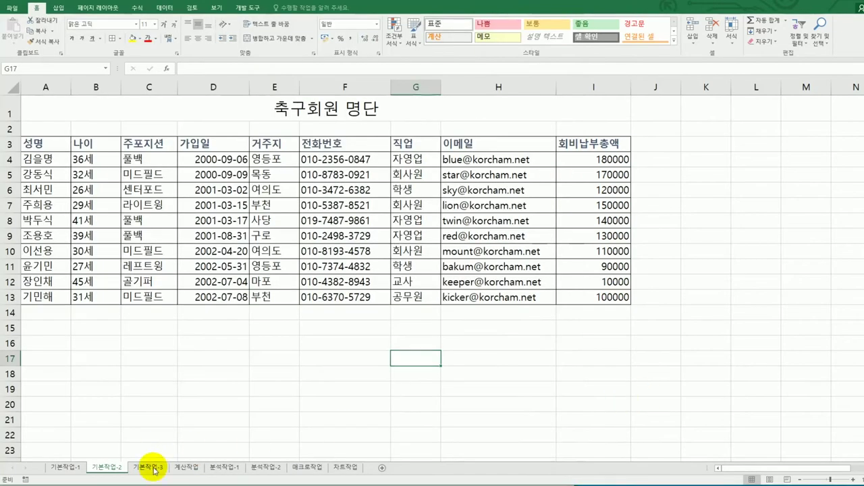
# On the 기본작업-3 sheet, copy the 성별 header and its 여 value (B3:B4) to A20 as the first filter criterion
pyautogui.click(150, 468)
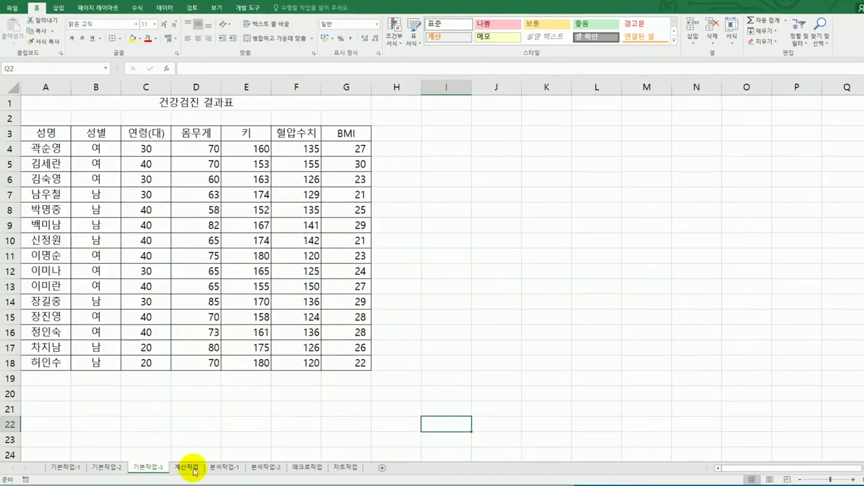
pyautogui.click(104, 136)
pyautogui.moveTo(105, 135); pyautogui.dragTo(95, 150)
pyautogui.hotkey('ctrl', 'c')
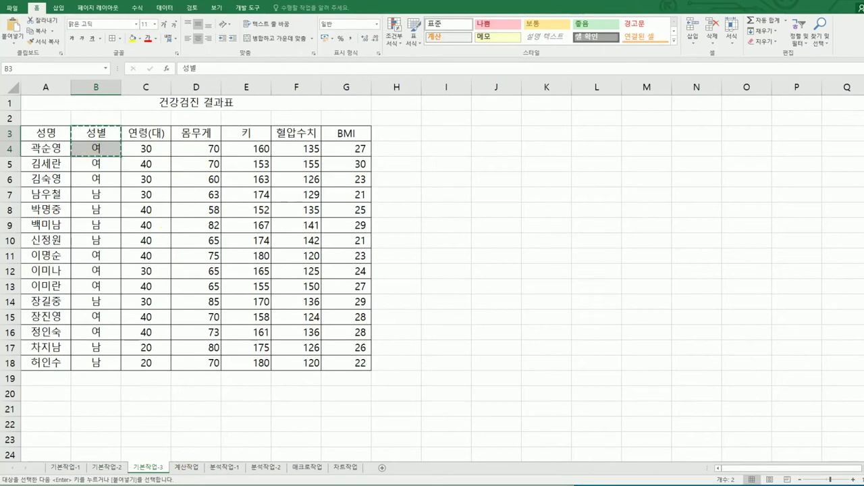
pyautogui.hotkey('alt', 'Tab')
pyautogui.hotkey('alt', 'Tab')
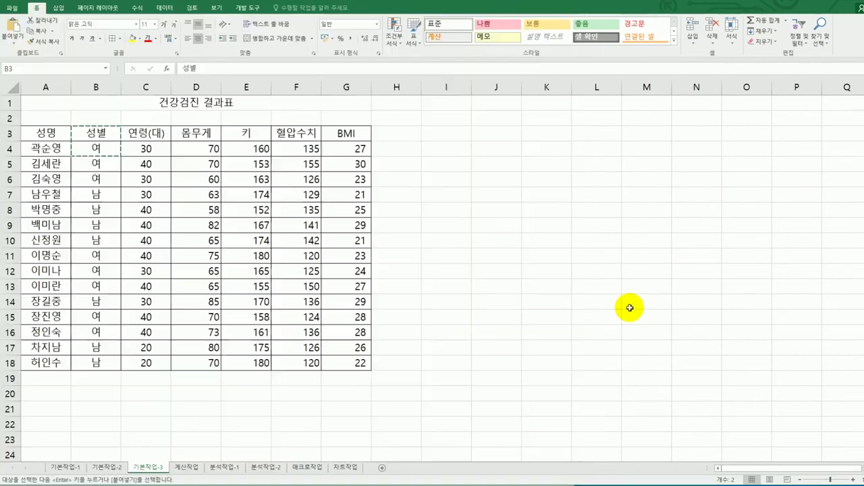
pyautogui.click(47, 395)
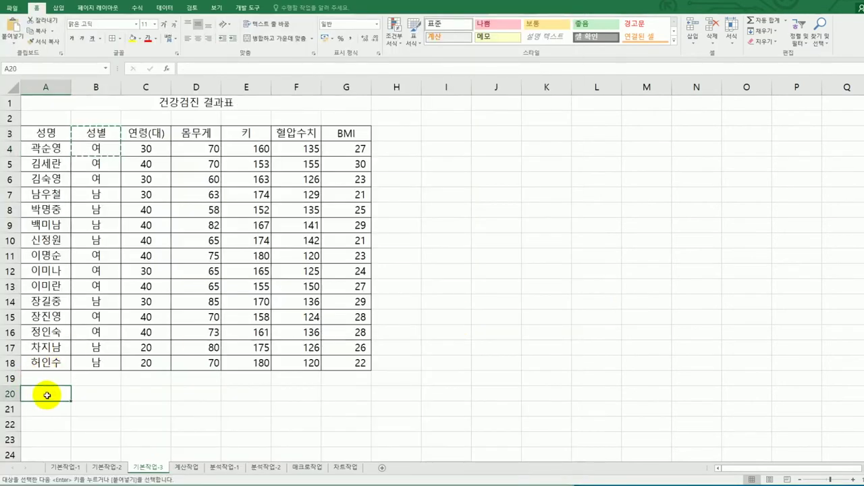
pyautogui.hotkey('ctrl', 'v')
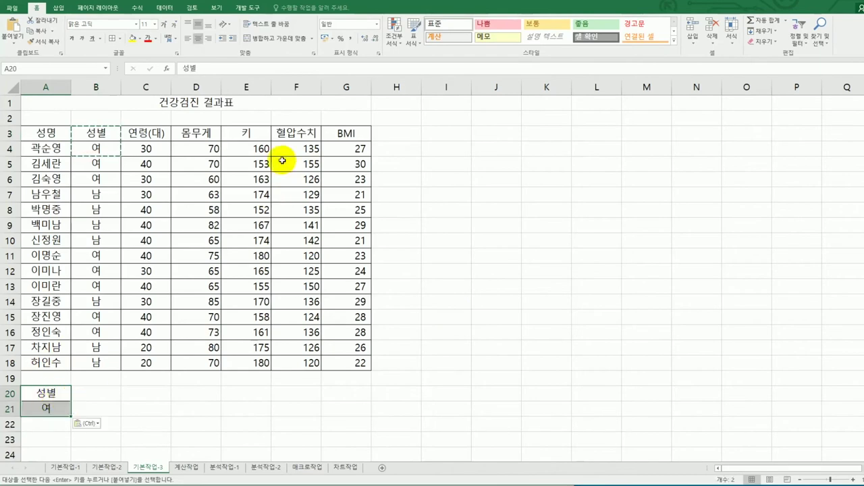
# Copy the 키 header from E3 to B20 and enter the criterion >=160 in B21
pyautogui.click(246, 131)
pyautogui.hotkey('ctrl', 'c')
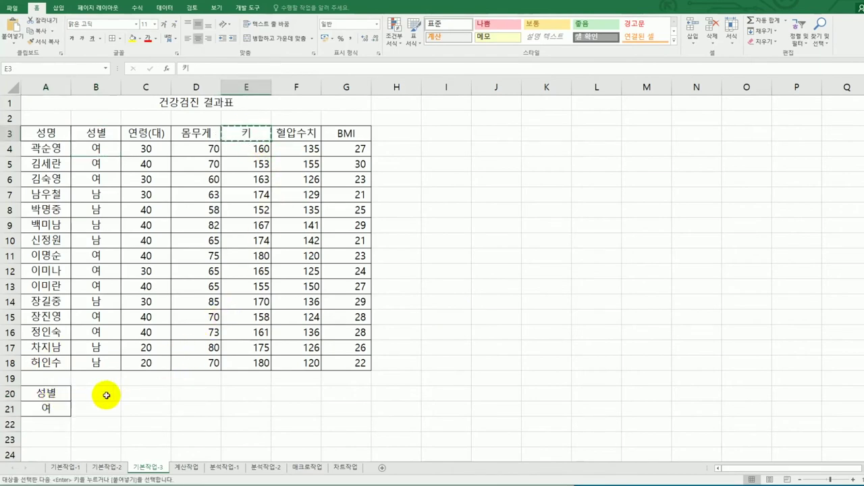
pyautogui.click(106, 391)
pyautogui.hotkey('ctrl', 'v')
pyautogui.click(107, 410)
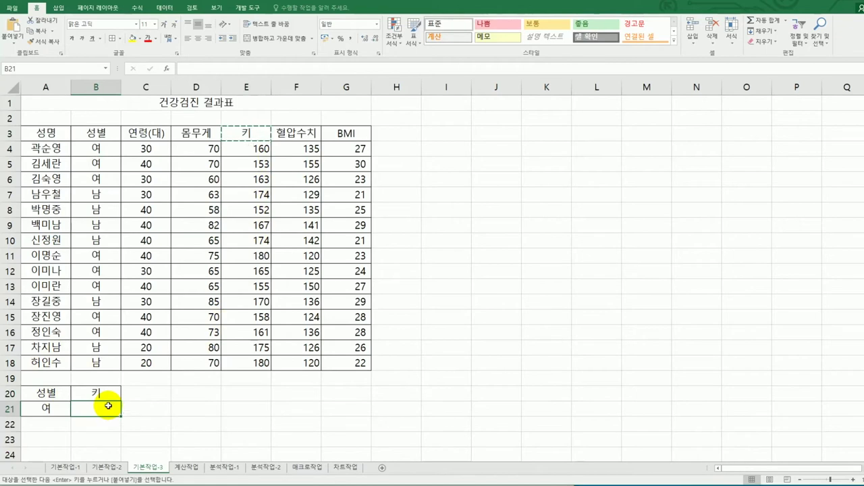
pyautogui.write('>=160')
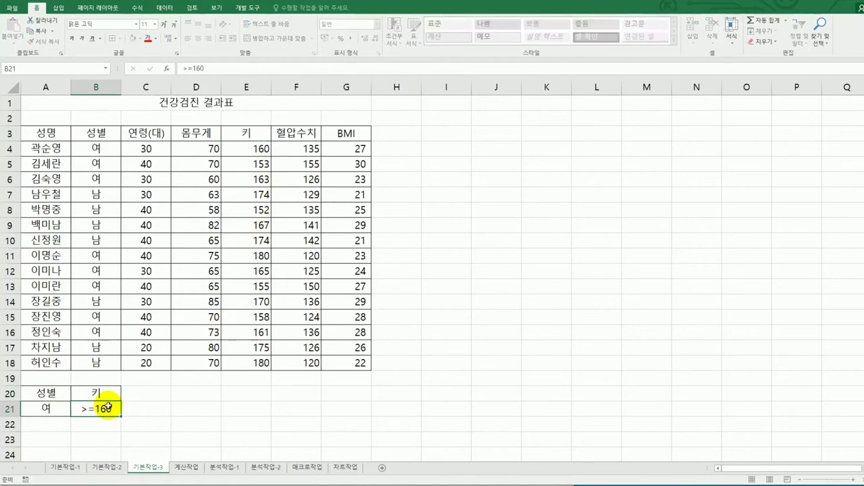
pyautogui.press('Return')
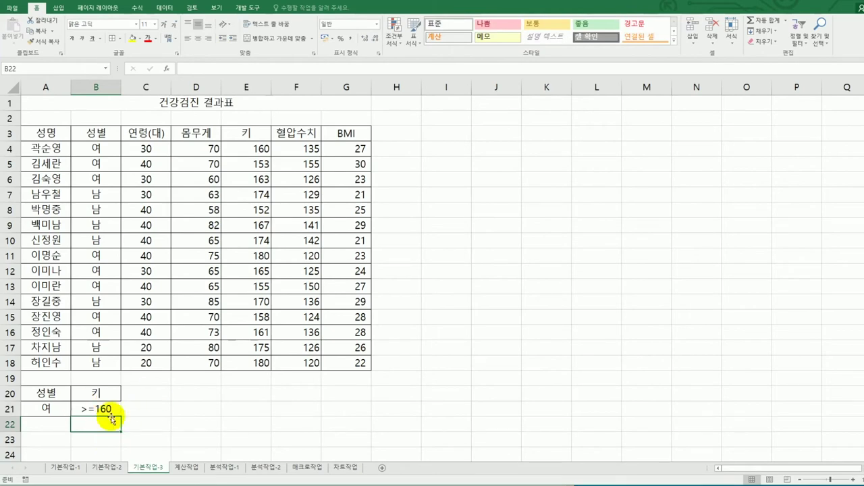
# Start an Advanced Filter on the list A3:G18 with A20:B21 as the criteria range
pyautogui.click(148, 207)
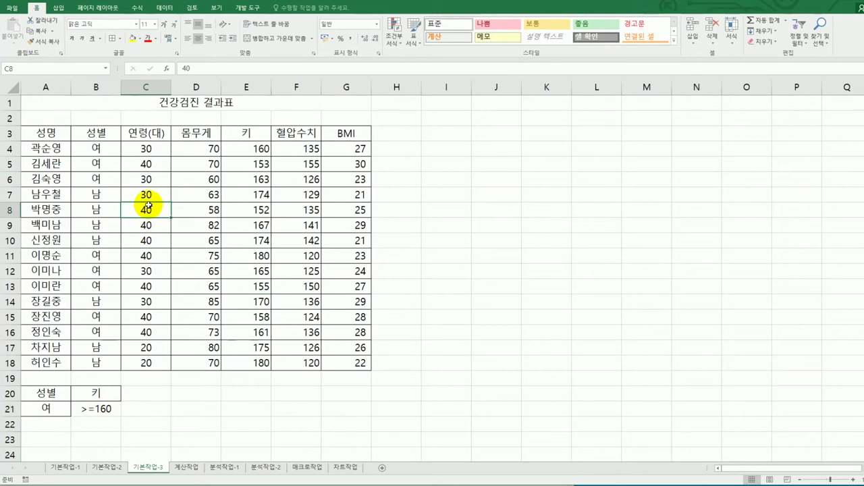
pyautogui.click(165, 8)
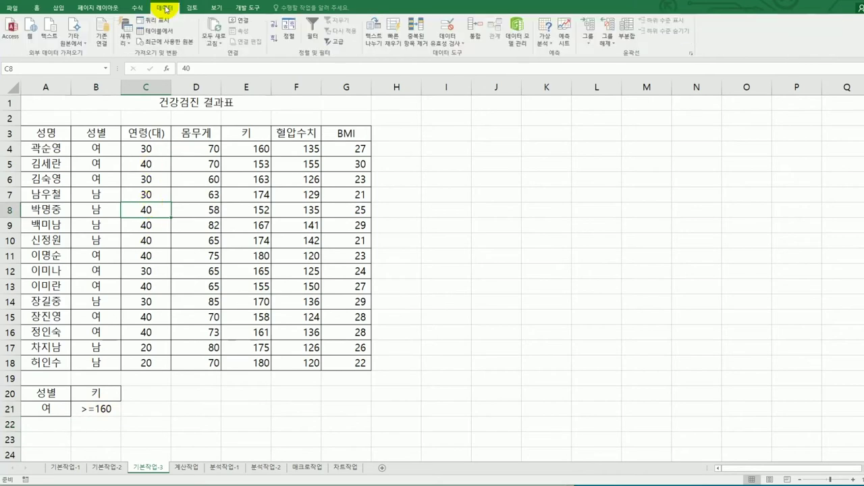
pyautogui.click(337, 43)
pyautogui.moveTo(856, 286); pyautogui.dragTo(540, 167)
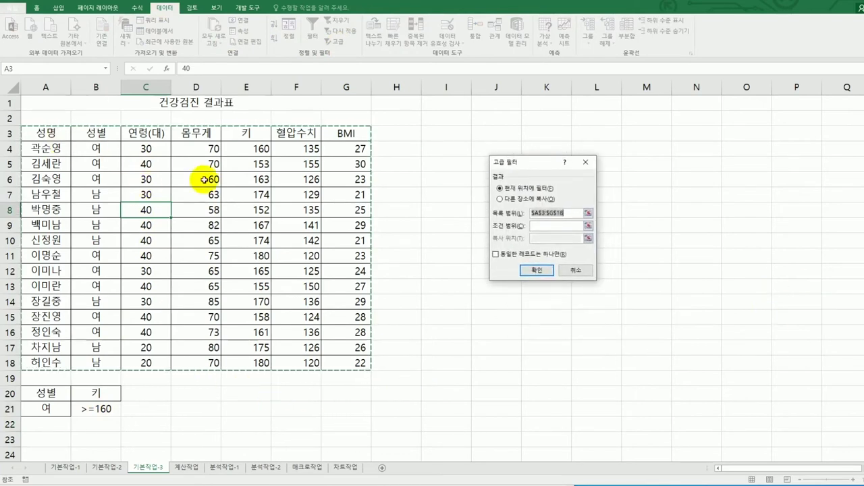
pyautogui.click(552, 227)
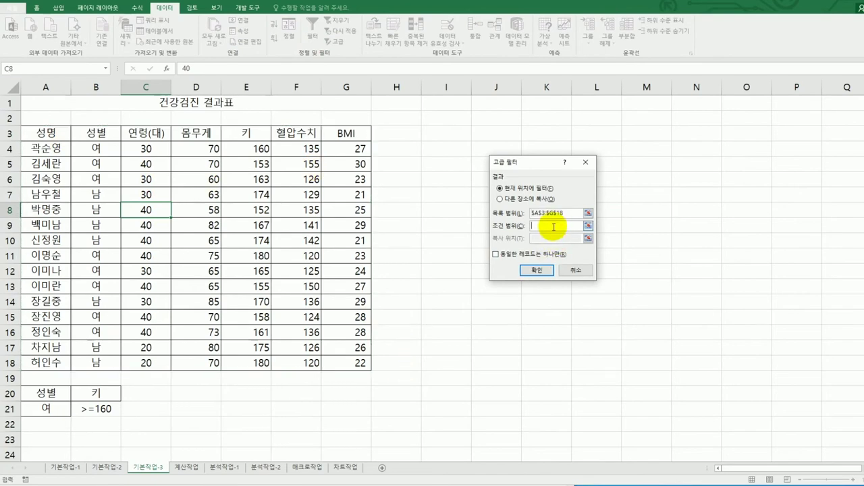
pyautogui.moveTo(54, 393); pyautogui.dragTo(106, 413)
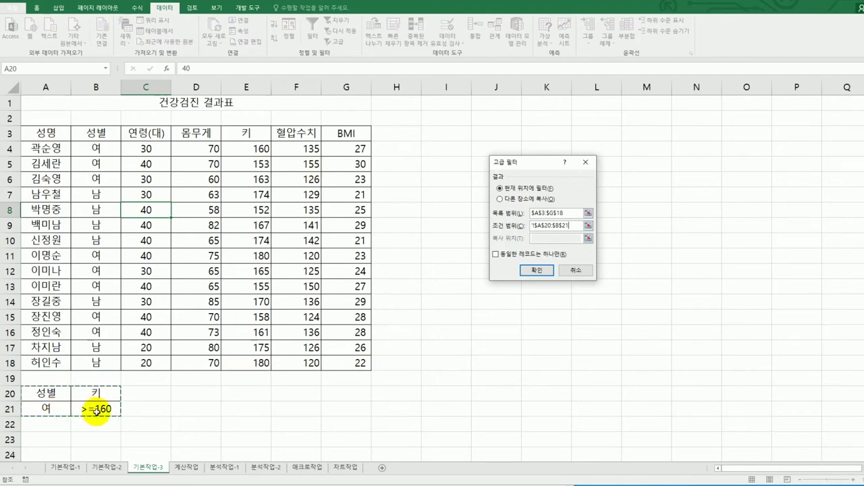
# Set the Advanced Filter to copy to another location at A24, run it, and check the extracted 성별 and 키 columns
pyautogui.click(514, 200)
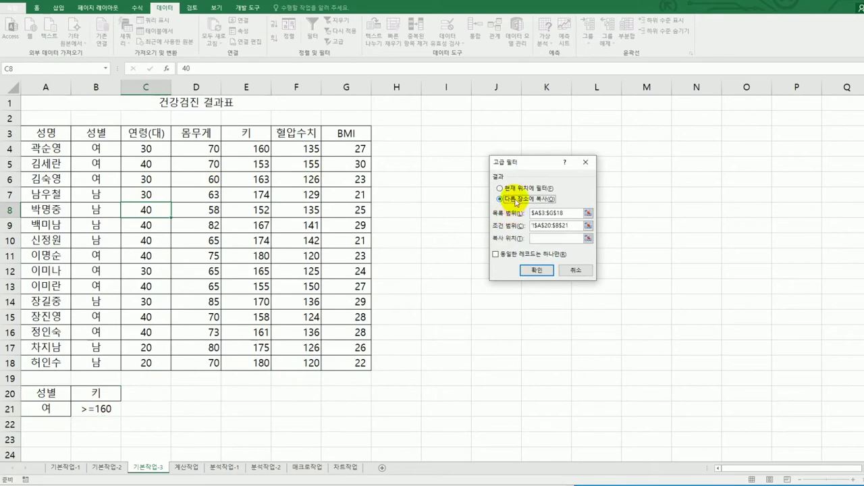
pyautogui.click(552, 240)
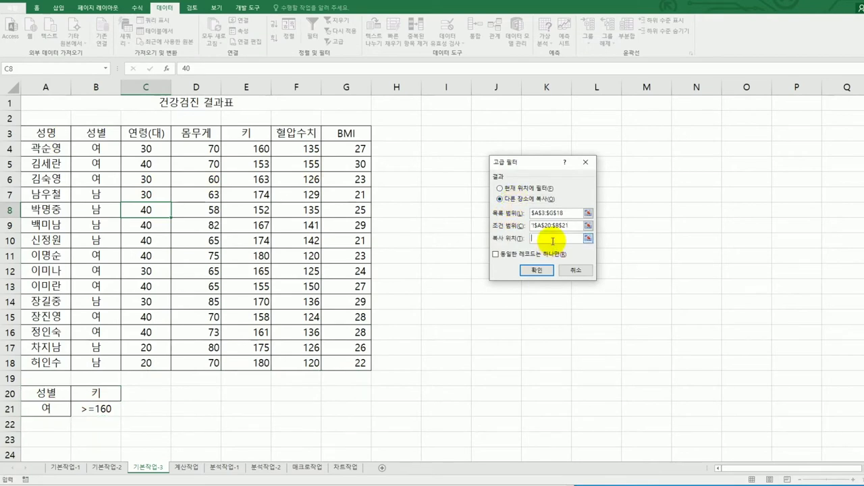
pyautogui.click(45, 453)
pyautogui.scroll(-1, 132, 389)
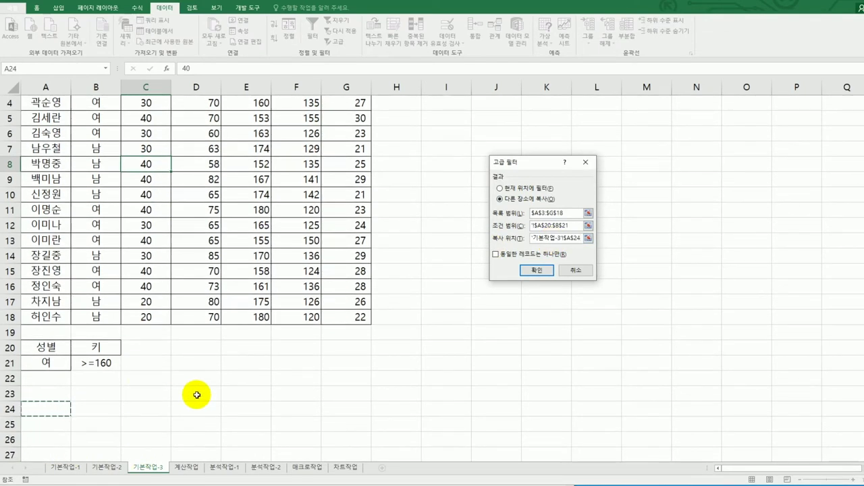
pyautogui.click(535, 270)
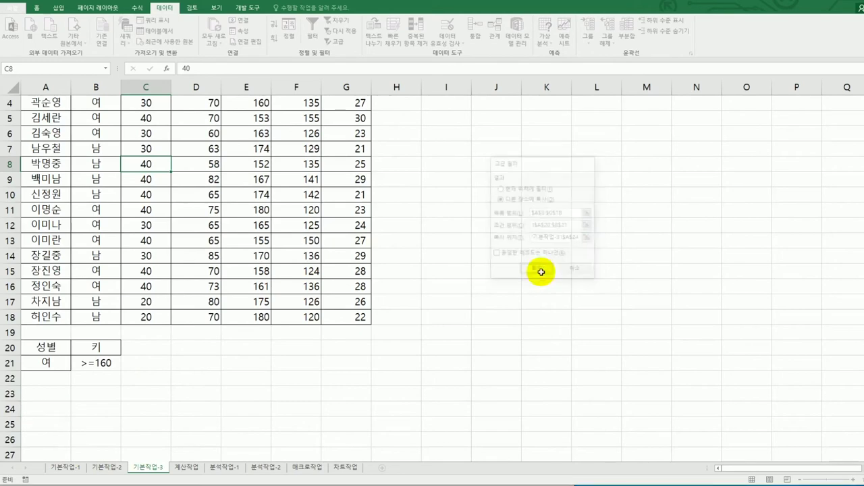
pyautogui.scroll(-2, 513, 295)
pyautogui.moveTo(97, 317); pyautogui.dragTo(98, 393)
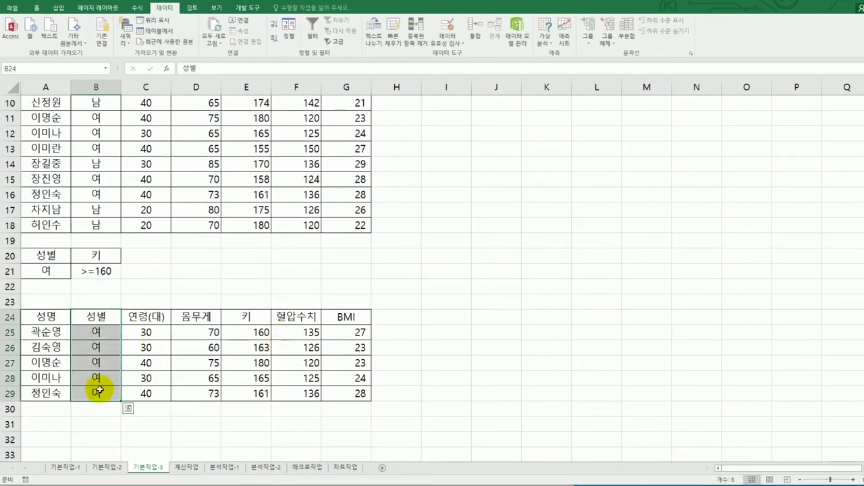
pyautogui.moveTo(246, 318); pyautogui.dragTo(246, 393)
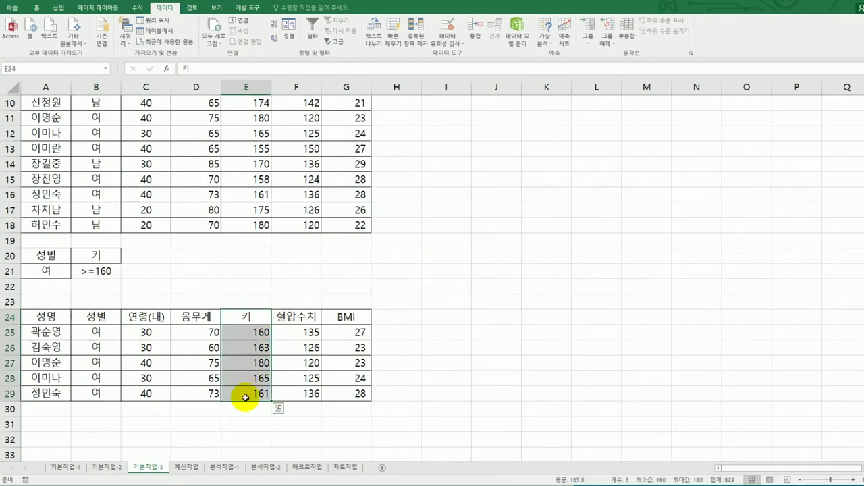
# Switch to the 계산작업 sheet and examine the product codes A3:A11 of 표1 and the code table E3:G7
pyautogui.hotkey('alt', 'Tab')
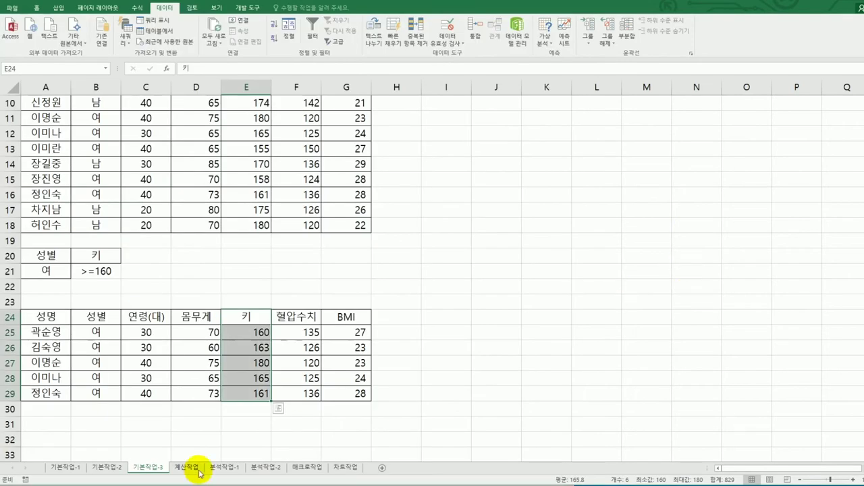
pyautogui.click(199, 470)
pyautogui.scroll(3, 231, 363)
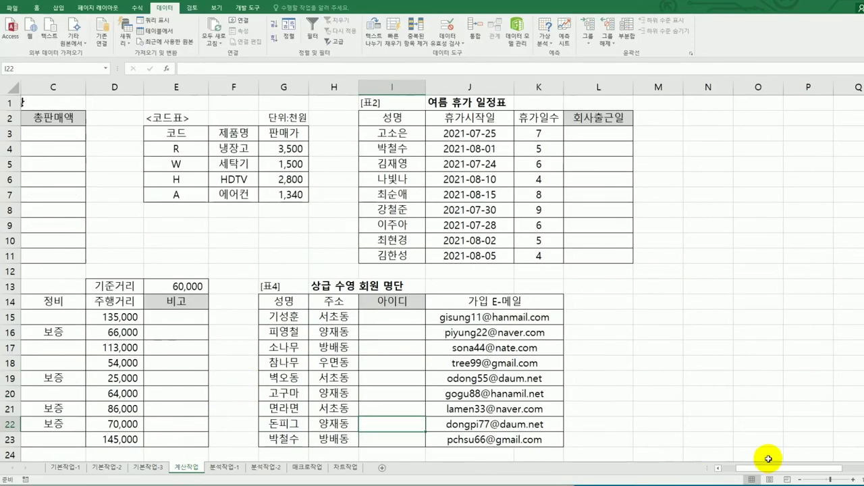
pyautogui.moveTo(768, 469); pyautogui.dragTo(713, 469)
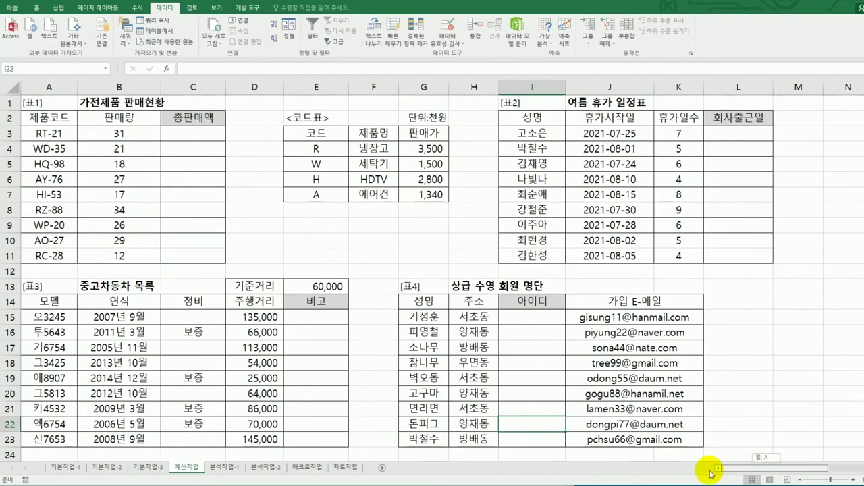
pyautogui.click(187, 137)
pyautogui.moveTo(59, 133); pyautogui.dragTo(60, 260)
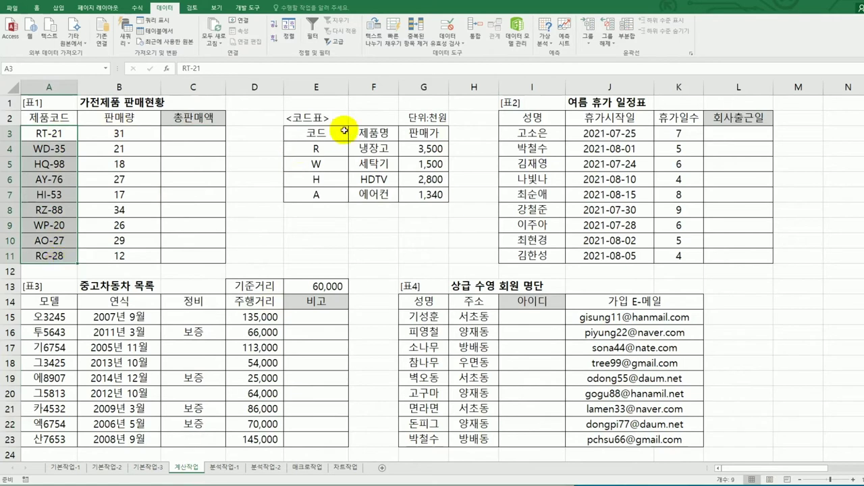
pyautogui.moveTo(334, 133); pyautogui.dragTo(430, 194)
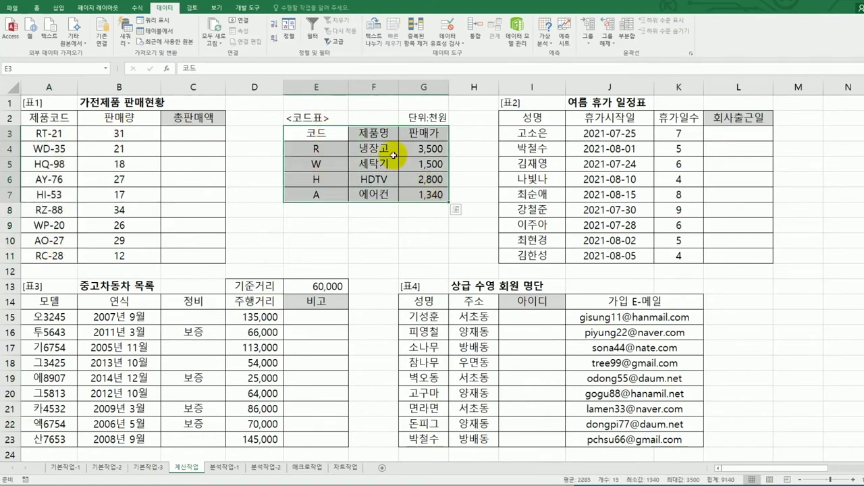
# Enter =LEFT(A3,1) in C3 of the 총판매액 column and fill the formula down to C11
pyautogui.click(171, 138)
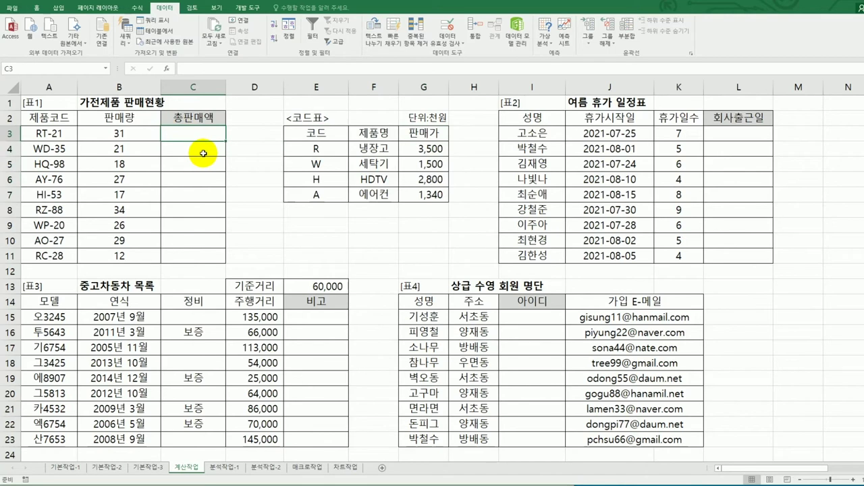
pyautogui.write('=le')
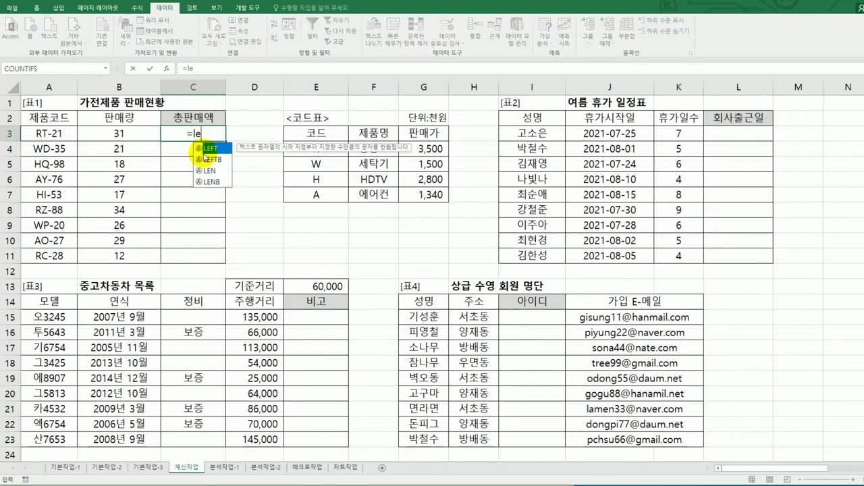
pyautogui.doubleClick(206, 149)
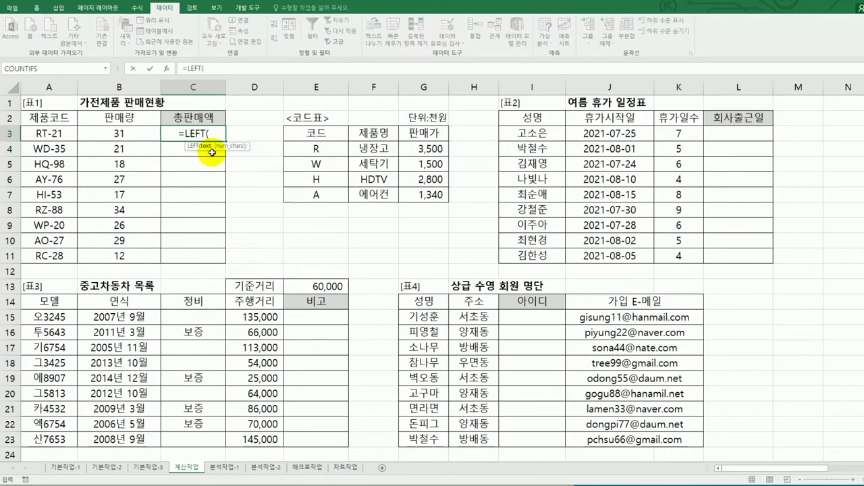
pyautogui.click(57, 143)
pyautogui.click(56, 134)
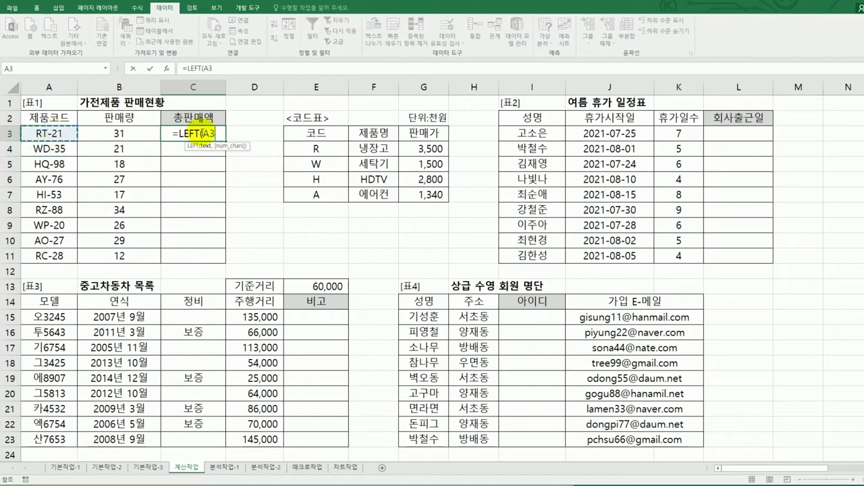
pyautogui.write(',')
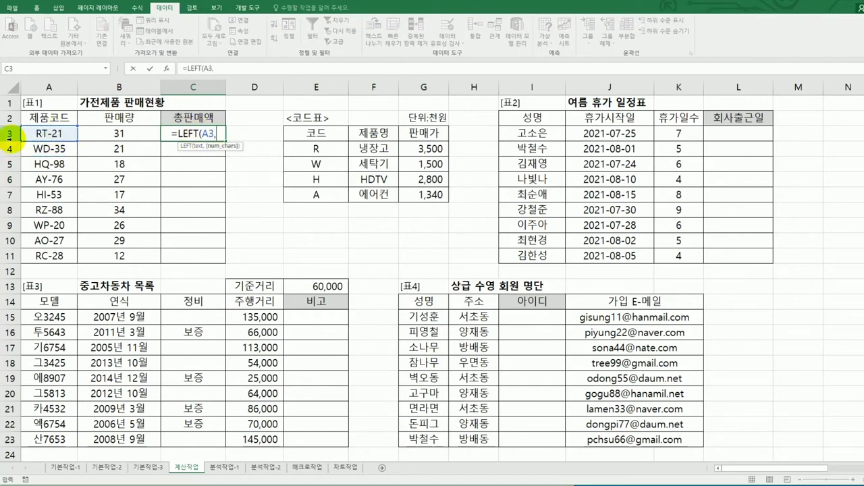
pyautogui.write('1)')
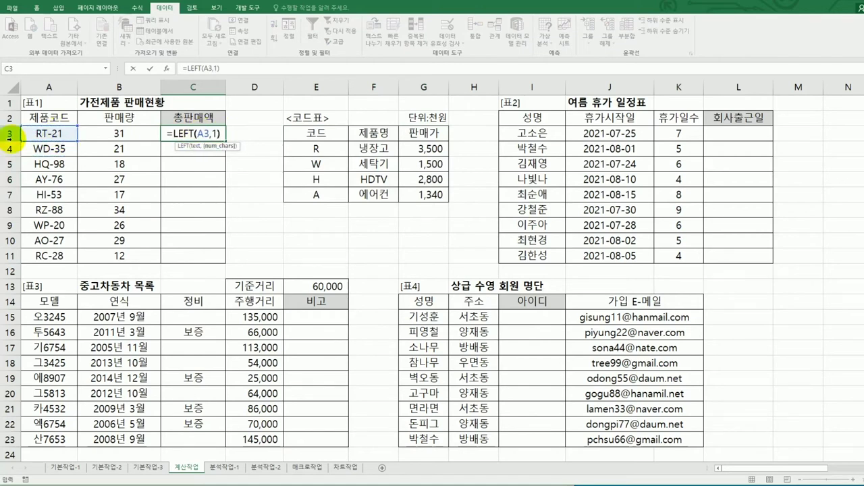
pyautogui.press('Return')
pyautogui.click(181, 132)
pyautogui.moveTo(227, 142); pyautogui.dragTo(224, 259)
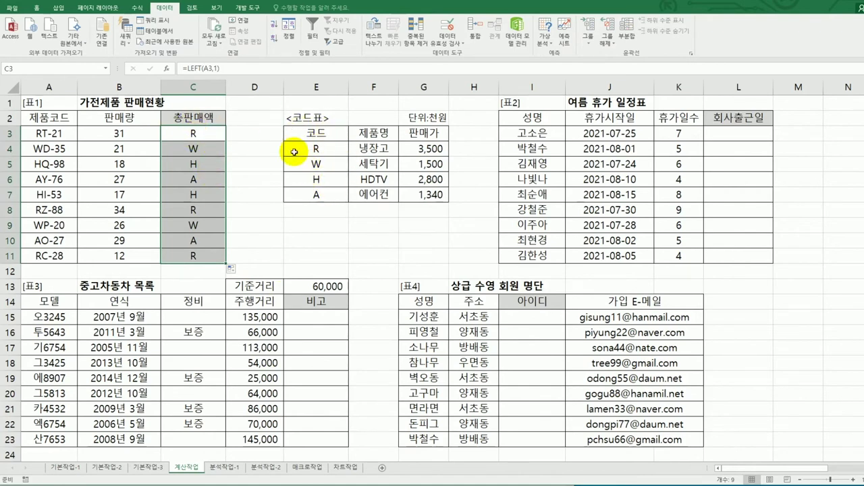
# Wrap the LEFT formula in C3 in a VLOOKUP that searches the code table as the absolute range $E$4:$G$7
pyautogui.moveTo(196, 134); pyautogui.dragTo(195, 149)
pyautogui.click(194, 135)
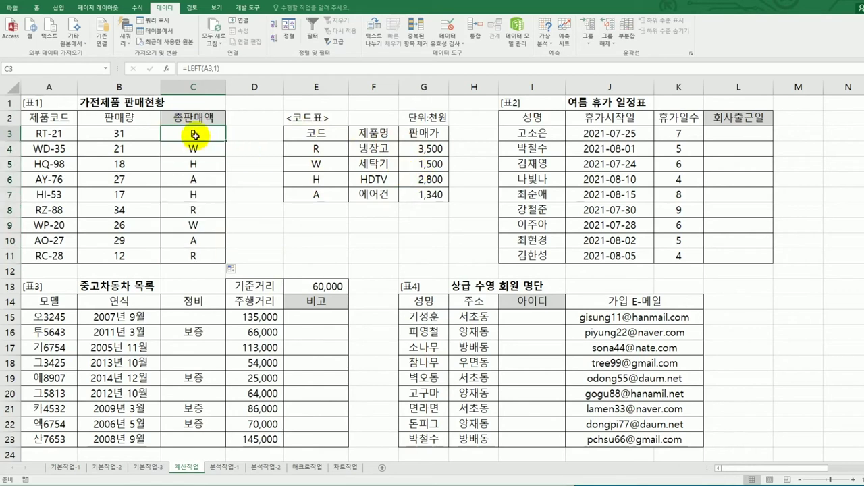
pyautogui.click(183, 68)
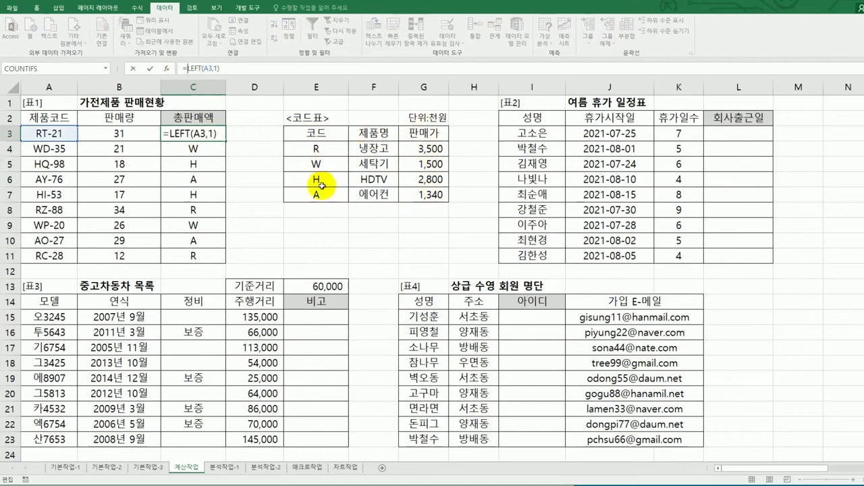
pyautogui.write('v')
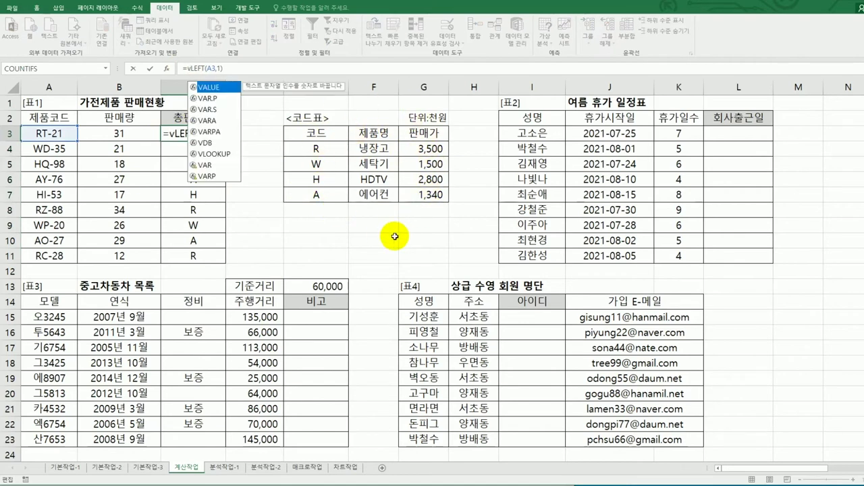
pyautogui.write('l')
pyautogui.press('Tab')
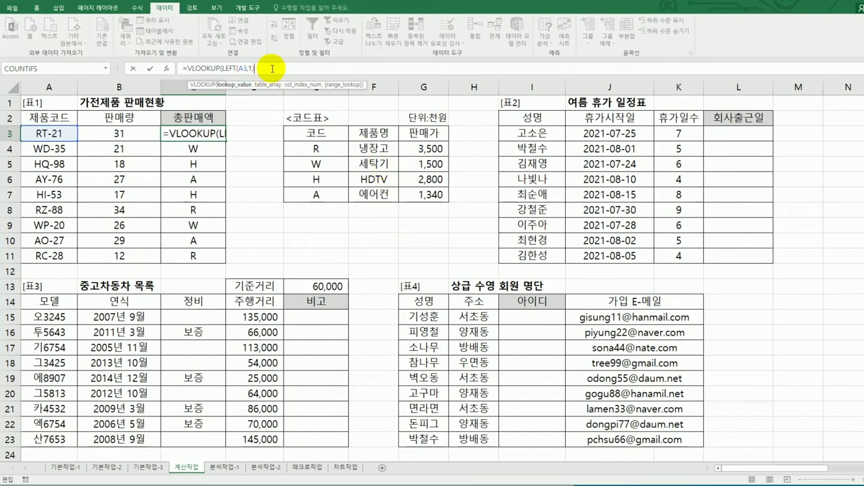
pyautogui.write(',')
pyautogui.moveTo(333, 143); pyautogui.dragTo(424, 196)
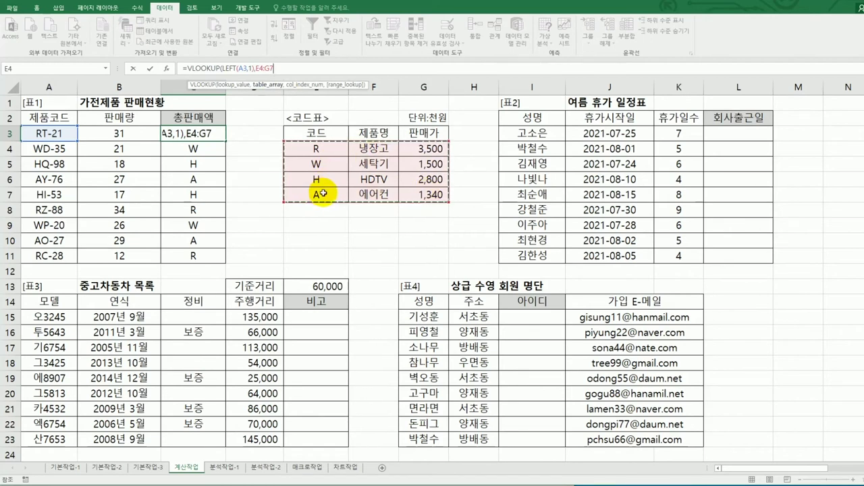
pyautogui.press('F4')
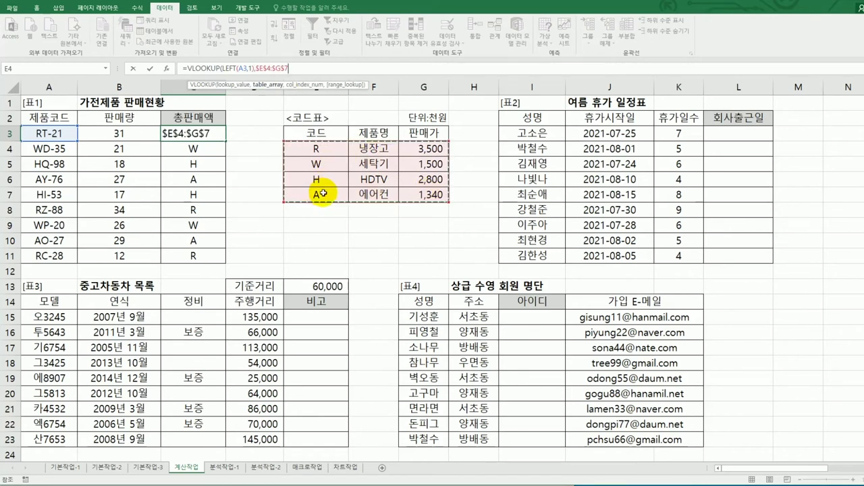
# Complete the VLOOKUP in C3 with column 3 and exact match FALSE, and fill it down to C11
pyautogui.write(',3')
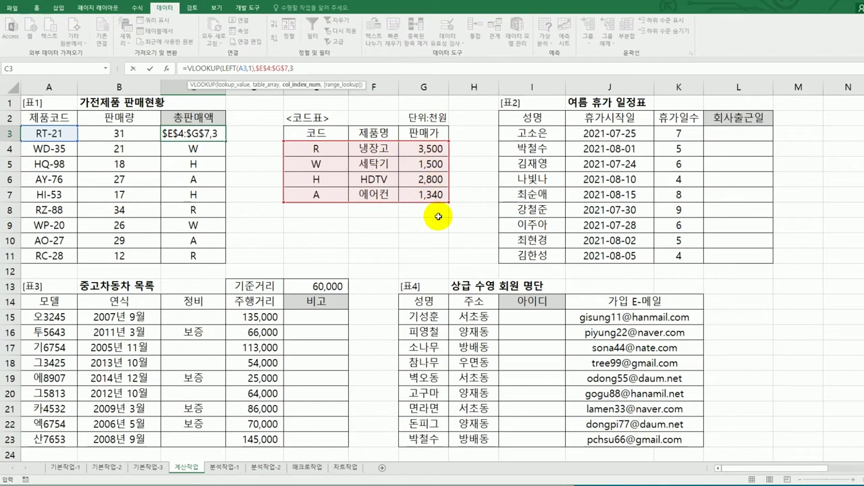
pyautogui.write(',')
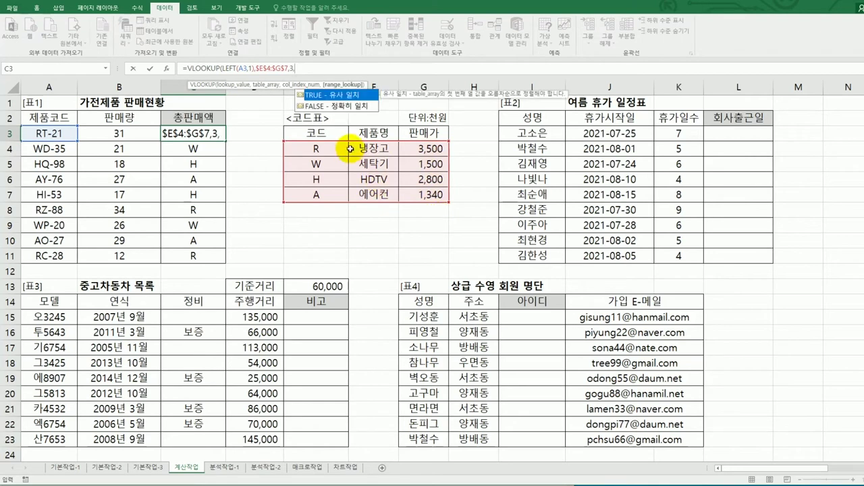
pyautogui.doubleClick(341, 108)
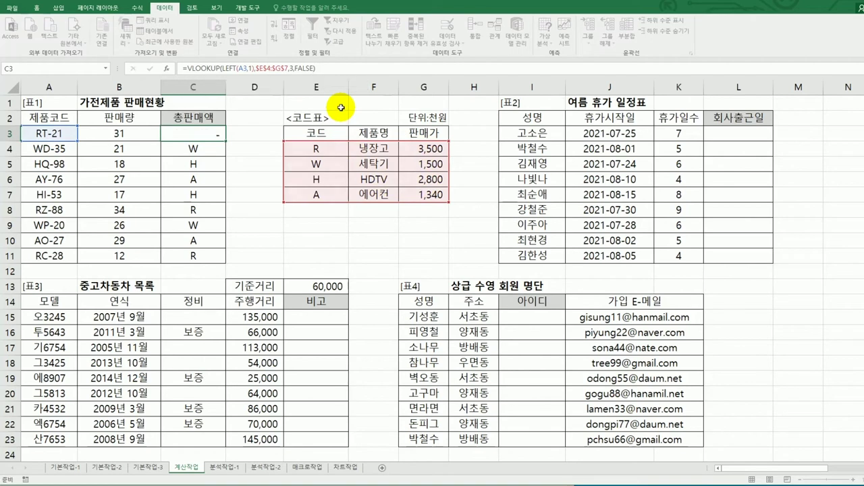
pyautogui.press('Return')
pyautogui.click(222, 134)
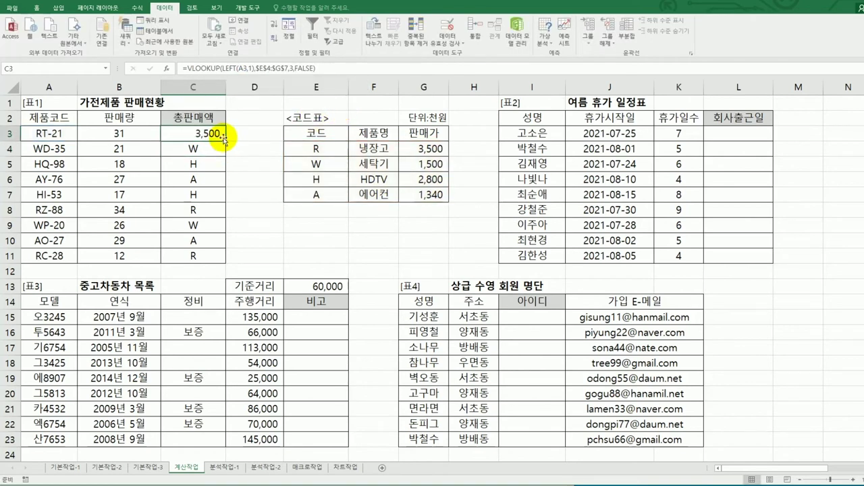
pyautogui.moveTo(227, 141); pyautogui.dragTo(231, 262)
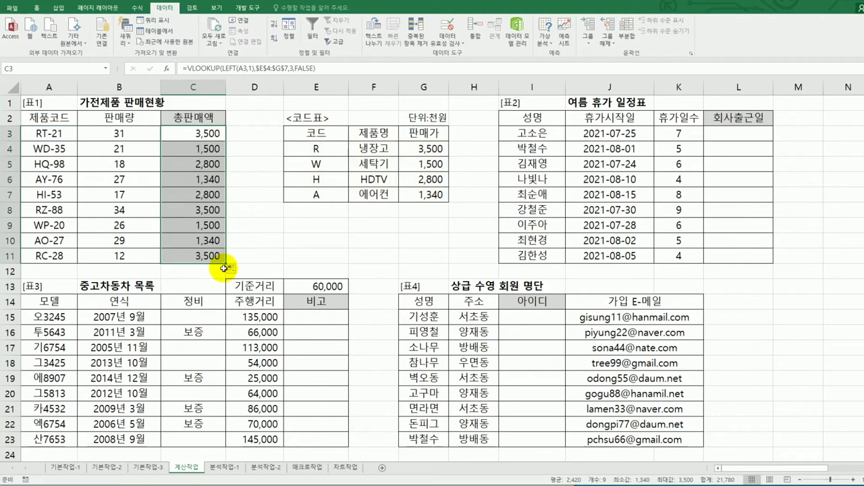
# Check the 총판매액 task, multiply the VLOOKUP in C3 by the 판매량 in B3, and fill the formula down to C11
pyautogui.hotkey('alt', 'Tab')
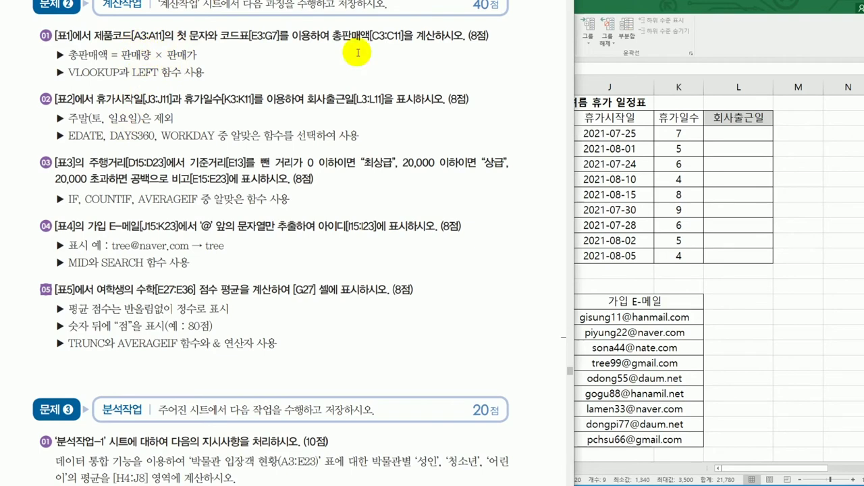
pyautogui.click(629, 2)
pyautogui.click(195, 134)
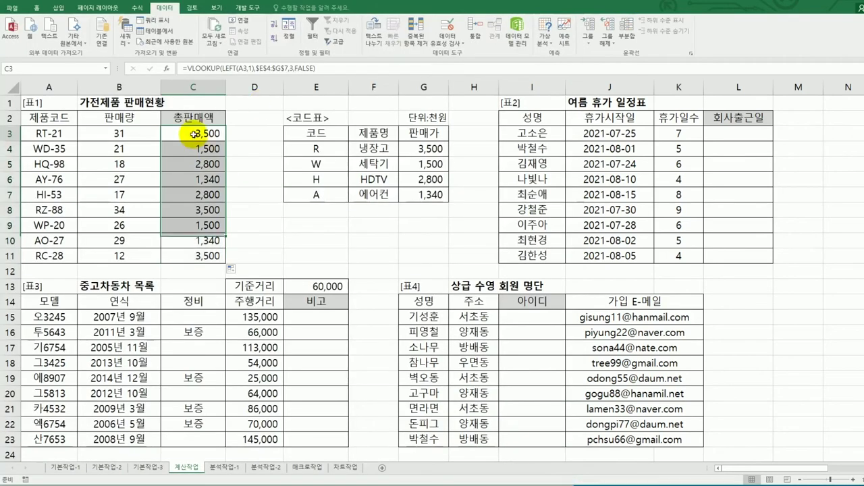
pyautogui.click(354, 67)
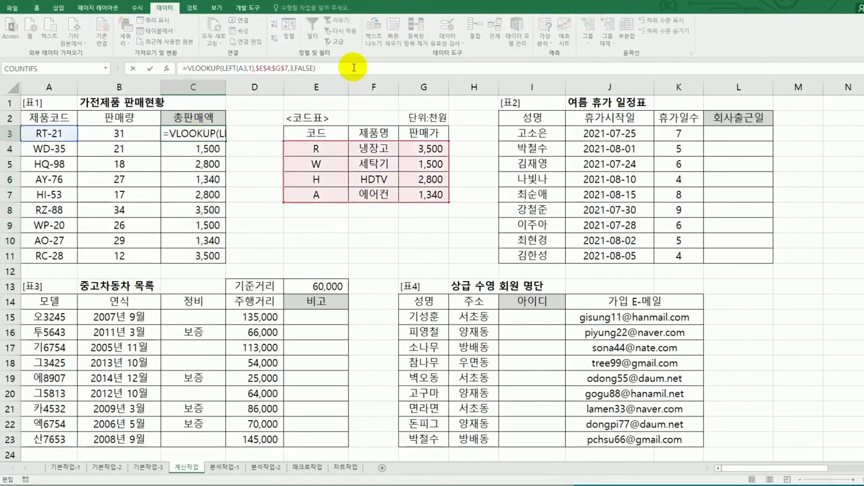
pyautogui.write('*')
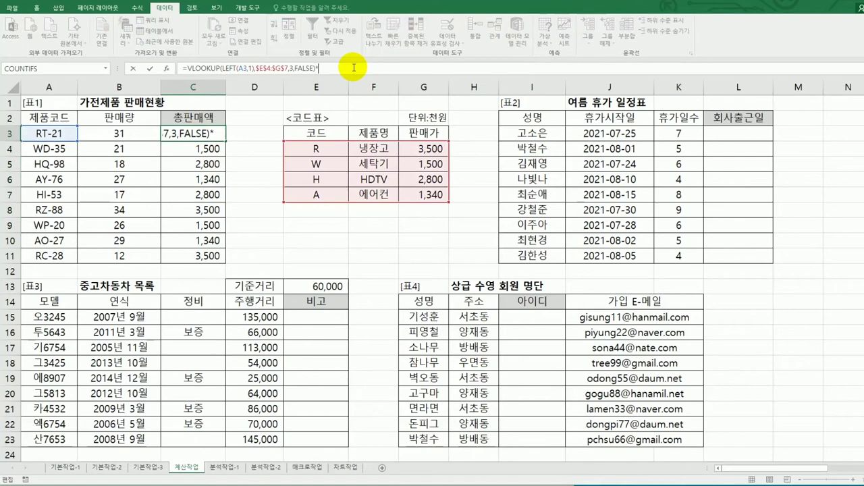
pyautogui.click(130, 138)
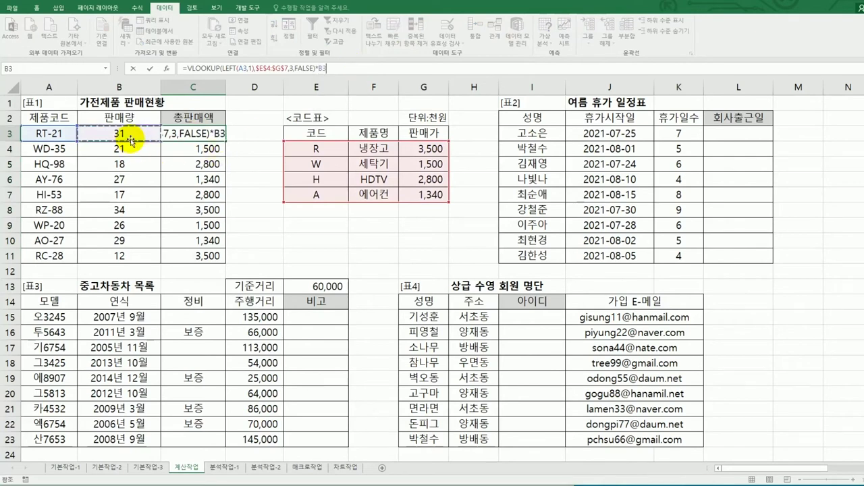
pyautogui.press('Return')
pyautogui.click(209, 135)
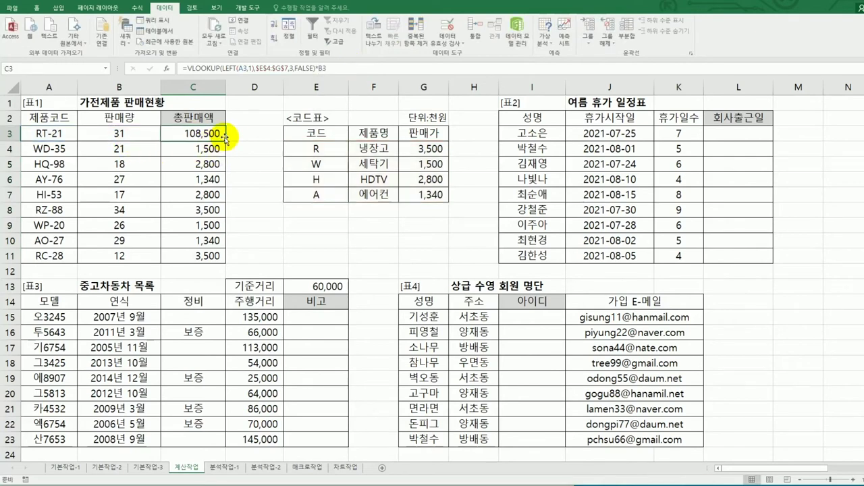
pyautogui.moveTo(225, 138); pyautogui.dragTo(223, 265)
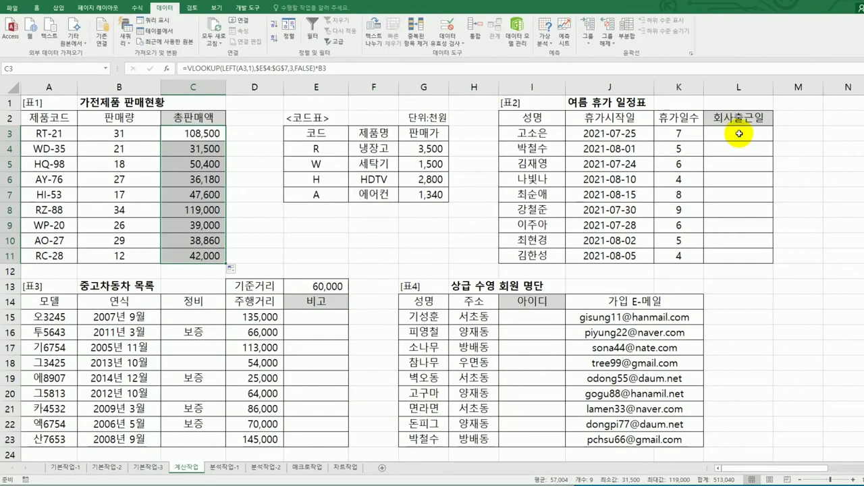
# Enter =WORKDAY(J3,K3) in L3, the first 회사출근일 cell of 표2
pyautogui.click(739, 134)
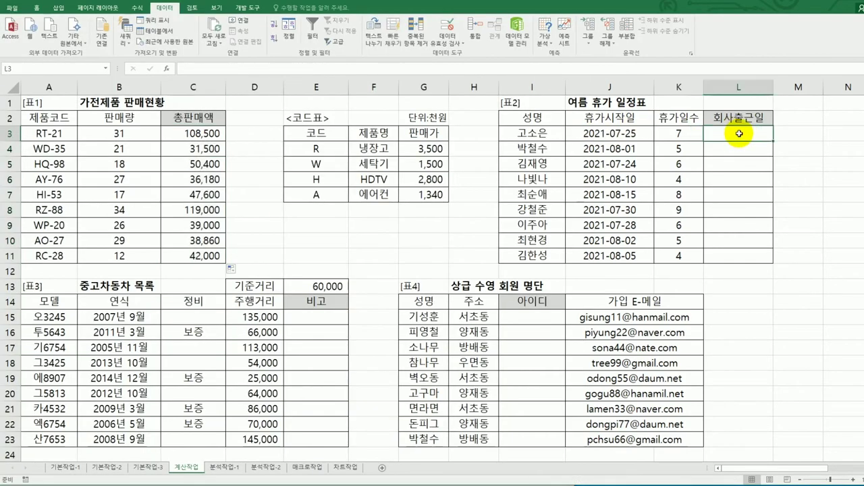
pyautogui.write('=')
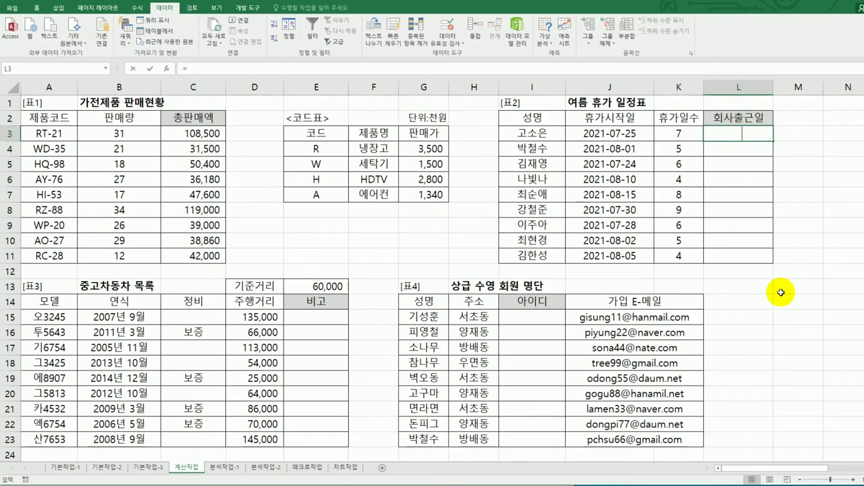
pyautogui.write('wor')
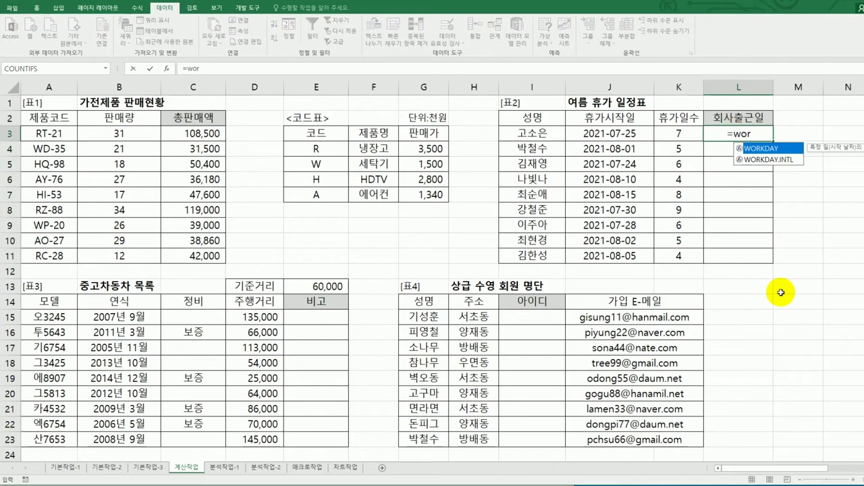
pyautogui.doubleClick(779, 148)
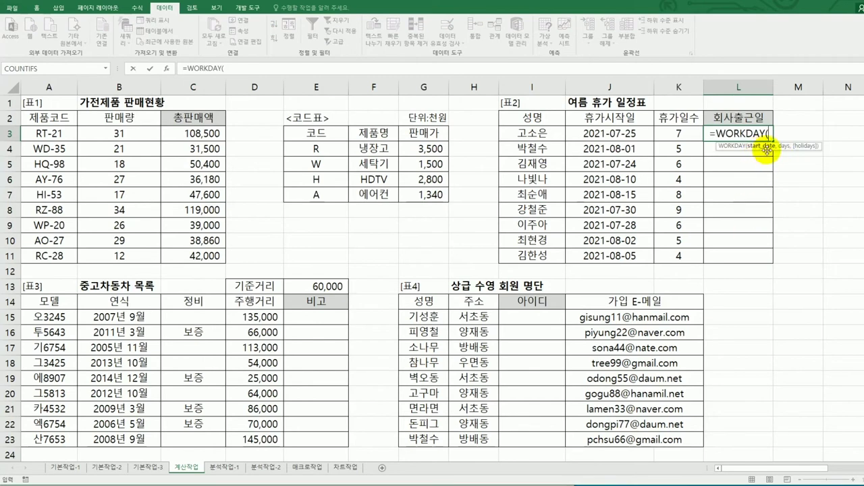
pyautogui.click(638, 133)
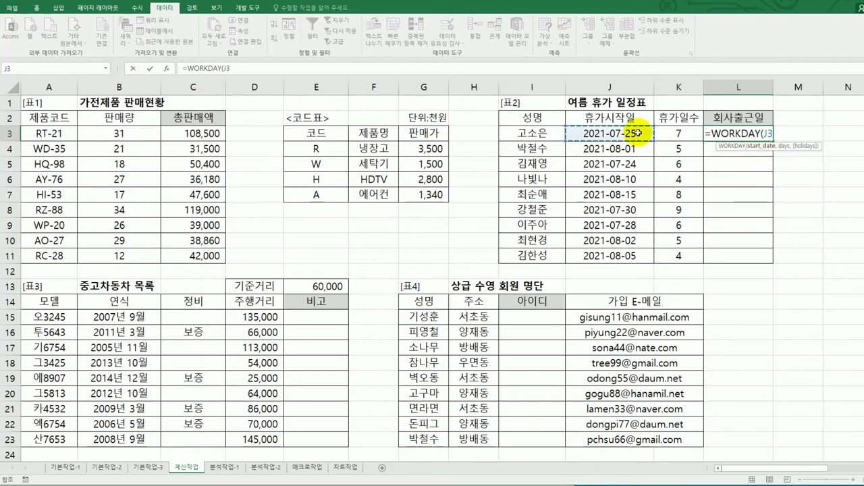
pyautogui.write(',')
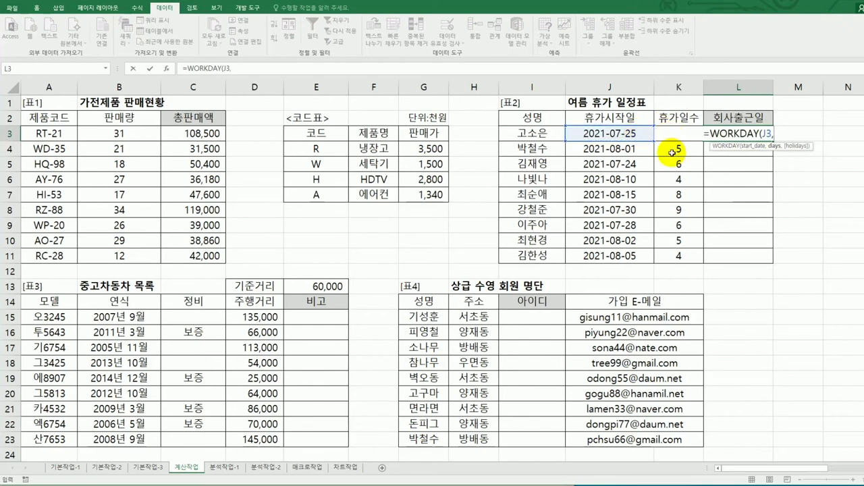
pyautogui.click(676, 135)
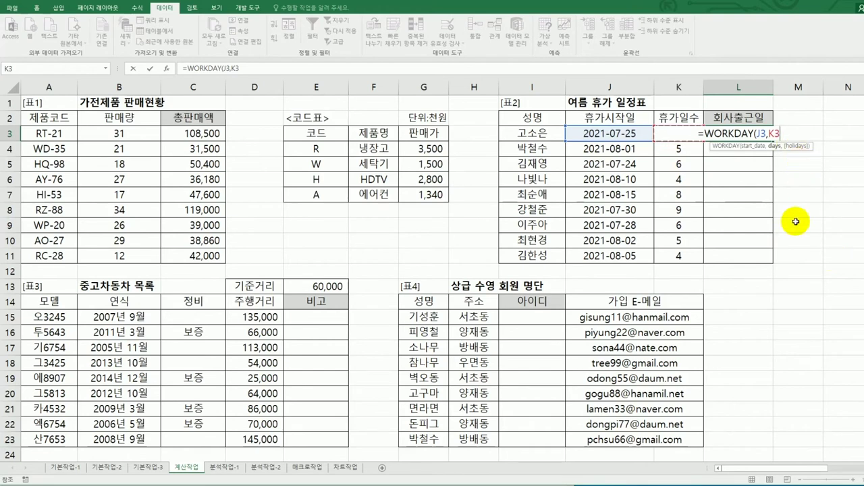
pyautogui.write(')')
pyautogui.press('Return')
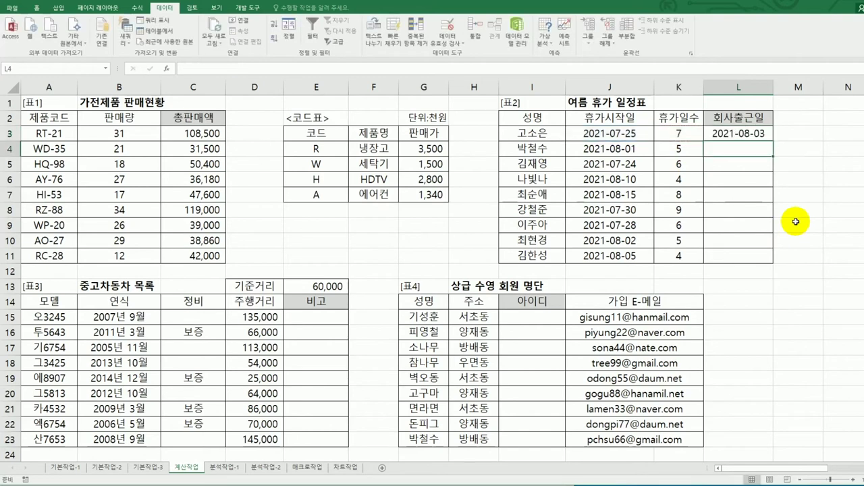
# Compare the start date and vacation days with the result in row 3, and fill the WORKDAY formula from L3 down to L11
pyautogui.click(620, 133)
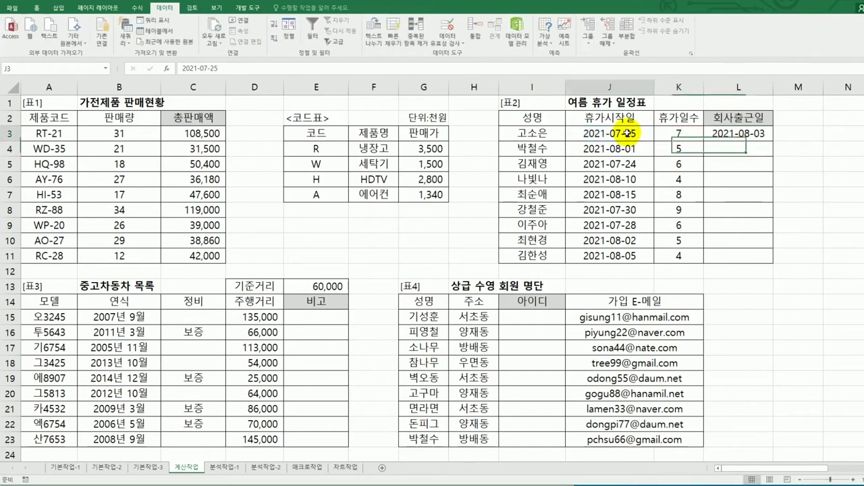
pyautogui.click(682, 131)
pyautogui.click(732, 132)
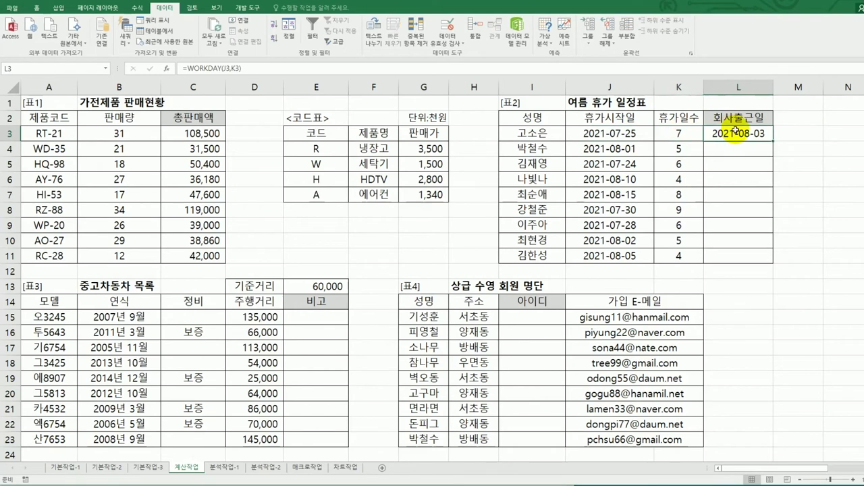
pyautogui.moveTo(770, 141); pyautogui.dragTo(773, 264)
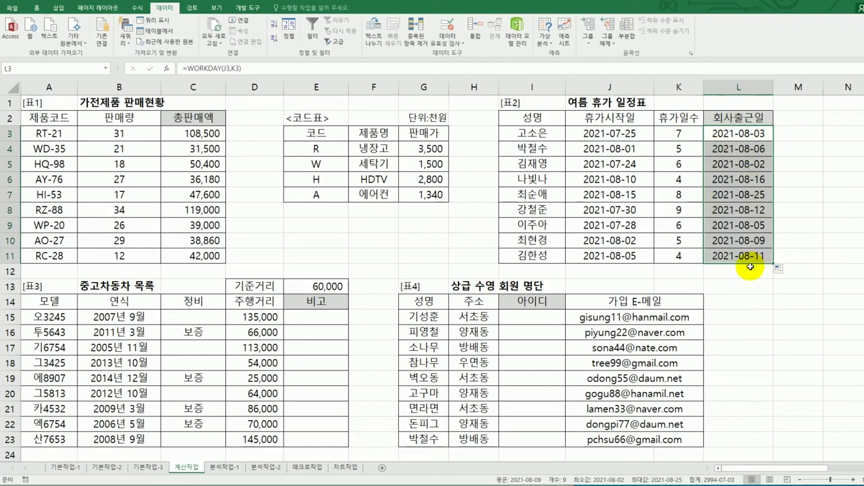
# Check the 비고 task and begin an IF formula in E15 with the logical test D15-$E$13<=0
pyautogui.hotkey('alt', 'Tab')
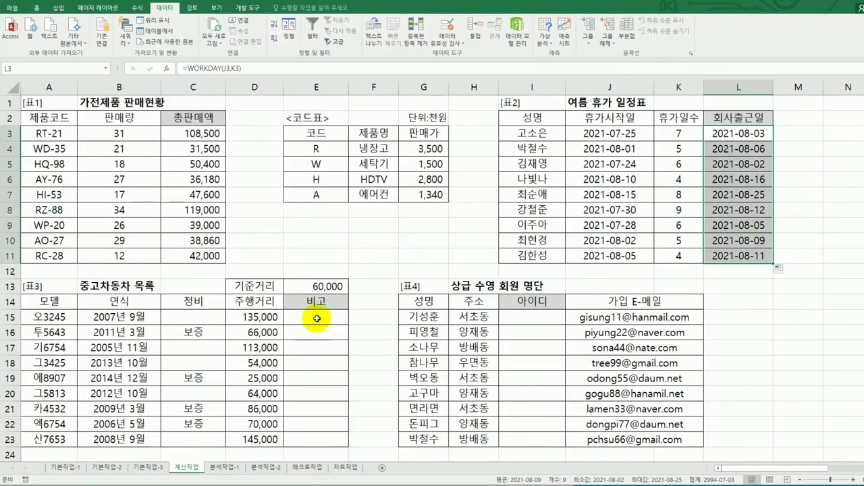
pyautogui.click(317, 318)
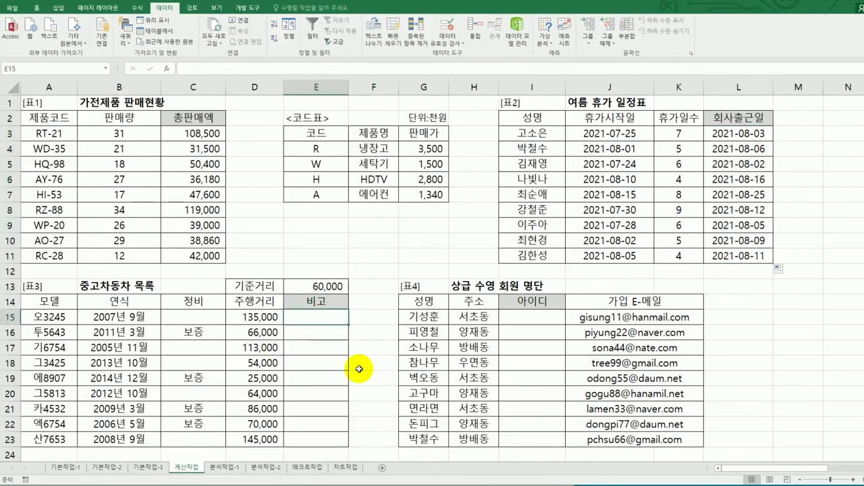
pyautogui.write('=if(')
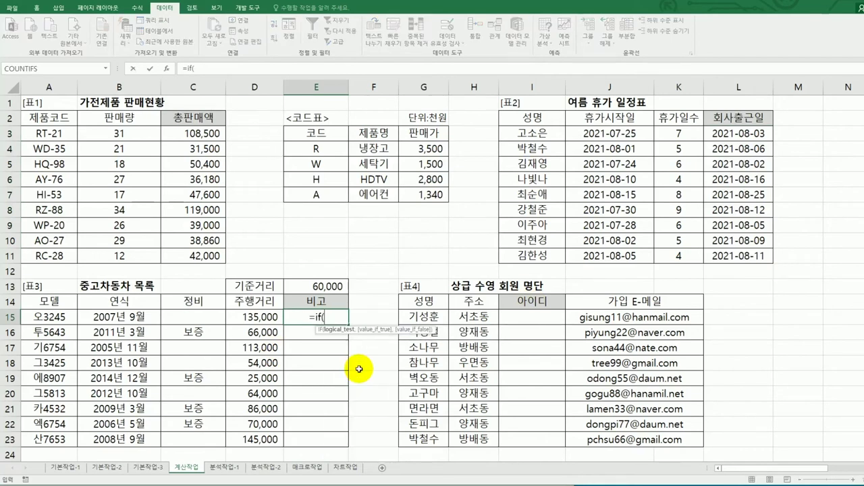
pyautogui.click(258, 319)
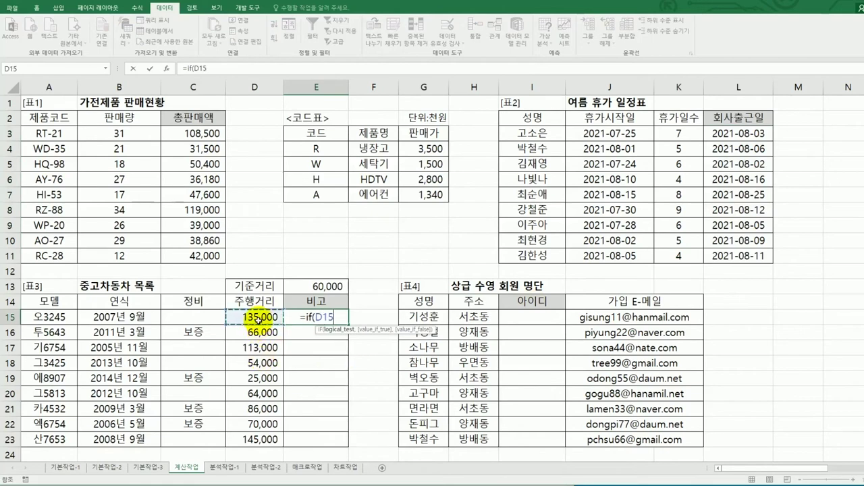
pyautogui.write('-')
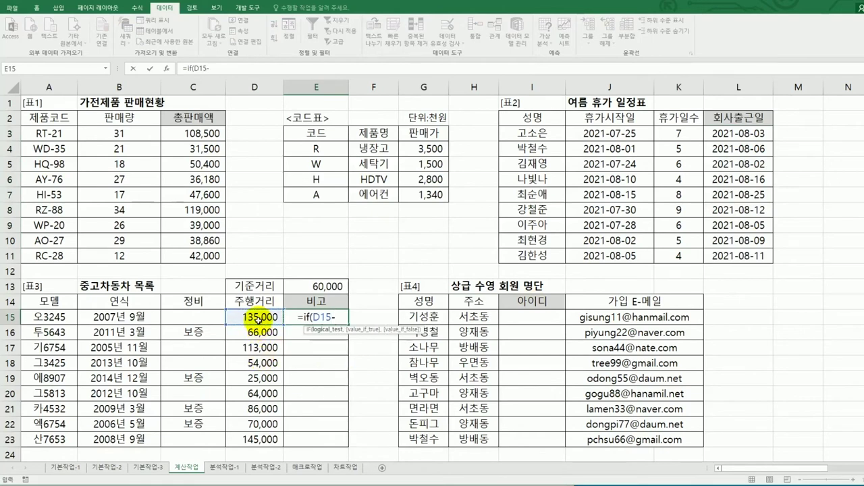
pyautogui.click(334, 286)
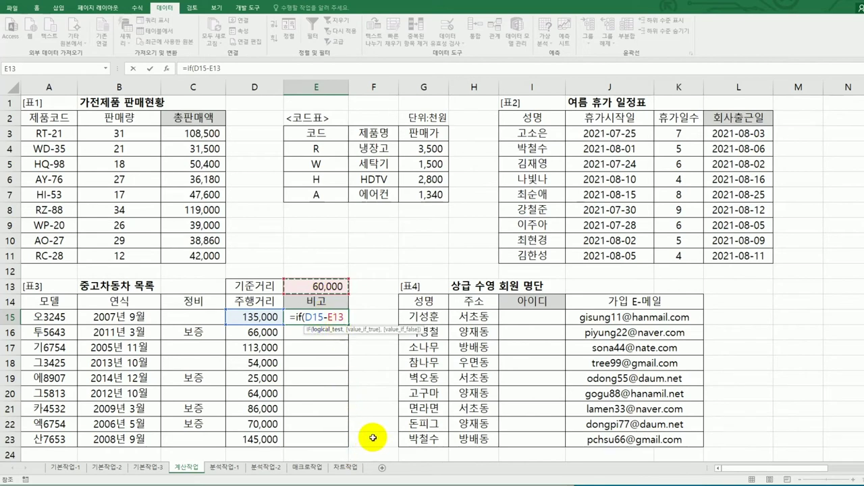
pyautogui.press('F4')
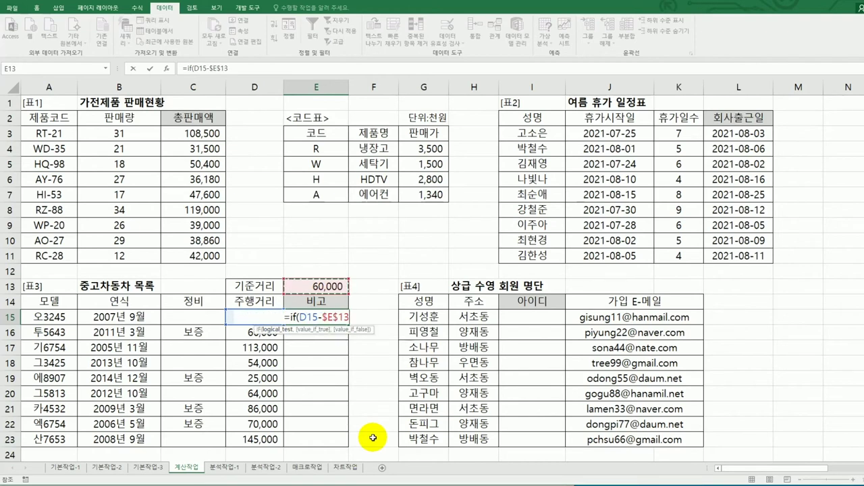
pyautogui.write('<=0')
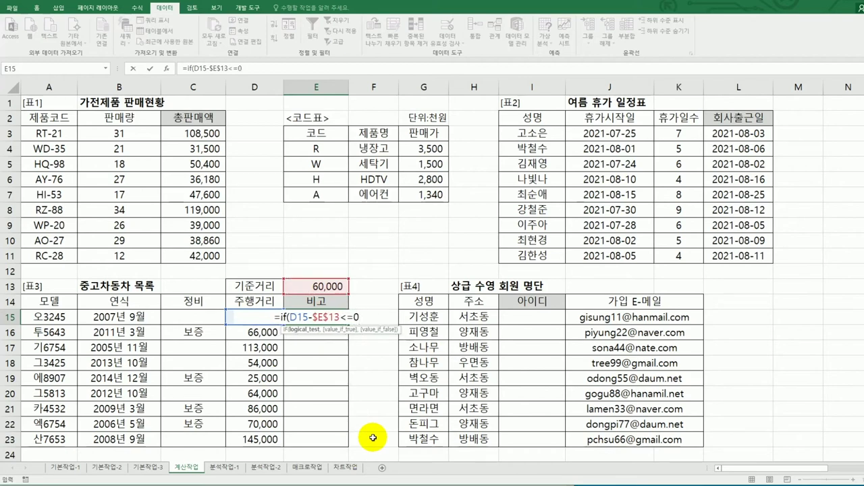
# Set "최상급" as the true value of the IF in E15 and nest a copy of that IF as its false value
pyautogui.write(',')
pyautogui.write('"최상그')
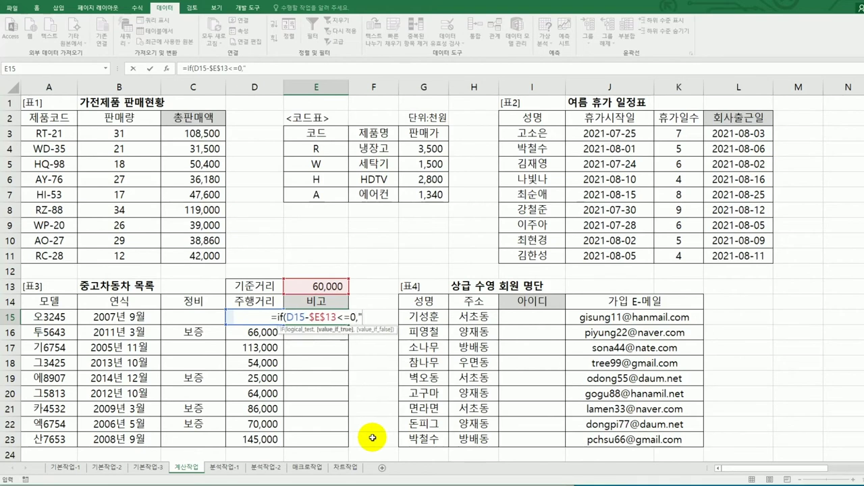
pyautogui.write('ㅂ"')
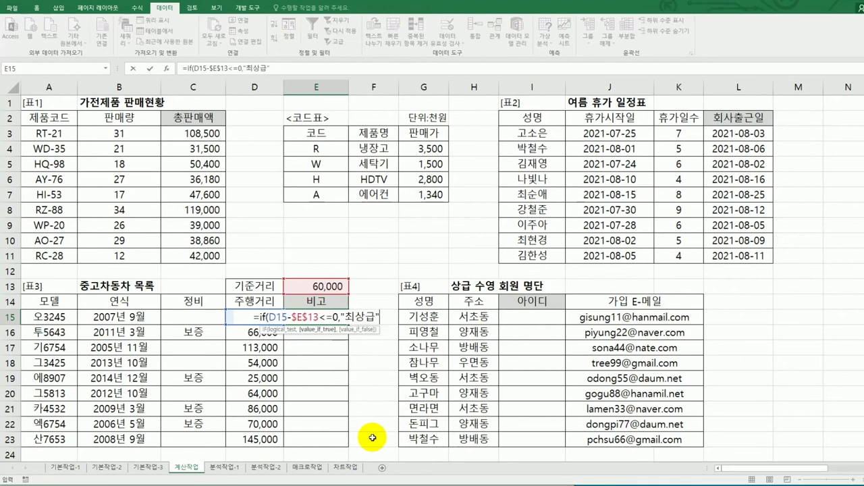
pyautogui.write(',')
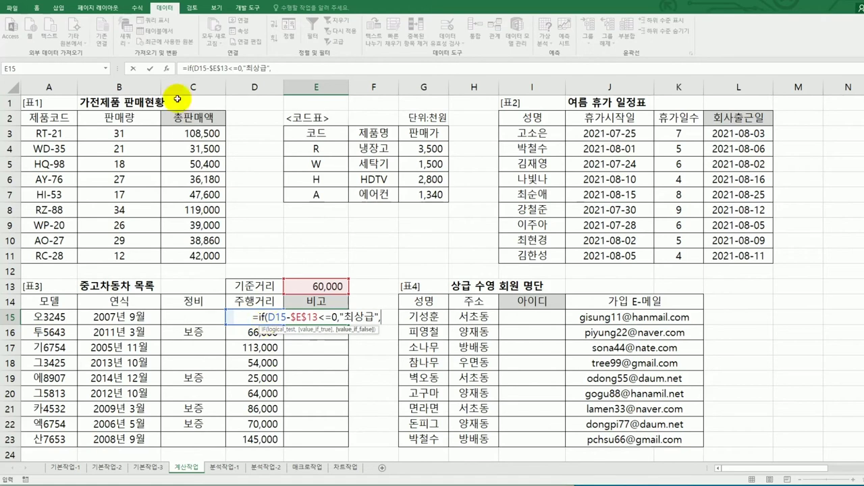
pyautogui.click(183, 70)
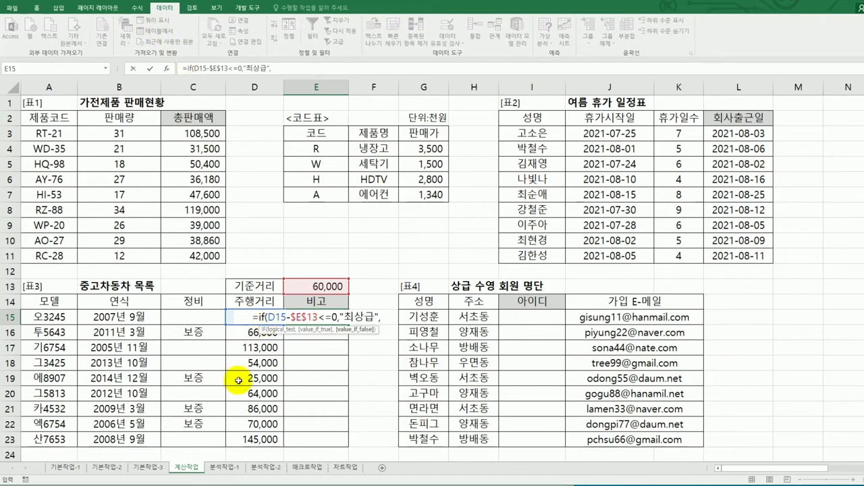
pyautogui.moveTo(258, 317); pyautogui.dragTo(394, 318)
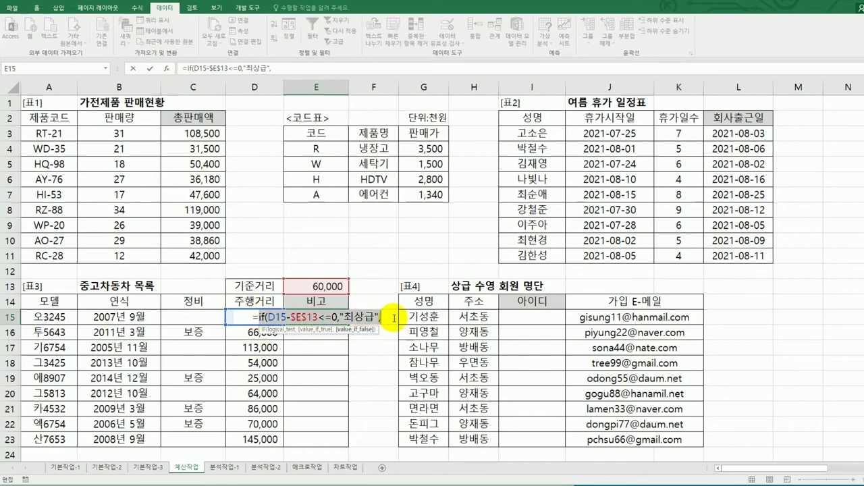
pyautogui.click(389, 317)
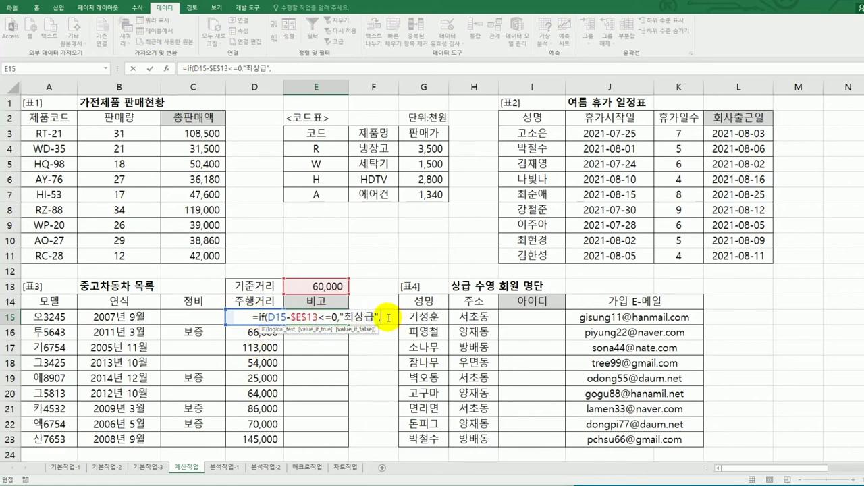
pyautogui.hotkey('ctrl', 'v')
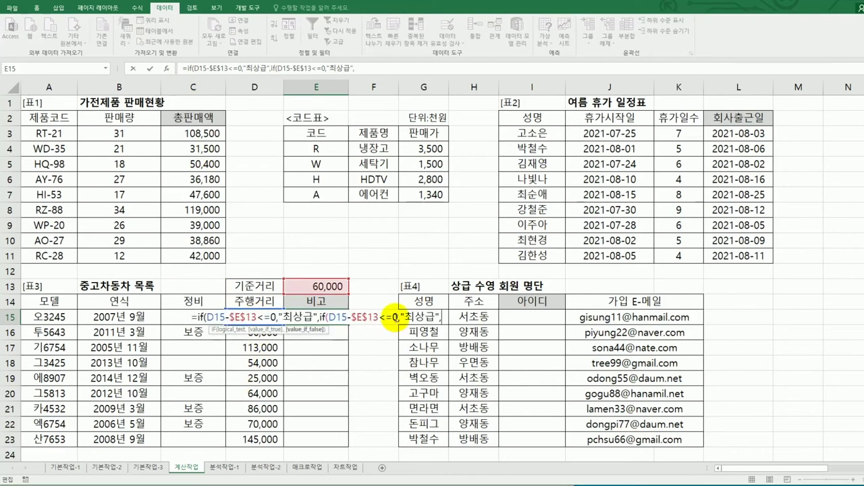
# Change the nested IF in E15 to test <=20000 and return "상급"
pyautogui.click(394, 317)
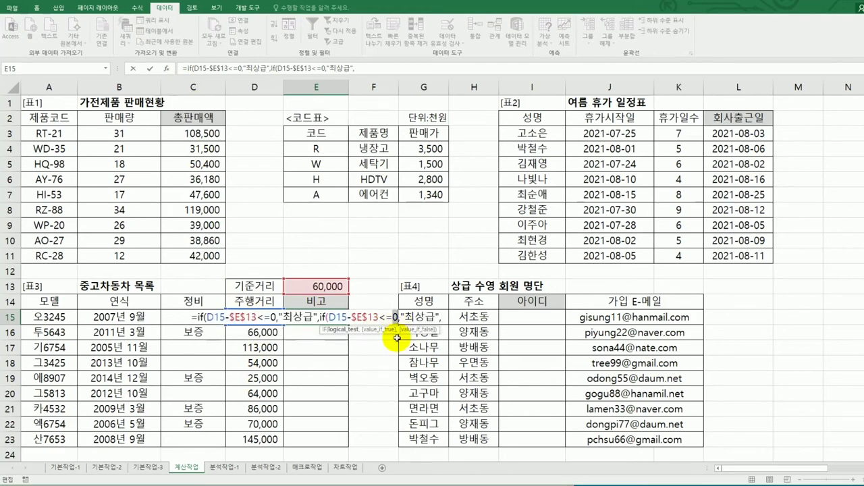
pyautogui.write('20000')
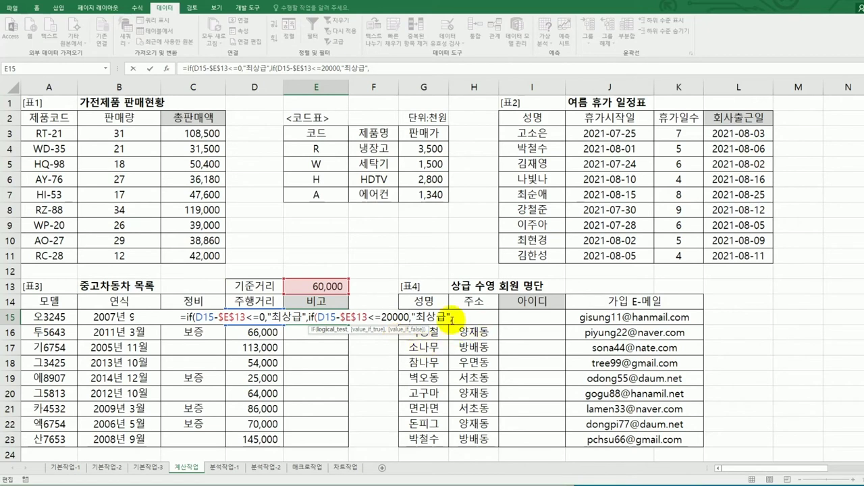
pyautogui.click(424, 316)
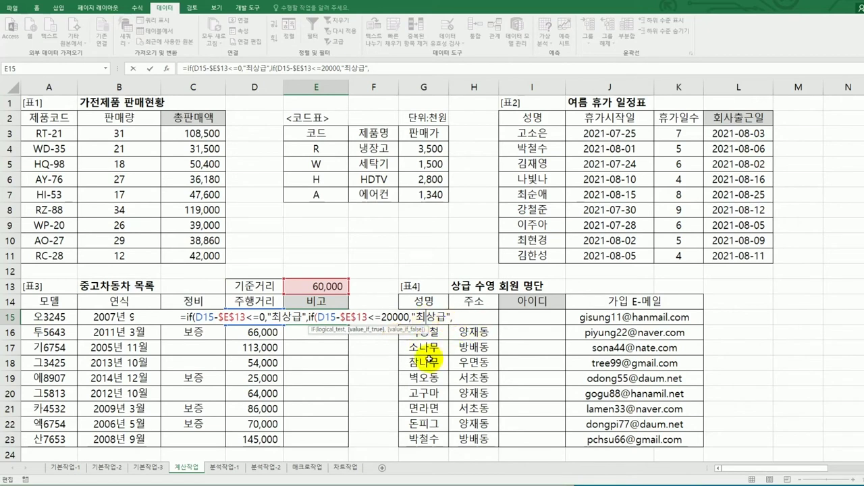
pyautogui.press('BackSpace')
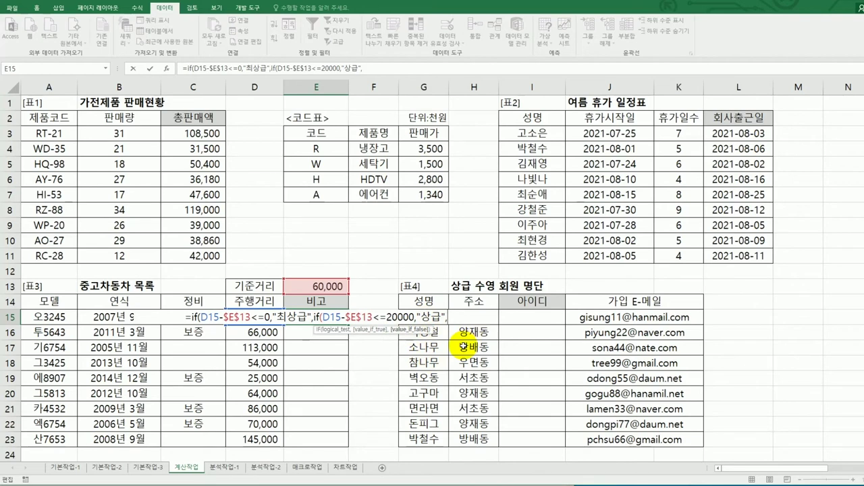
# Complete the nested IF in E15 with "" as the false value and fill the formula down to E23
pyautogui.write('""')
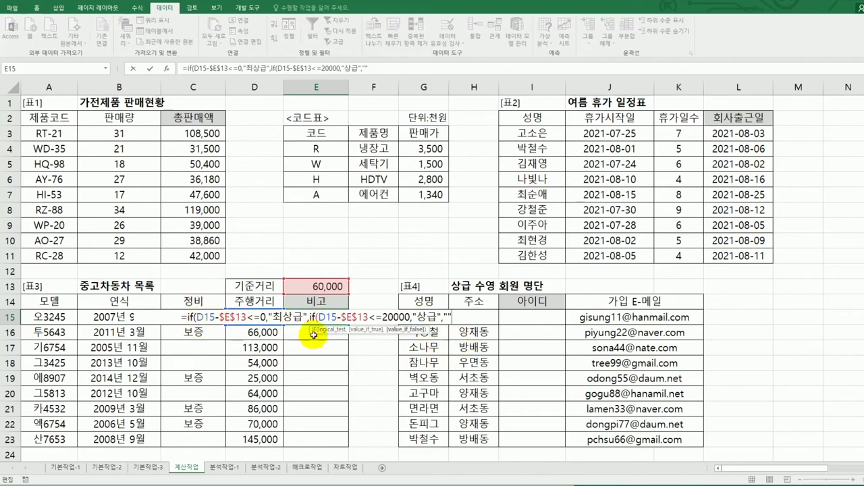
pyautogui.write('))')
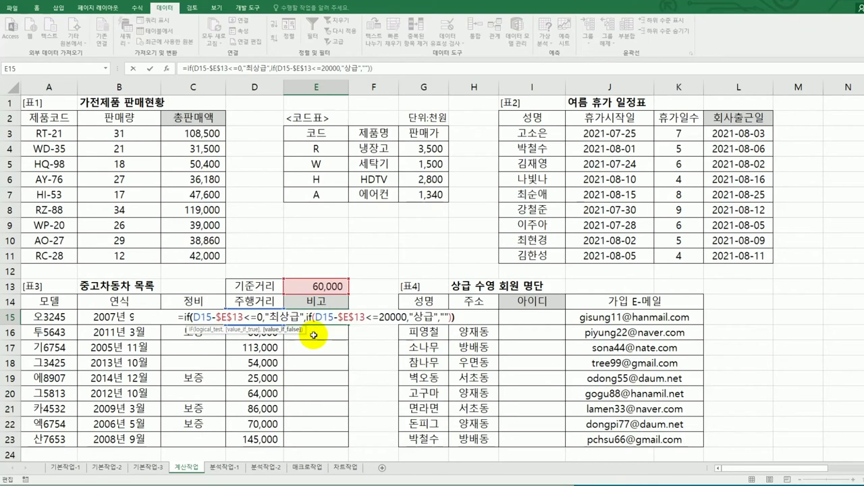
pyautogui.press('Return')
pyautogui.moveTo(317, 317); pyautogui.dragTo(333, 447)
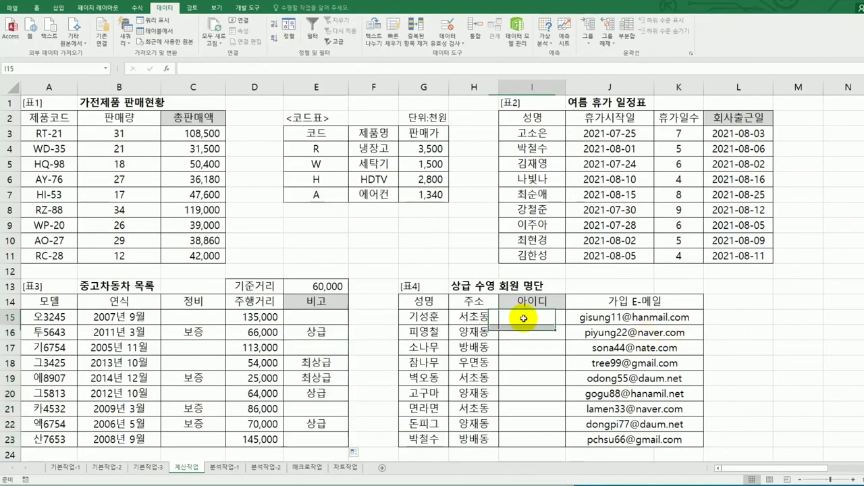
# Begin a SEARCH formula in I15, the first 아이디 cell of 표4, with "@" as the text to find
pyautogui.click(523, 318)
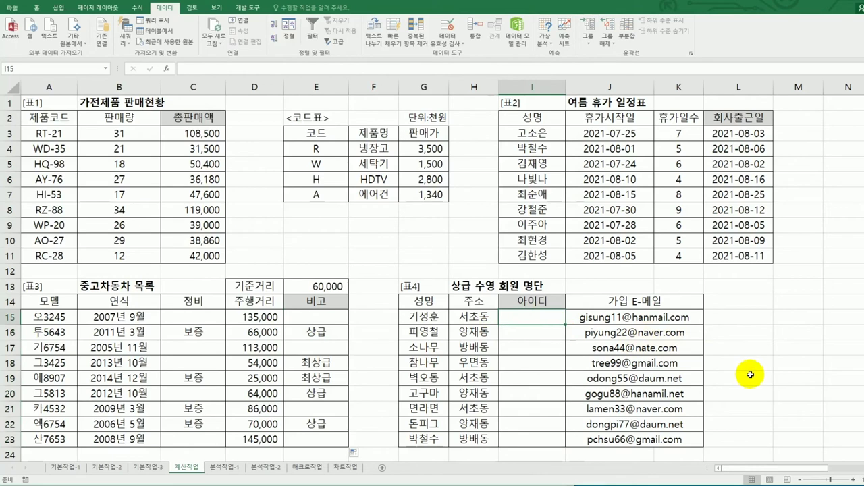
pyautogui.write('=')
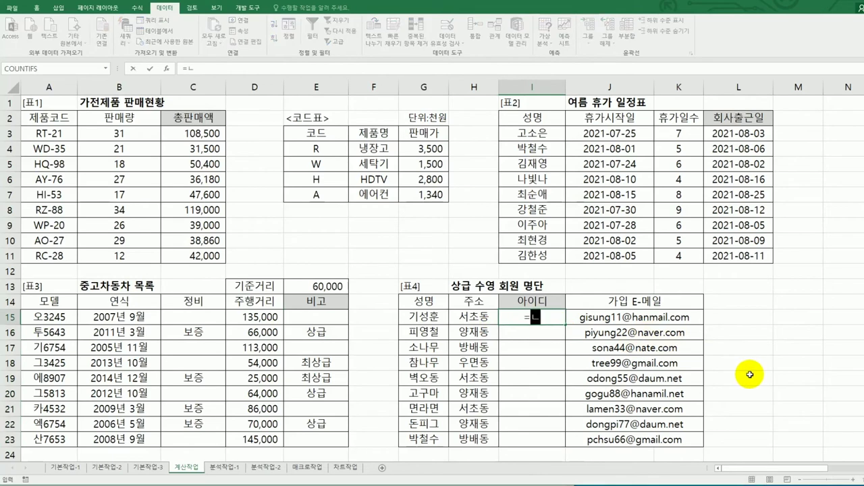
pyautogui.write('se')
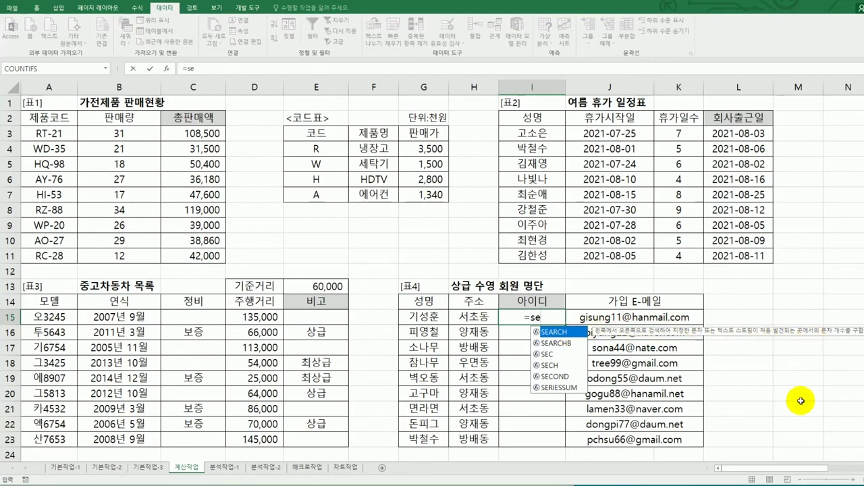
pyautogui.doubleClick(573, 333)
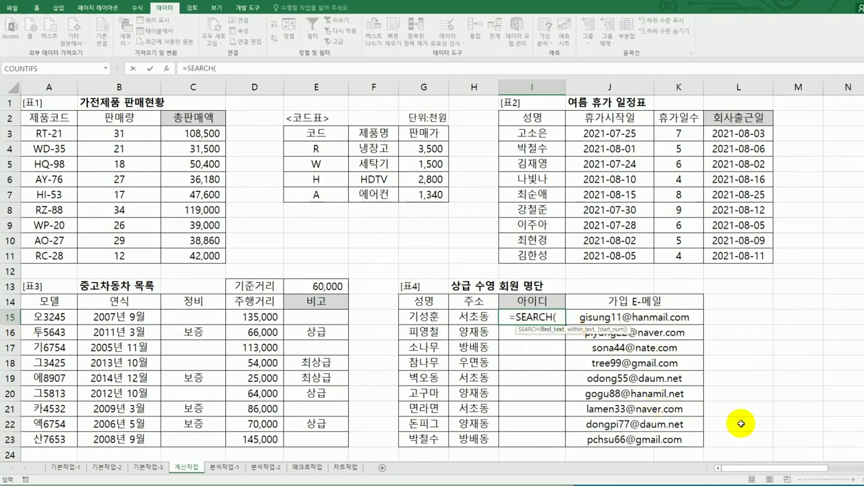
pyautogui.write('"')
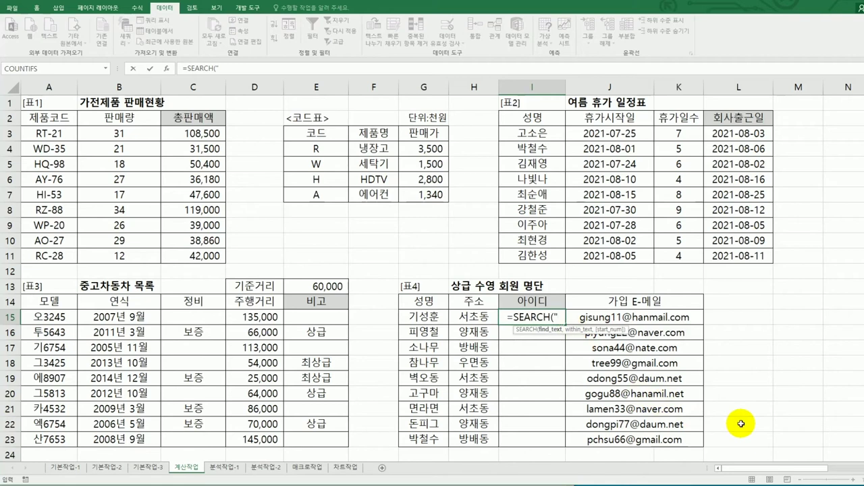
pyautogui.write('@"')
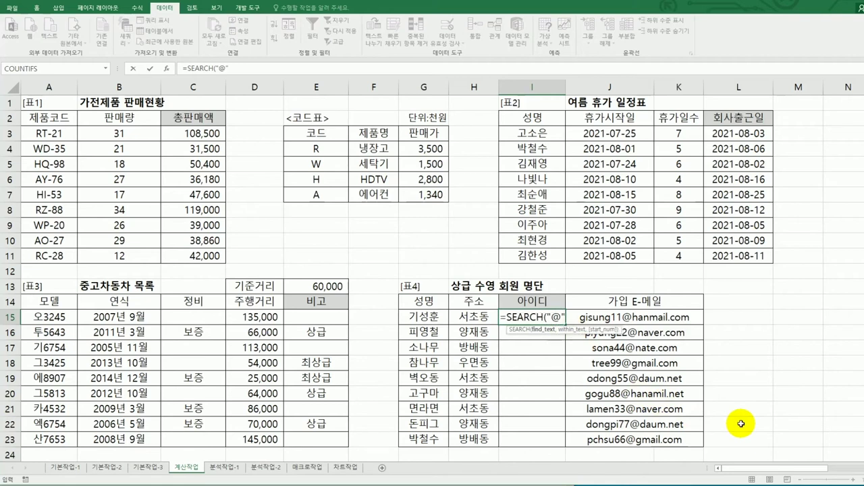
pyautogui.write(',')
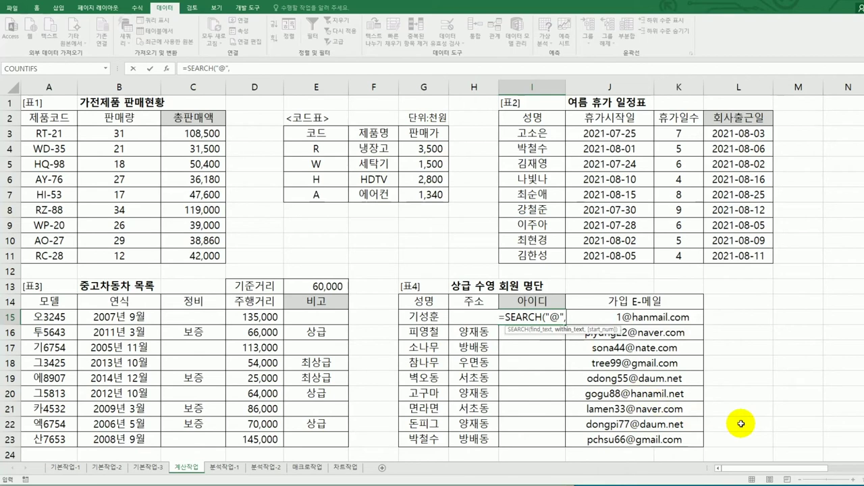
# Complete the SEARCH in I15 with J15 as the searched text and start position 1, and fill it down to I23
pyautogui.click(675, 317)
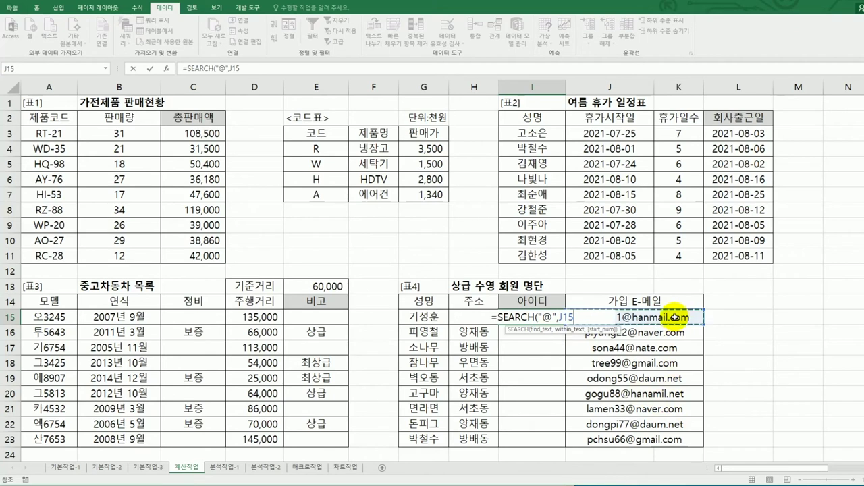
pyautogui.write(',')
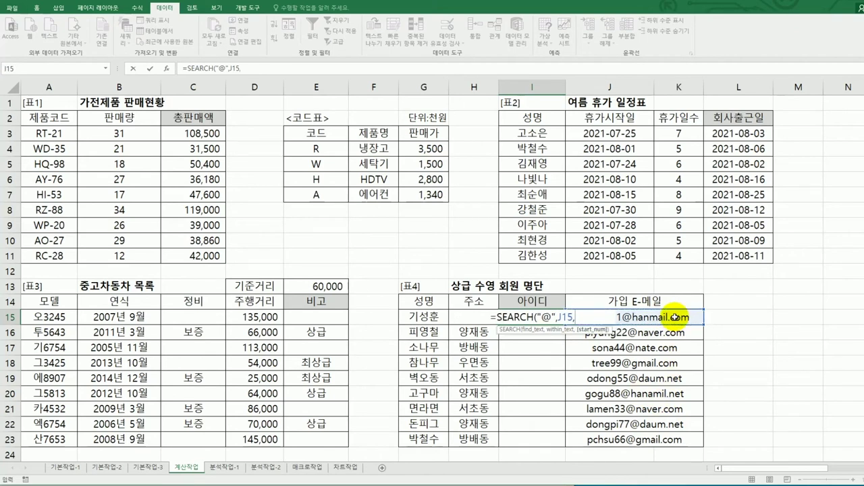
pyautogui.write('1')
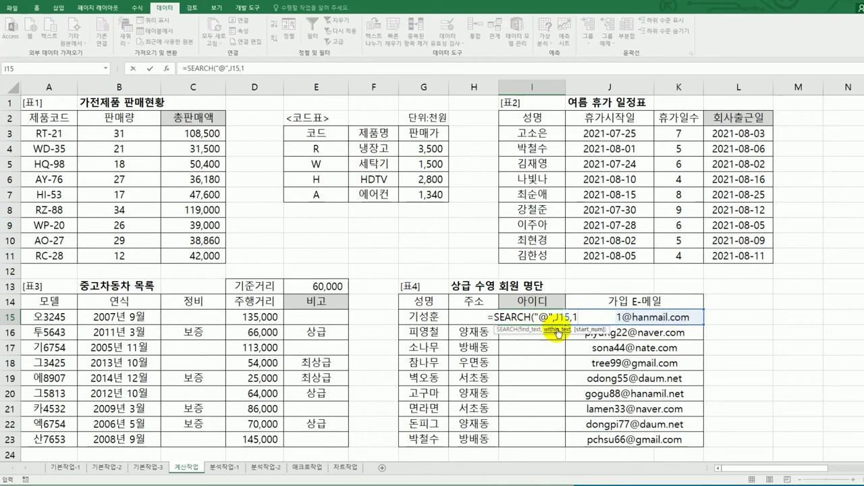
pyautogui.press('Return')
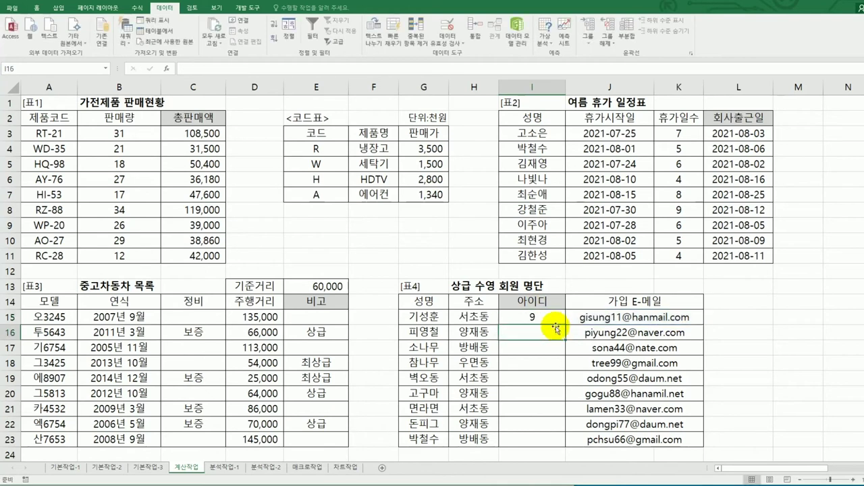
pyautogui.click(548, 316)
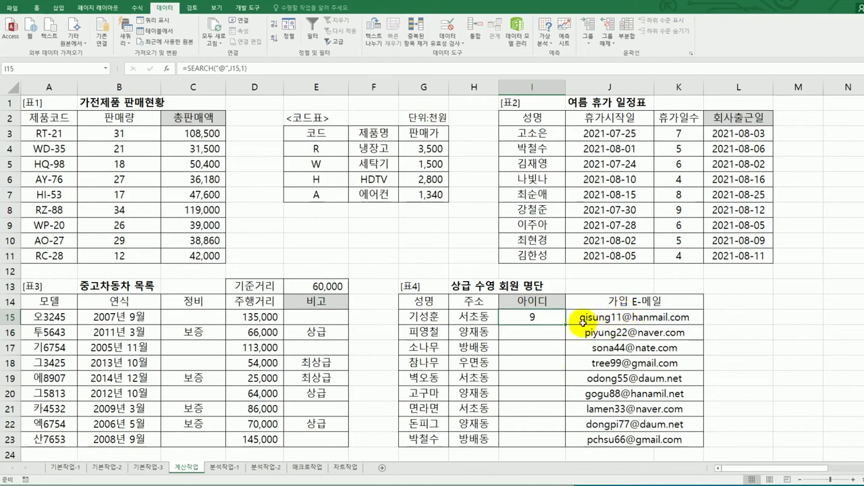
pyautogui.moveTo(566, 325); pyautogui.dragTo(563, 448)
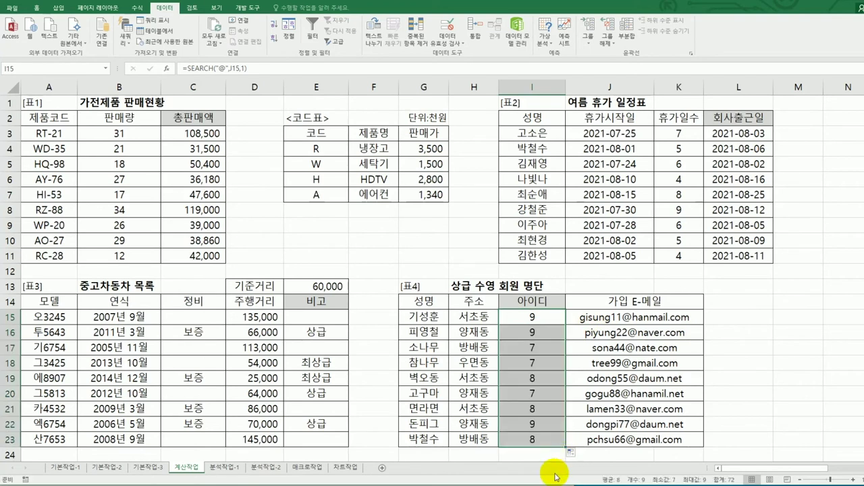
# Append -1 to the SEARCH formula in I15 and fill it down to I23
pyautogui.click(550, 347)
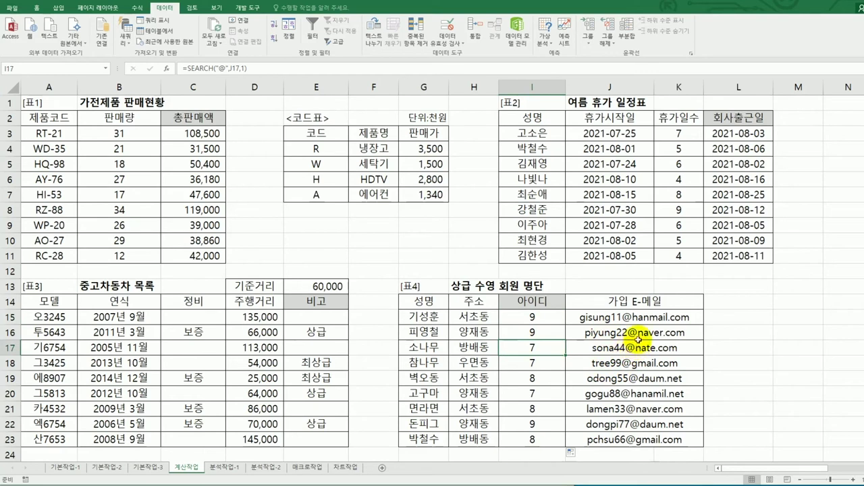
pyautogui.click(549, 320)
pyautogui.click(272, 64)
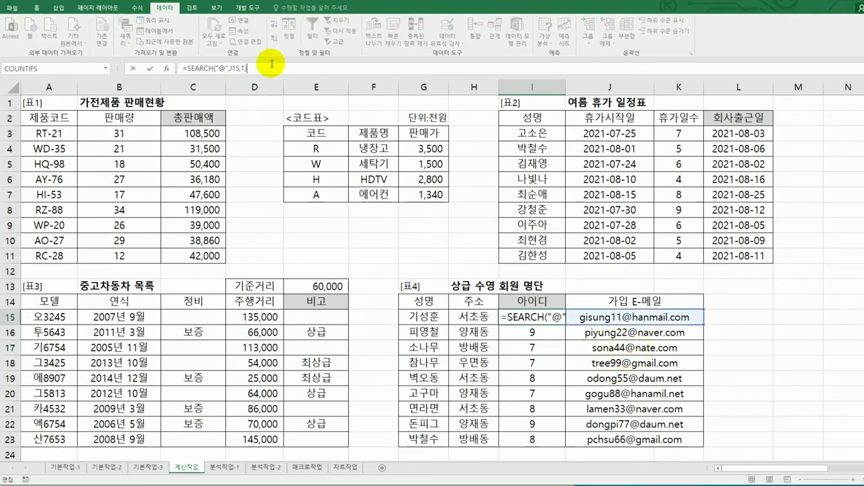
pyautogui.write('-1')
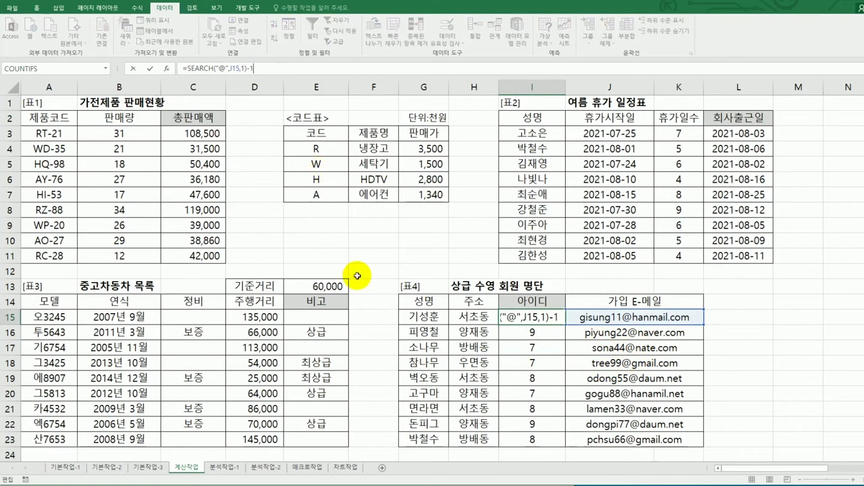
pyautogui.press('Return')
pyautogui.click(530, 317)
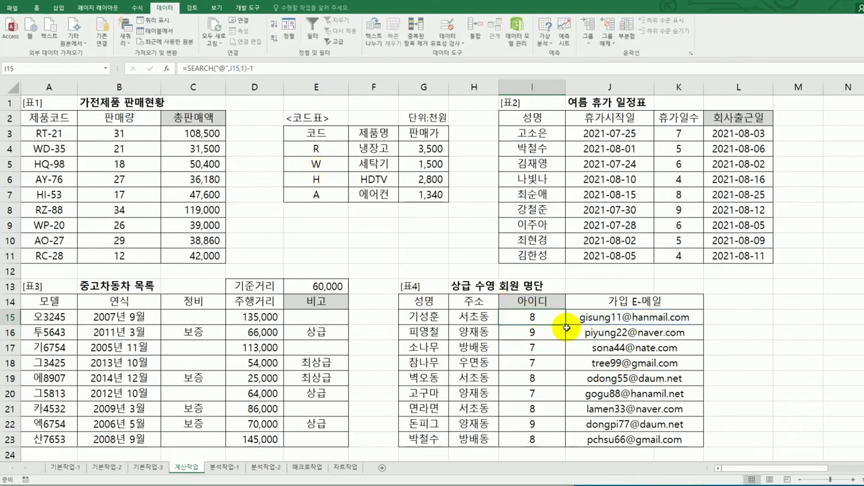
pyautogui.moveTo(564, 327); pyautogui.dragTo(573, 444)
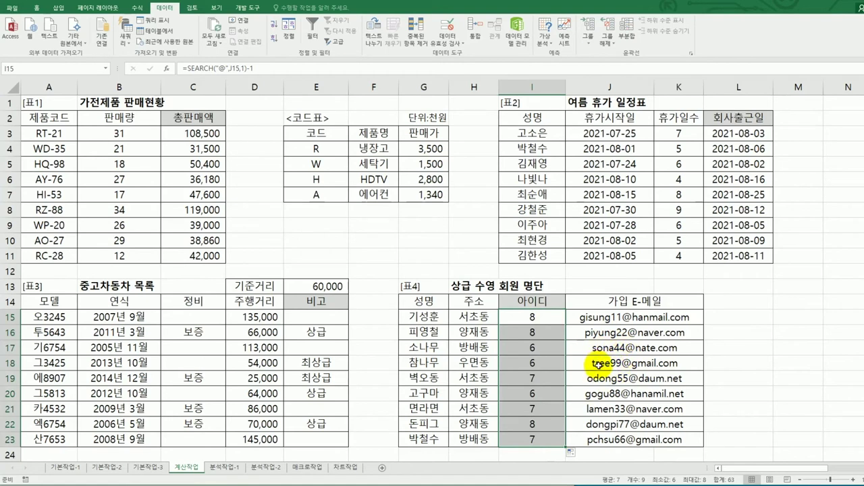
# Wrap the I15 formula in MID with J15 as text, start position 1, and the SEARCH("@",J15,1)-1 expression as the character count
pyautogui.click(526, 317)
pyautogui.hotkey('alt', 'Tab')
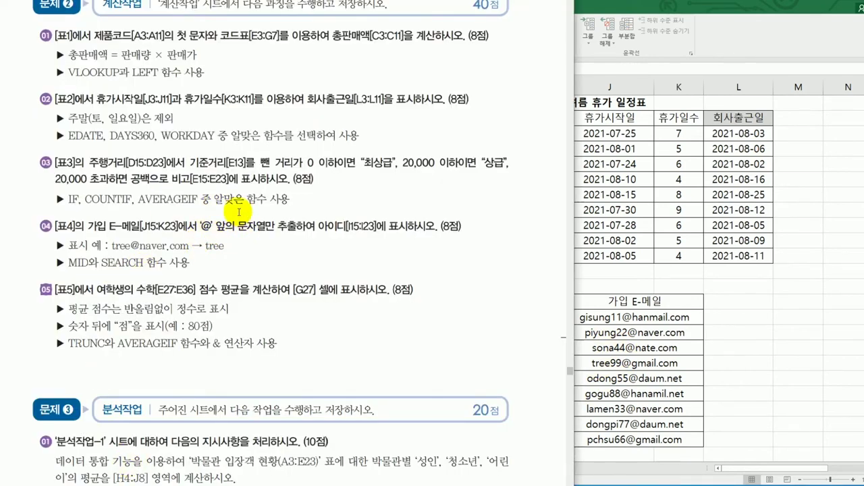
pyautogui.hotkey('alt', 'Tab')
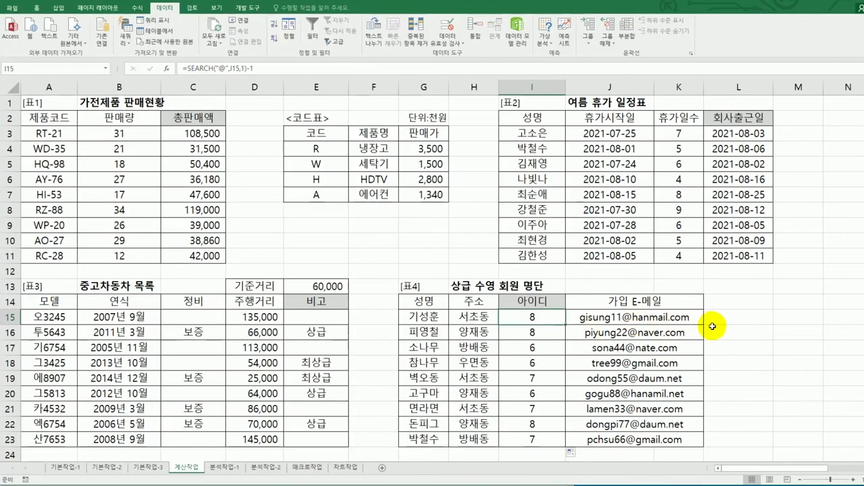
pyautogui.doubleClick(522, 320)
pyautogui.click(486, 315)
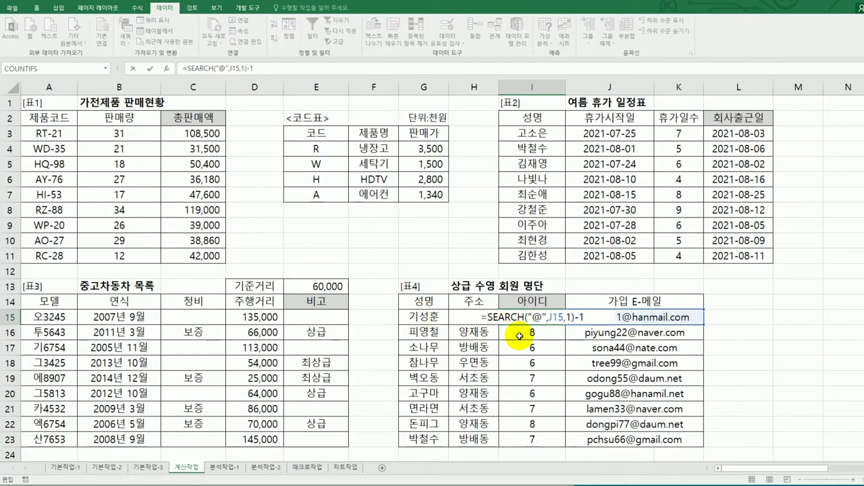
pyautogui.write('mid(')
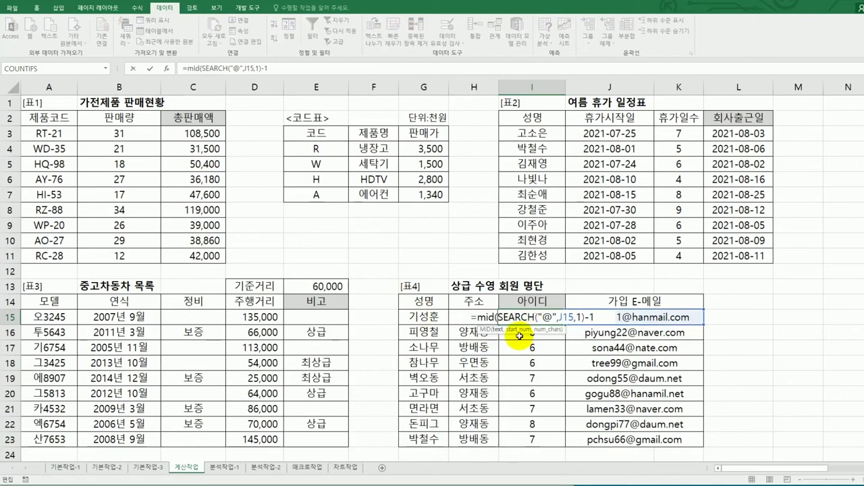
pyautogui.click(657, 318)
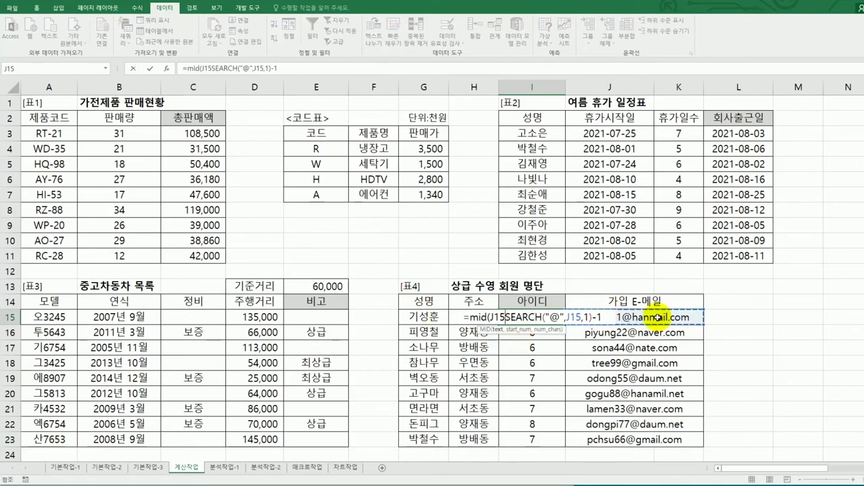
pyautogui.write(',1')
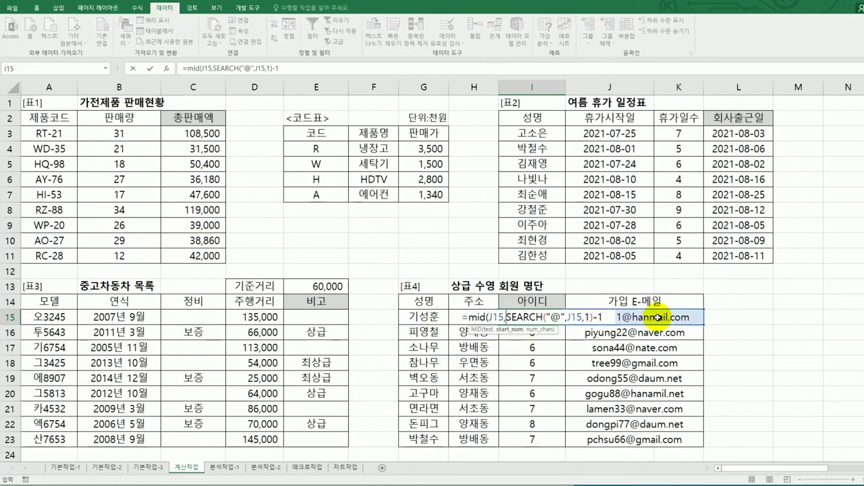
pyautogui.write(',')
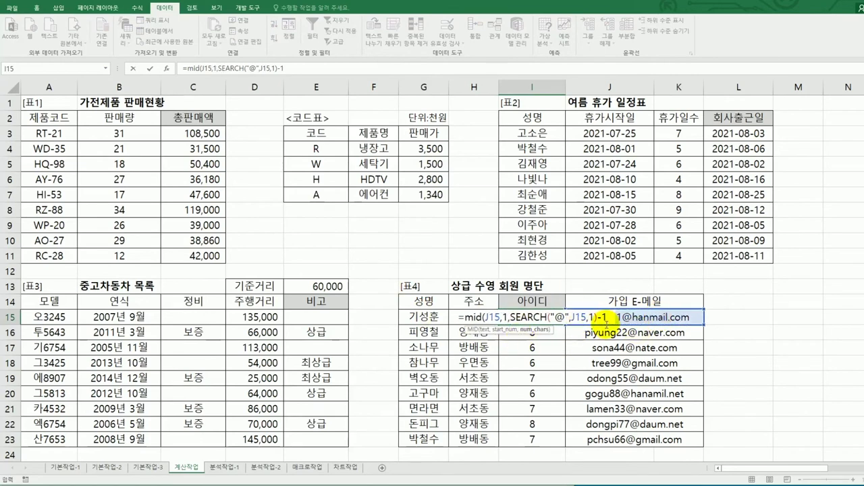
pyautogui.click(607, 318)
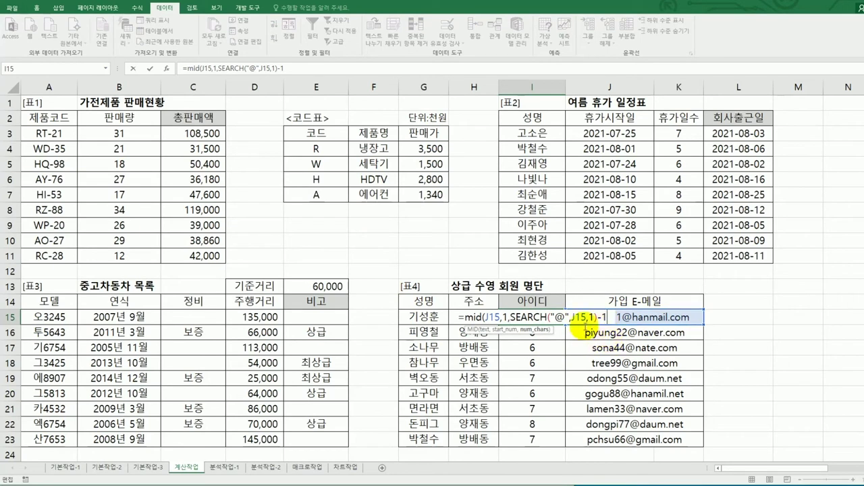
pyautogui.write(')')
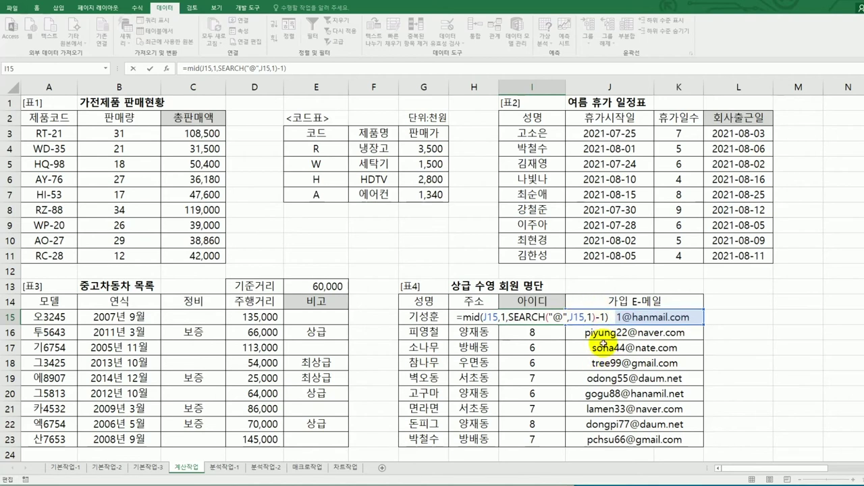
pyautogui.press('Return')
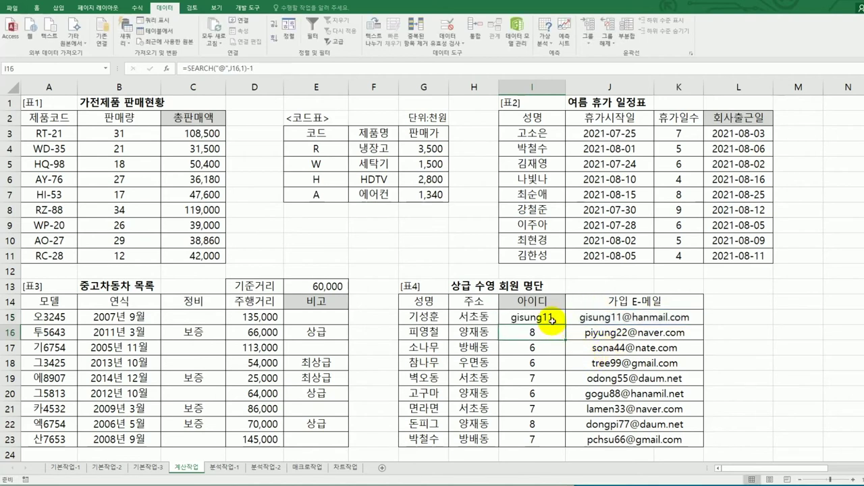
# Fill the MID formula from I15 down to I23 to complete the 아이디 column of 표4
pyautogui.click(552, 320)
pyautogui.moveTo(564, 327); pyautogui.dragTo(565, 444)
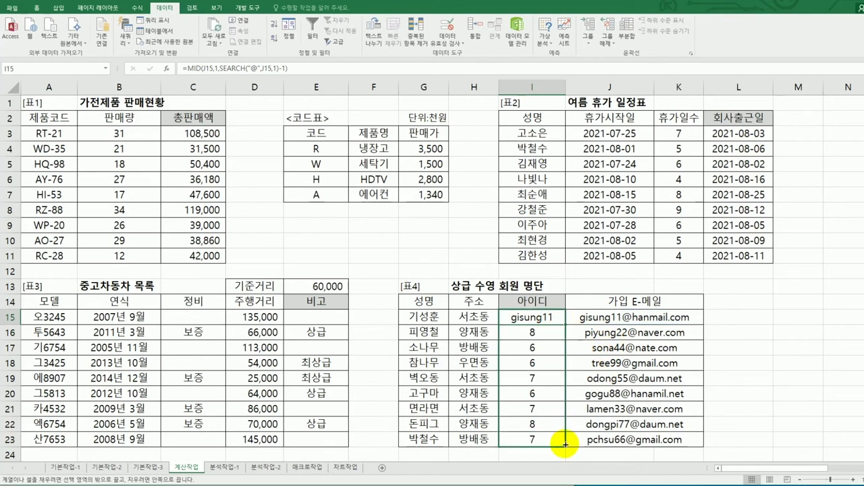
pyautogui.moveTo(564, 444); pyautogui.dragTo(561, 442)
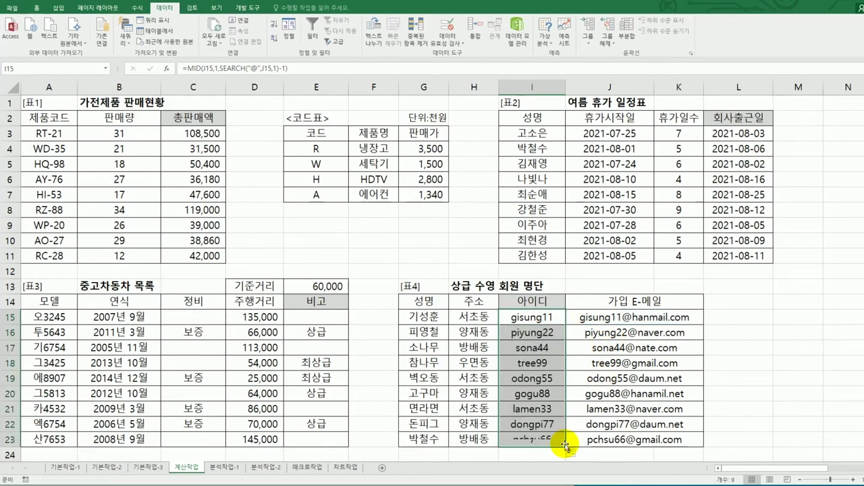
pyautogui.click(530, 443)
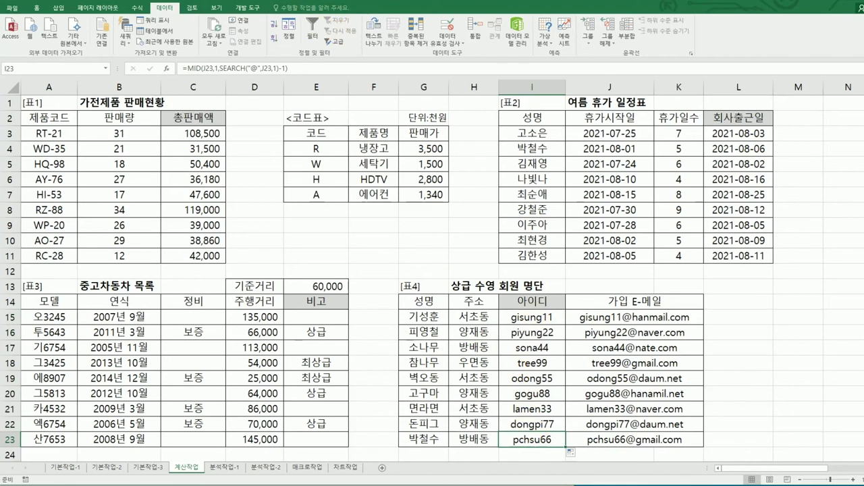
# Begin a TRUNC formula in G27, the 여학생 수학 평균점수 cell beside 표5
pyautogui.hotkey('alt', 'Tab')
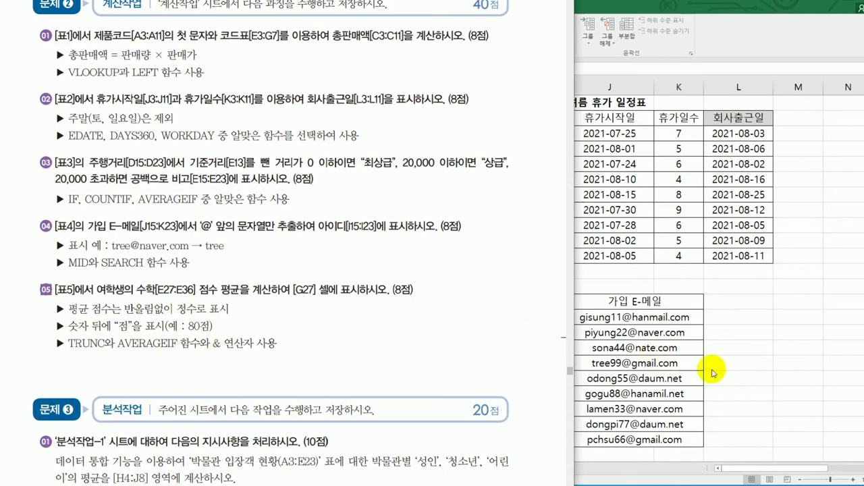
pyautogui.scroll(-2, 721, 374)
pyautogui.scroll(-3, 721, 375)
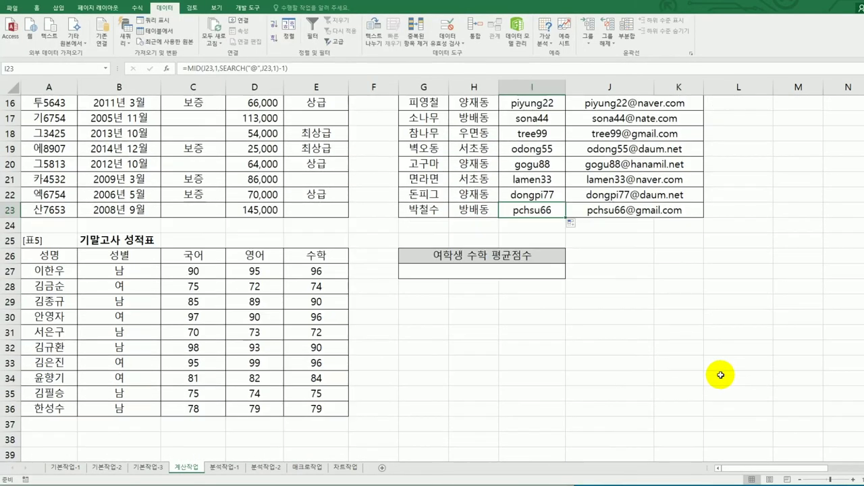
pyautogui.click(533, 282)
pyautogui.click(535, 272)
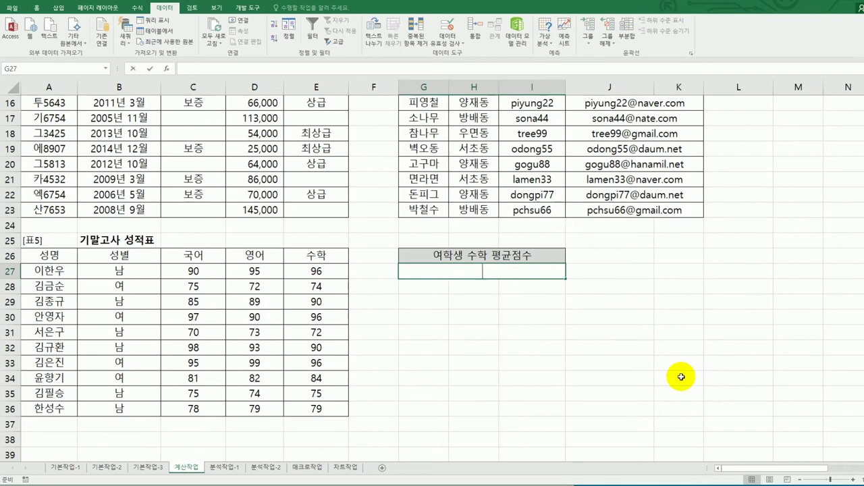
pyautogui.write('=')
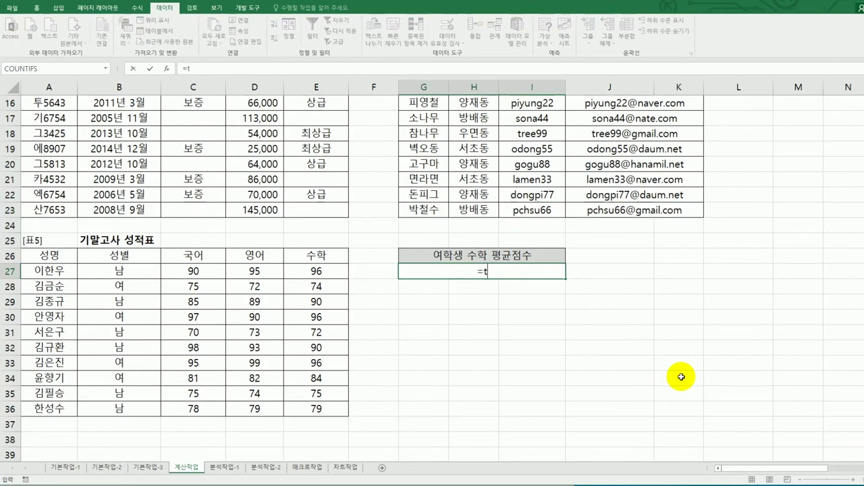
pyautogui.write('tru')
pyautogui.press('Down')
pyautogui.press('Tab')
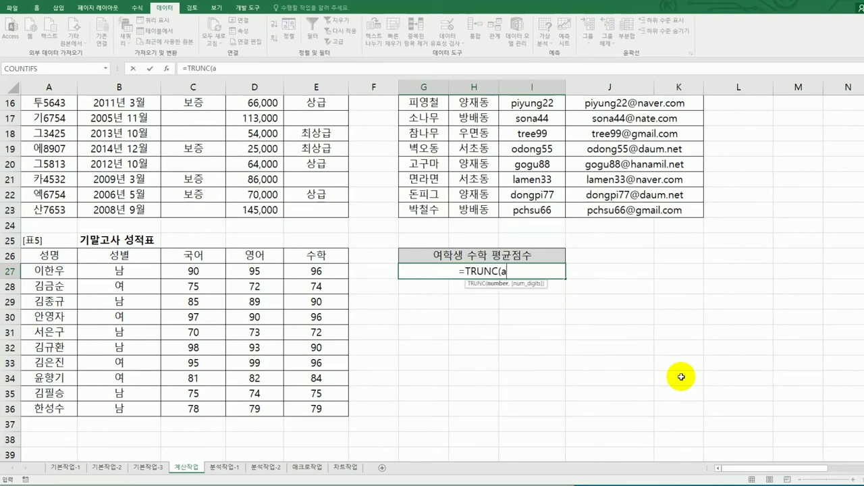
# Nest AVERAGEIF as the number argument of the TRUNC formula in G27
pyautogui.write('av')
pyautogui.press('Down')
pyautogui.press('Down')
pyautogui.press('Down')
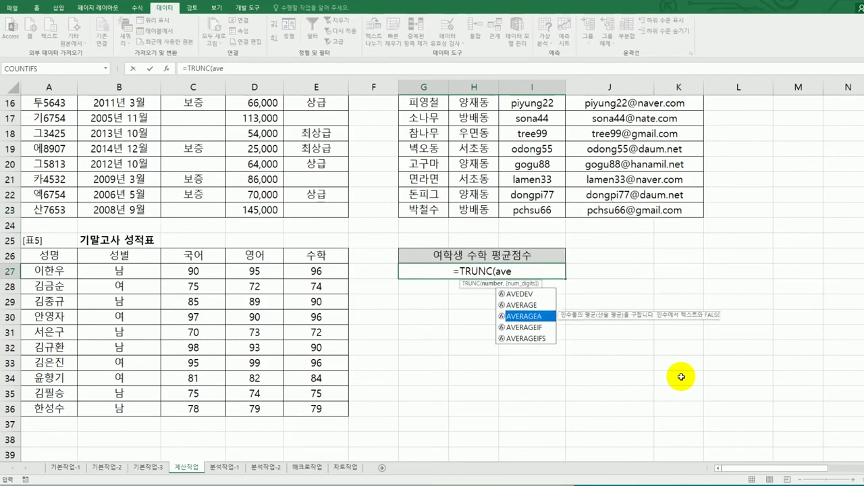
pyautogui.press('Tab')
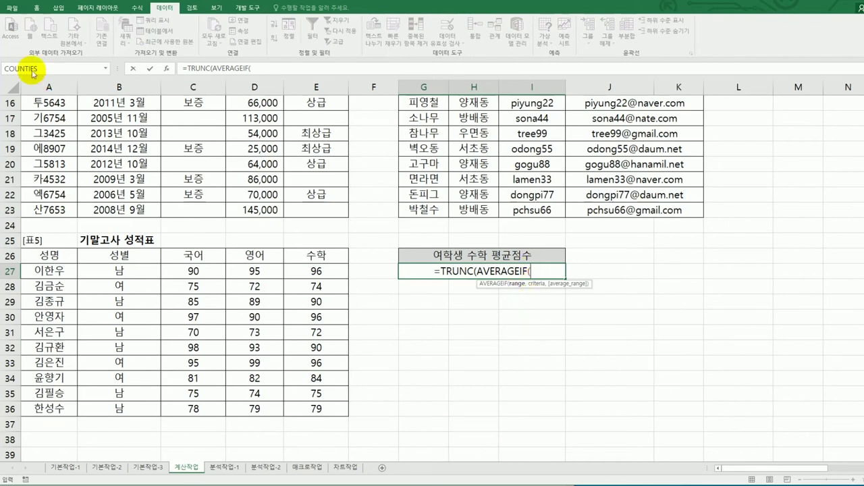
# Set the AVERAGEIF range to the 성별 cells B27:B36 and its criteria to "여"
pyautogui.click(166, 68)
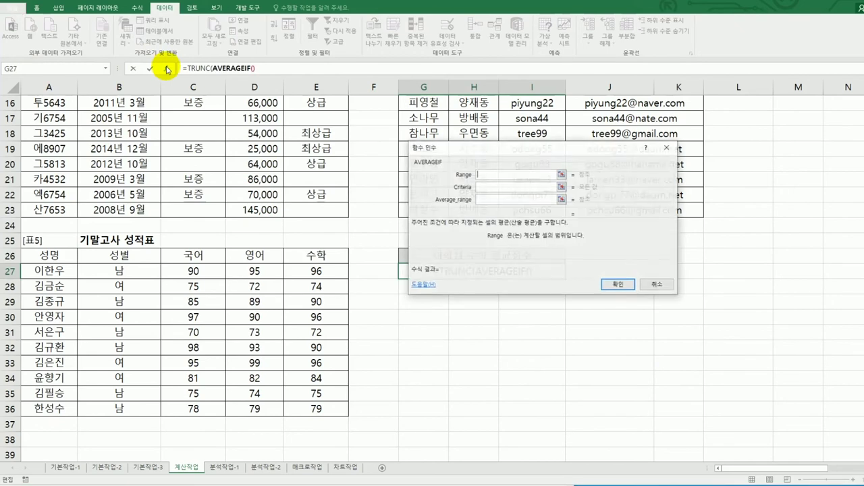
pyautogui.moveTo(533, 150); pyautogui.dragTo(650, 308)
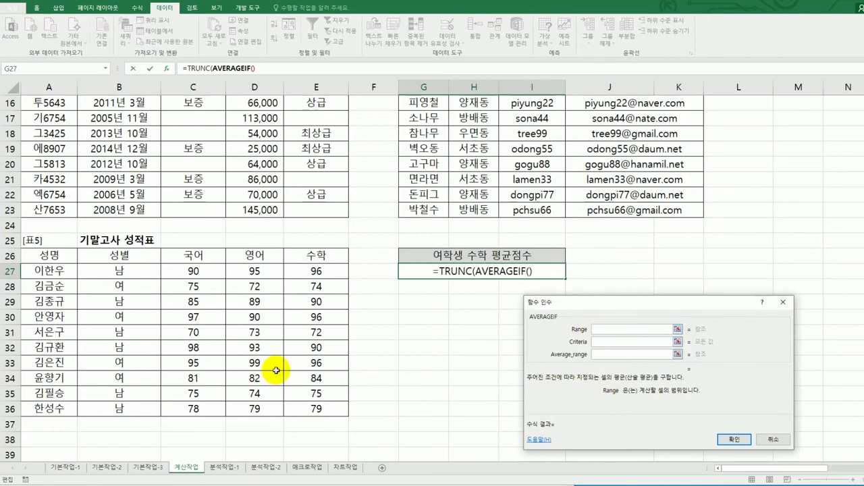
pyautogui.moveTo(115, 271); pyautogui.dragTo(116, 410)
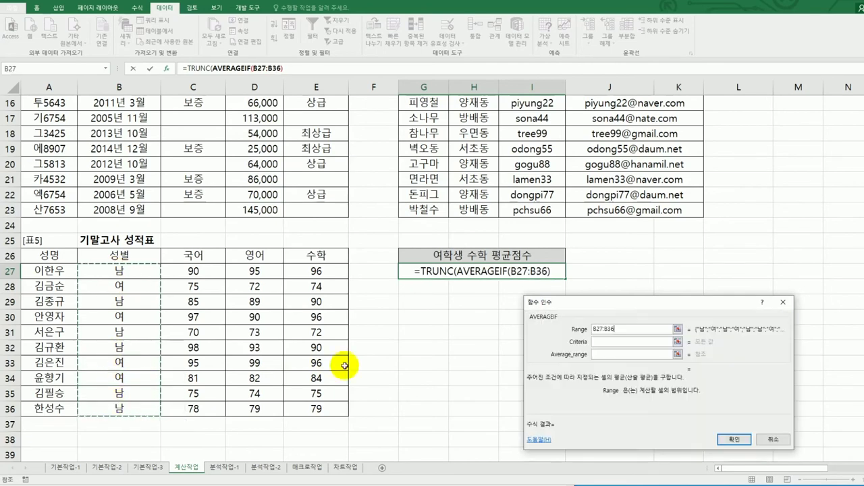
pyautogui.click(599, 342)
pyautogui.write('du')
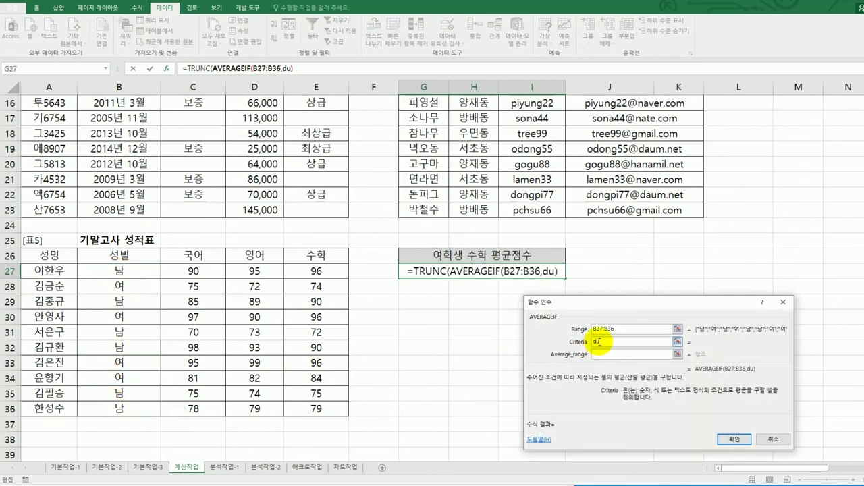
pyautogui.press('BackSpace')
pyautogui.press('BackSpace')
pyautogui.write('여')
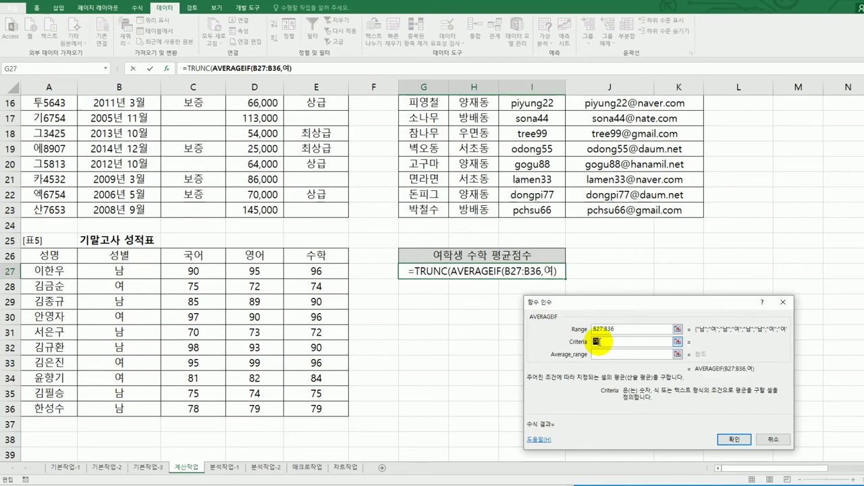
# Set the AVERAGEIF average range to the 수학 scores E27:E36 and enter the formula, accepting the proposed parenthesis correction
pyautogui.click(602, 354)
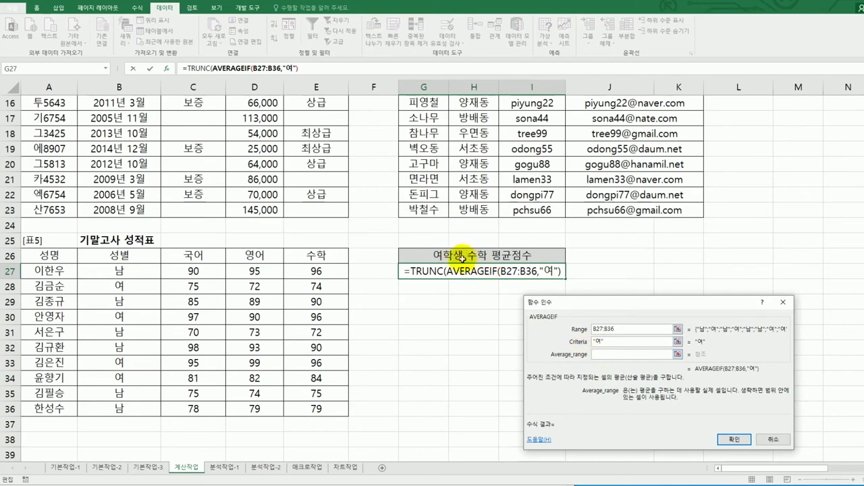
pyautogui.moveTo(342, 278); pyautogui.dragTo(345, 412)
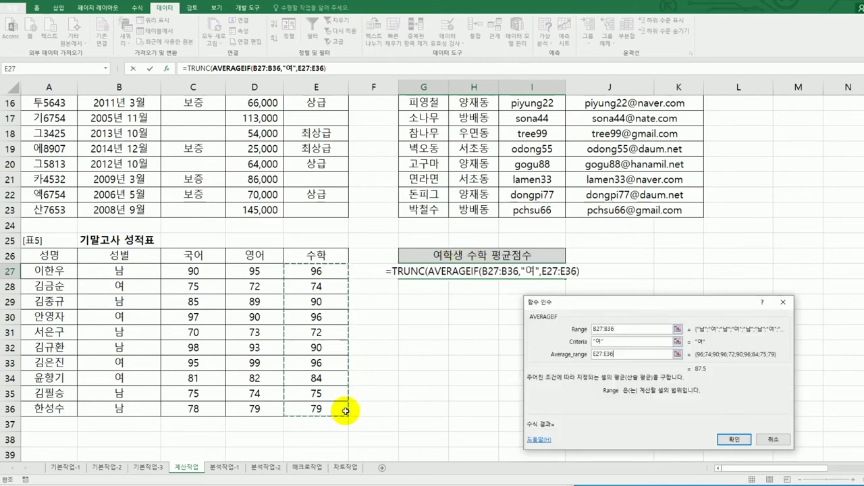
pyautogui.click(729, 439)
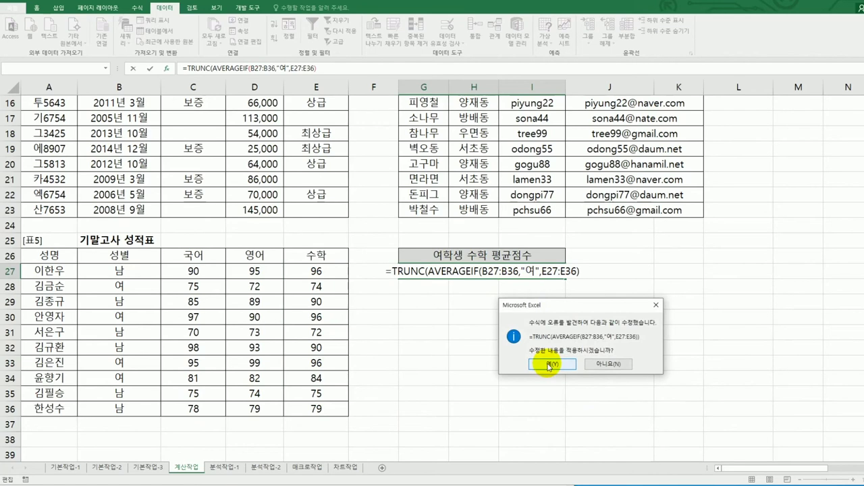
pyautogui.click(548, 365)
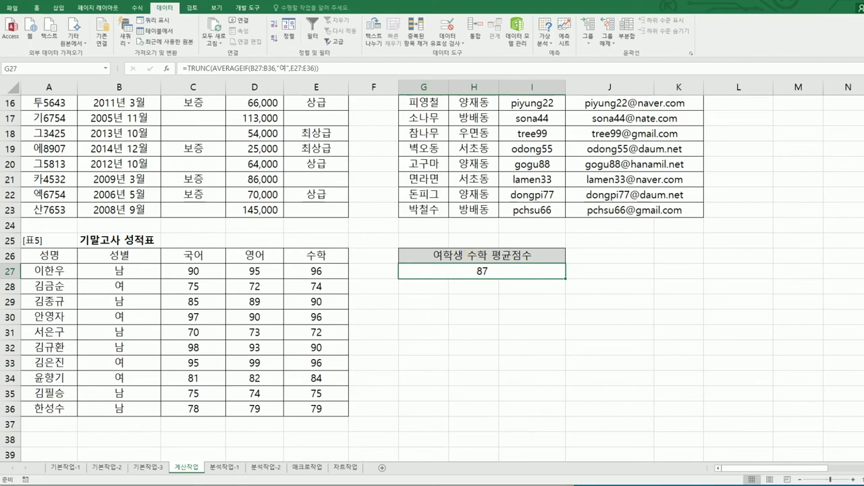
# Check the 표5 requirements in the exam document and append &"점" to the TRUNC formula in G27
pyautogui.hotkey('alt', 'Tab')
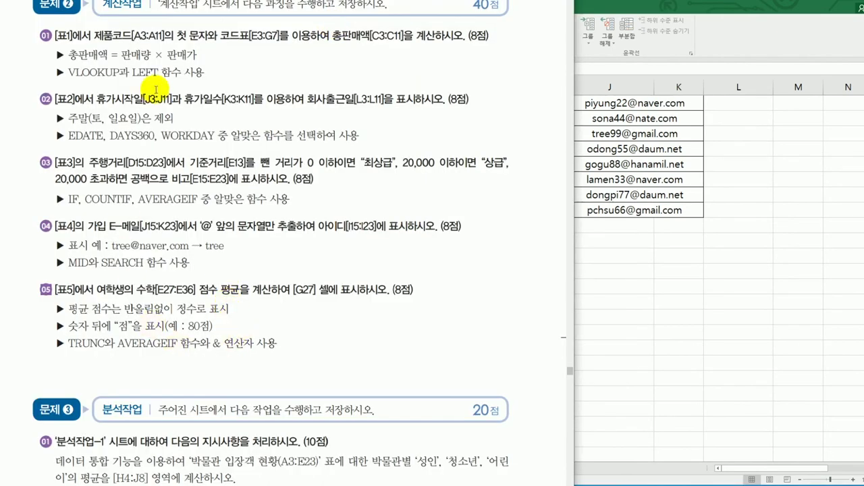
pyautogui.hotkey('alt', 'Tab')
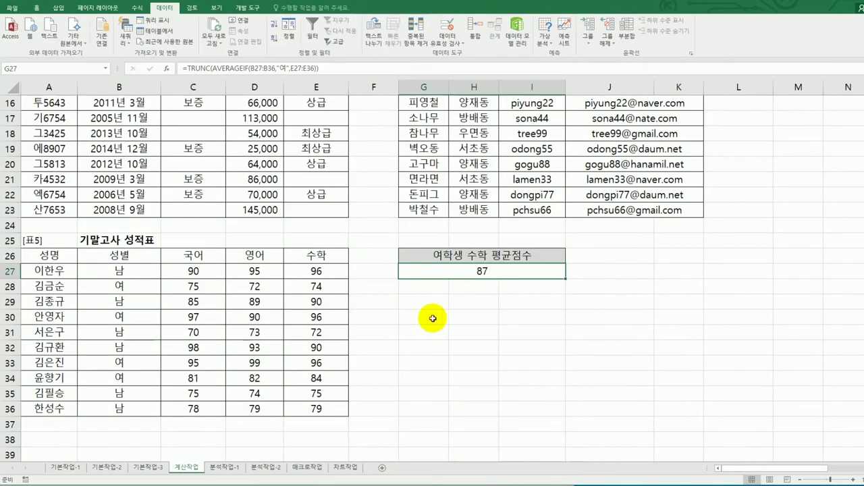
pyautogui.press('F2')
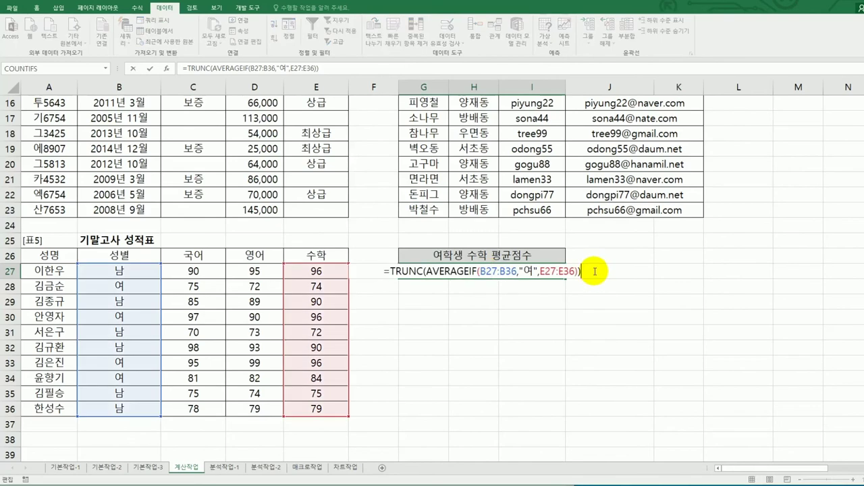
pyautogui.write('&"')
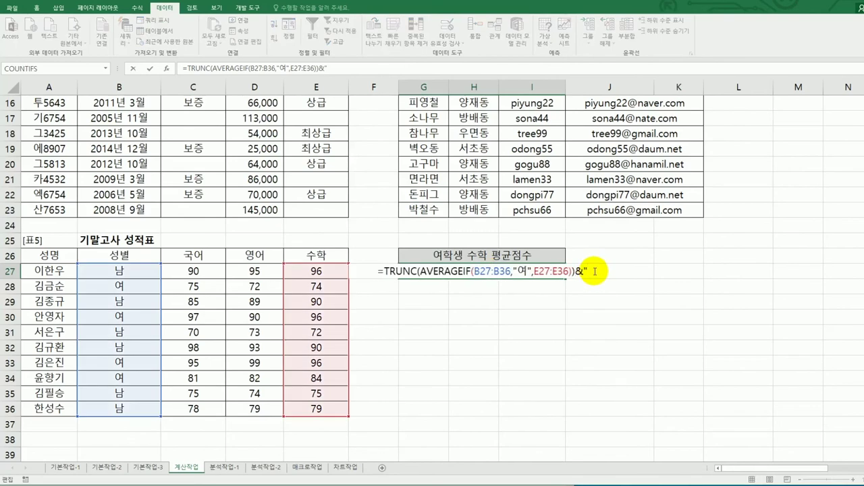
pyautogui.write('점"')
pyautogui.press('Return')
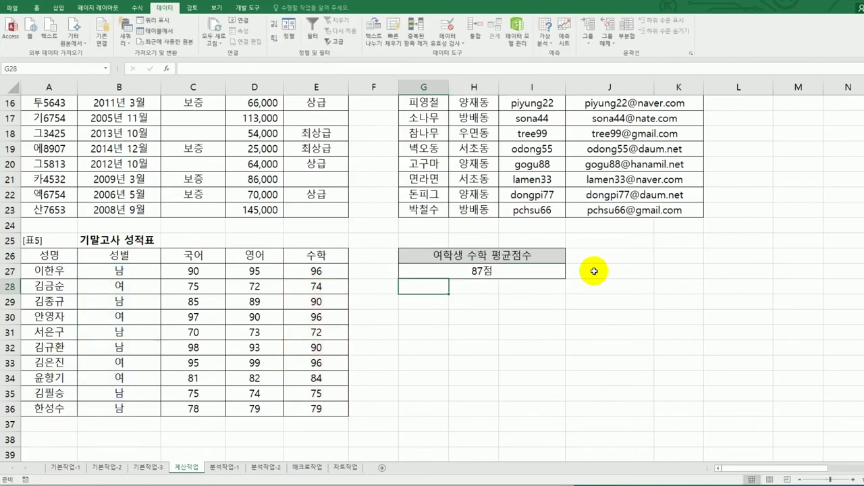
# Read the 분석작업-1 consolidation task in the exam document and open the 분석작업-1 sheet in Excel
pyautogui.hotkey('alt', 'Tab')
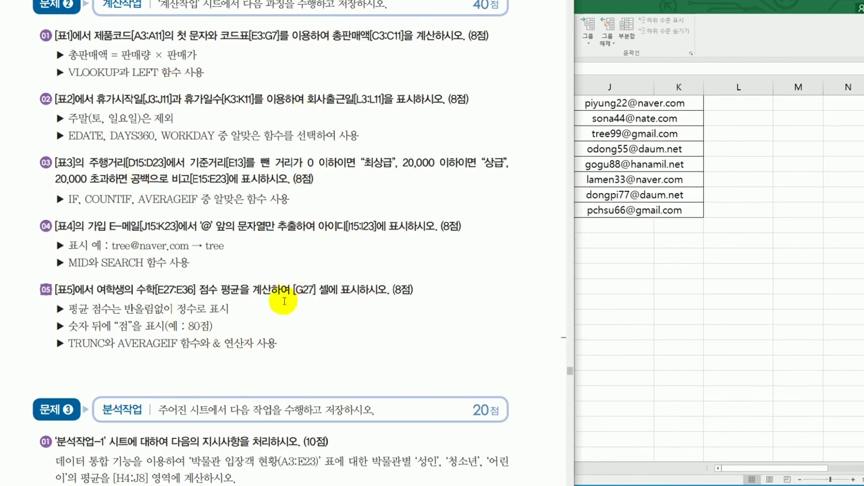
pyautogui.scroll(-5, 287, 295)
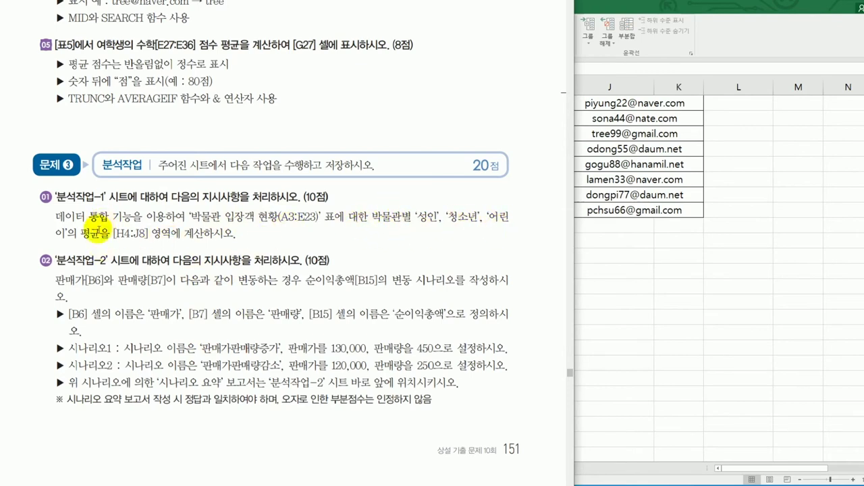
pyautogui.click(647, 343)
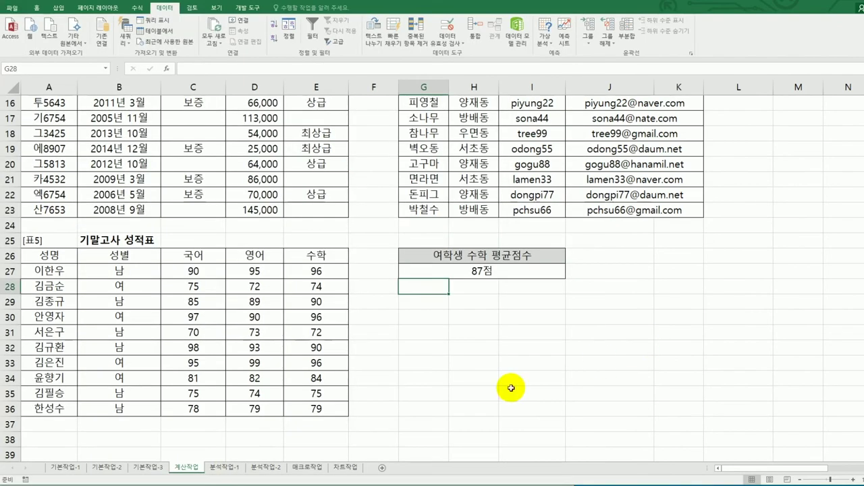
pyautogui.click(223, 467)
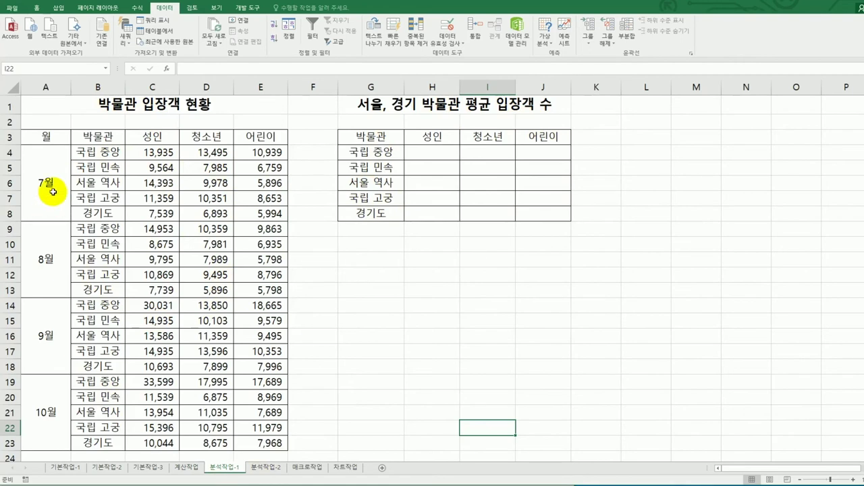
# Examine the month and 박물관 columns of the 박물관 입장객 현황 table against the headings of the average table
pyautogui.click(47, 191)
pyautogui.click(48, 266)
pyautogui.click(48, 342)
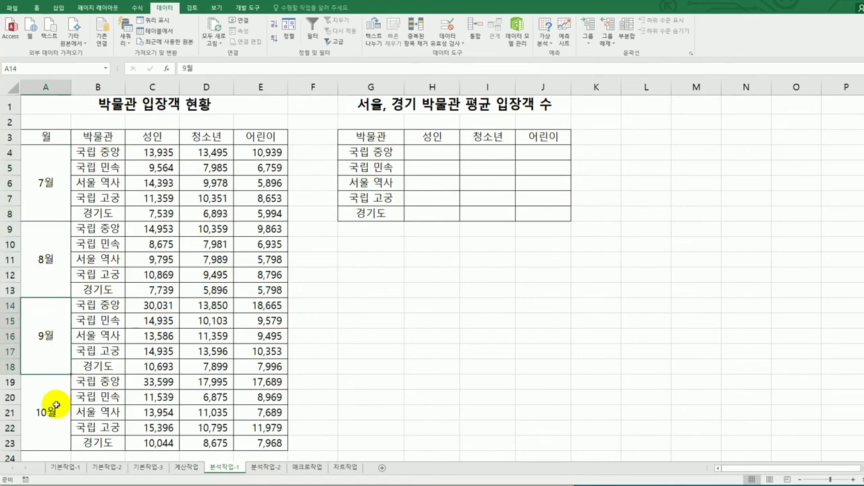
pyautogui.click(368, 138)
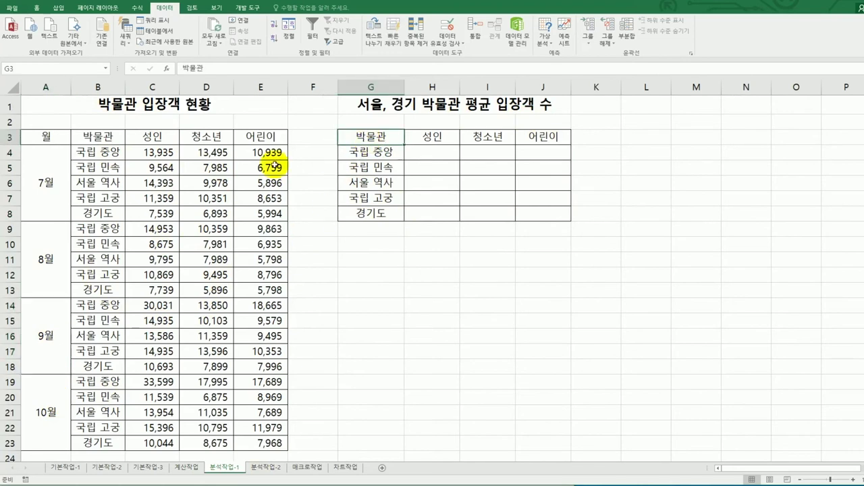
pyautogui.click(118, 154)
pyautogui.moveTo(96, 135); pyautogui.dragTo(98, 305)
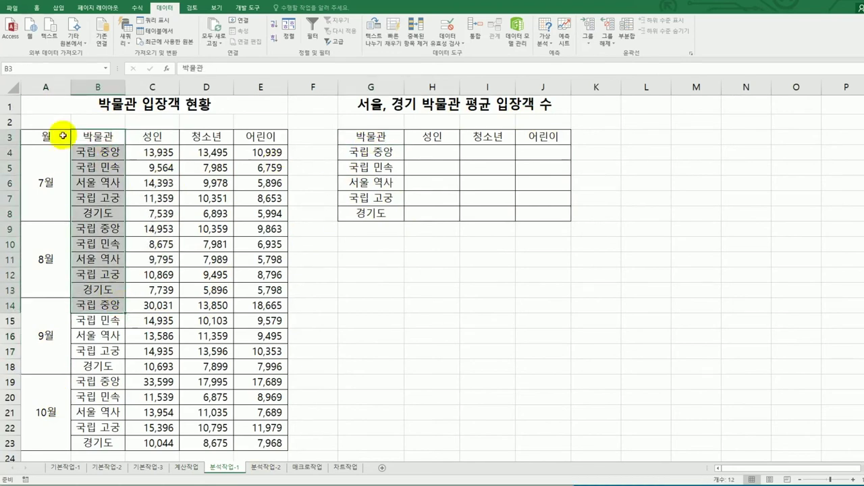
pyautogui.moveTo(40, 139); pyautogui.dragTo(39, 279)
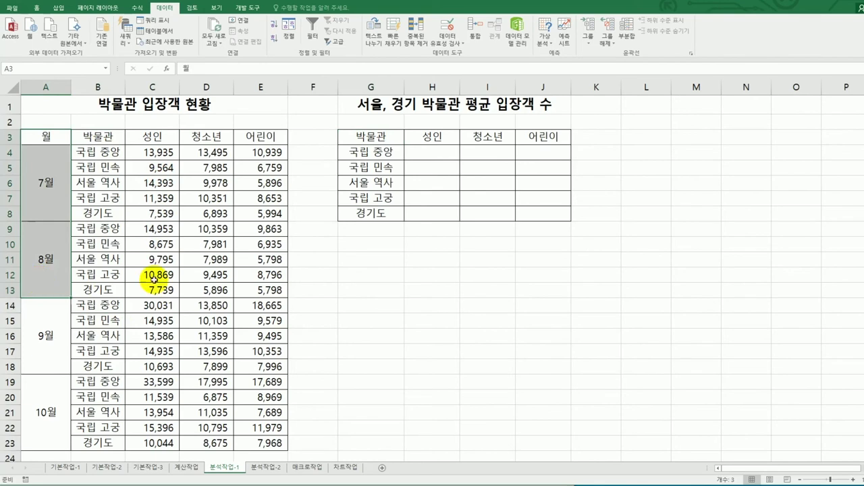
pyautogui.click(382, 312)
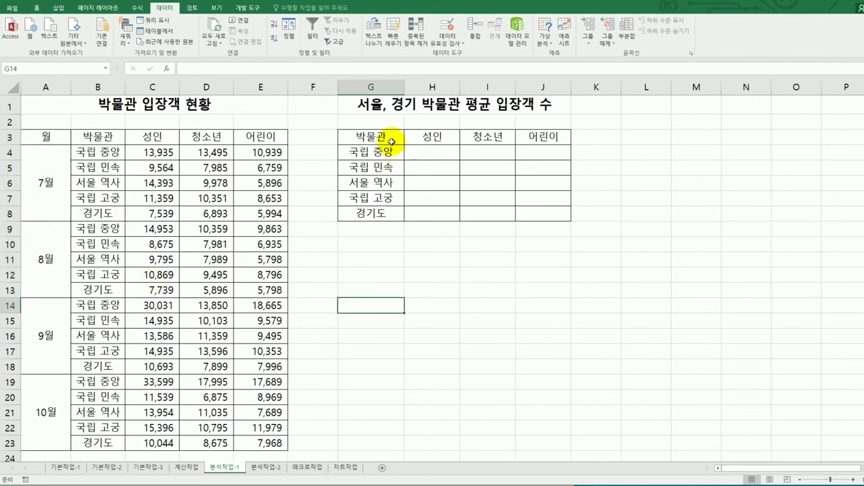
# Start a data consolidation into the average table G3:J8 with 평균 as the function
pyautogui.moveTo(392, 141); pyautogui.dragTo(545, 214)
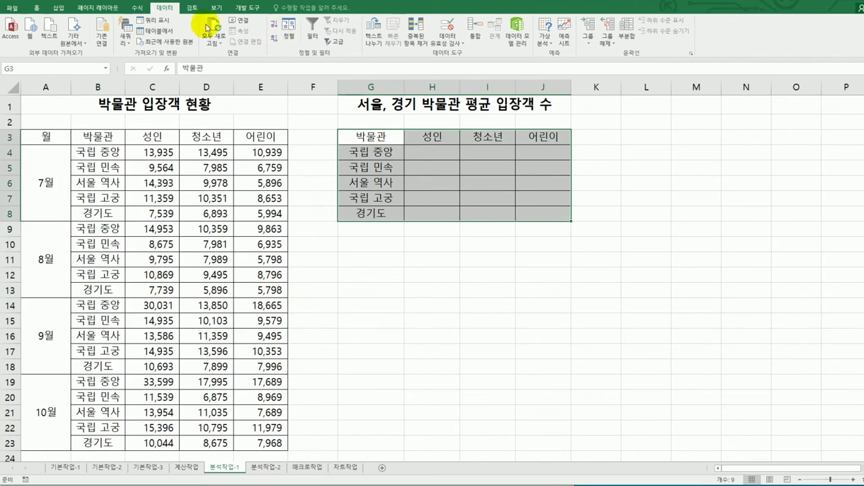
pyautogui.click(478, 39)
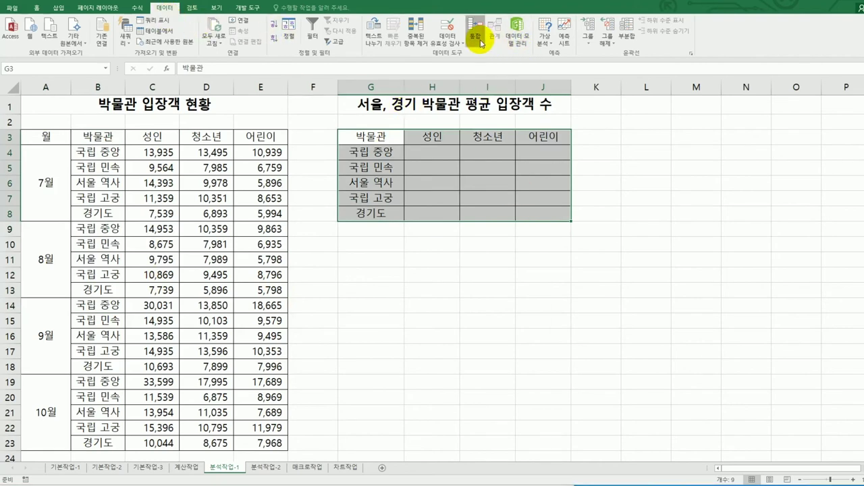
pyautogui.moveTo(677, 309); pyautogui.dragTo(721, 143)
pyautogui.click(668, 160)
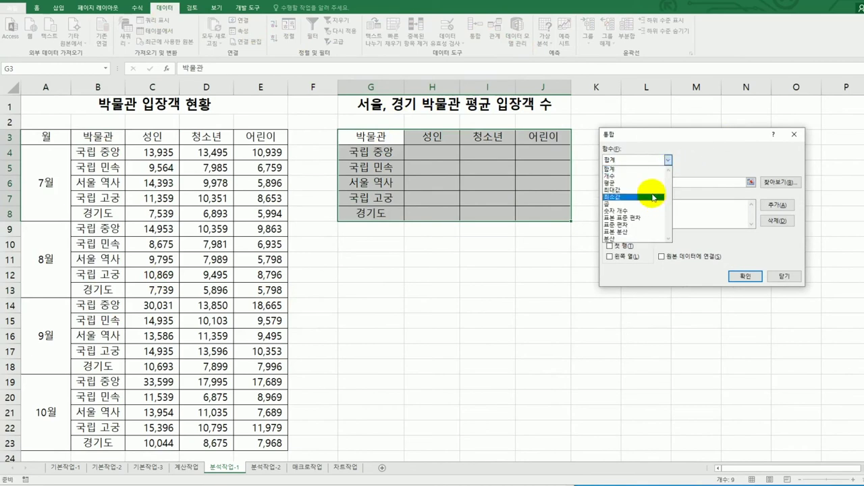
pyautogui.click(653, 183)
pyautogui.click(643, 183)
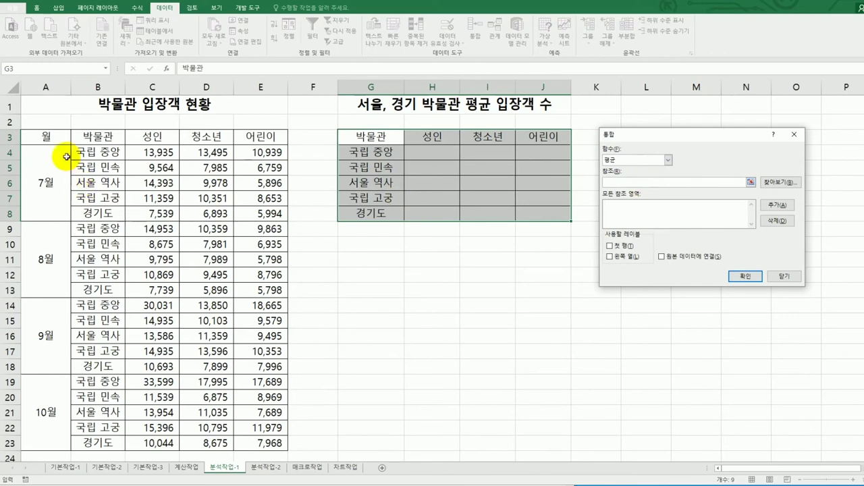
# Add the source range B3:E23, from 박물관 to 어린이, to the consolidation references
pyautogui.moveTo(92, 139); pyautogui.dragTo(257, 439)
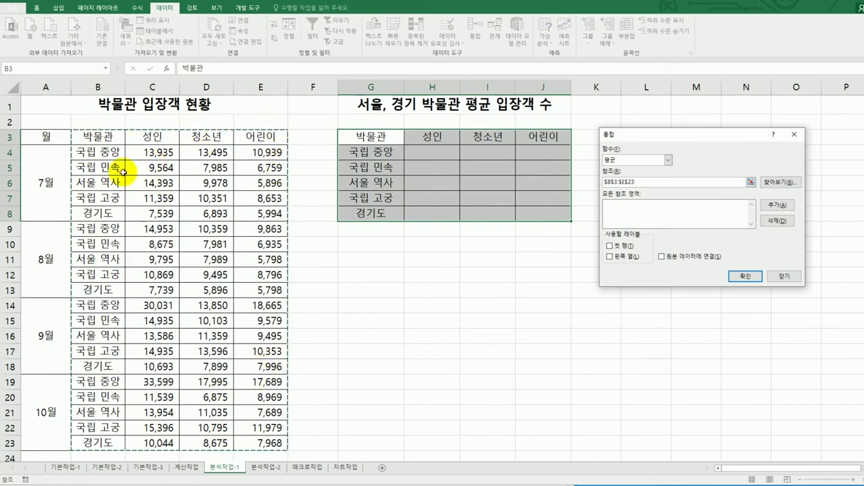
pyautogui.scroll(-1, 220, 403)
pyautogui.scroll(1, 220, 403)
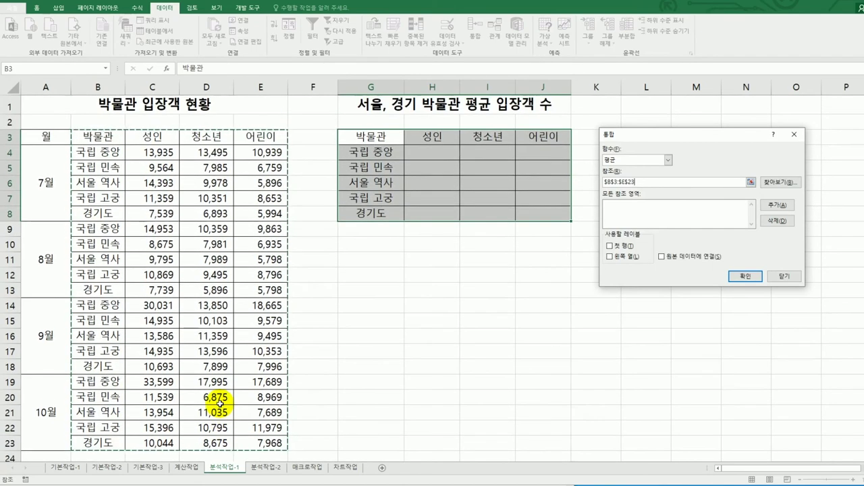
pyautogui.click(781, 209)
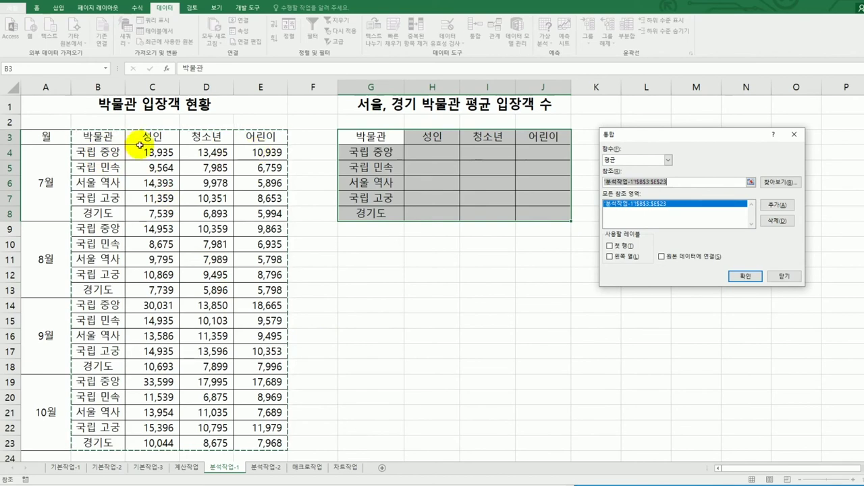
# Use the 첫 행 and 왼쪽 열 labels and run the consolidation
pyautogui.click(611, 246)
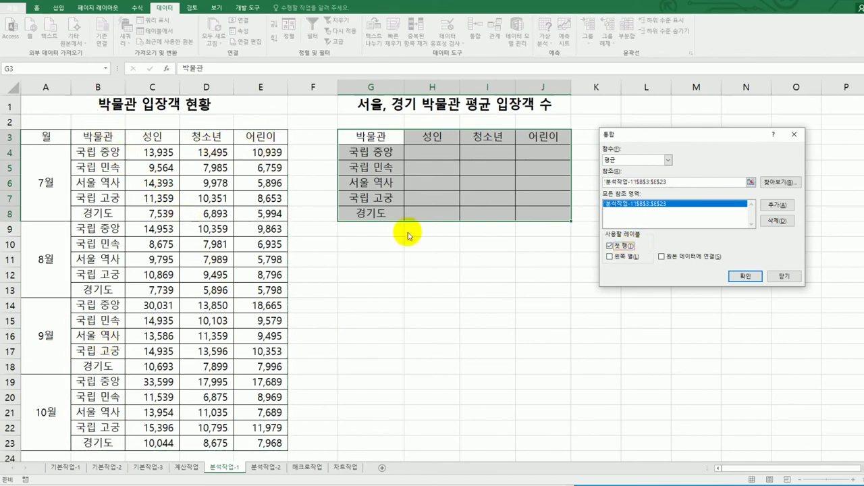
pyautogui.click(625, 262)
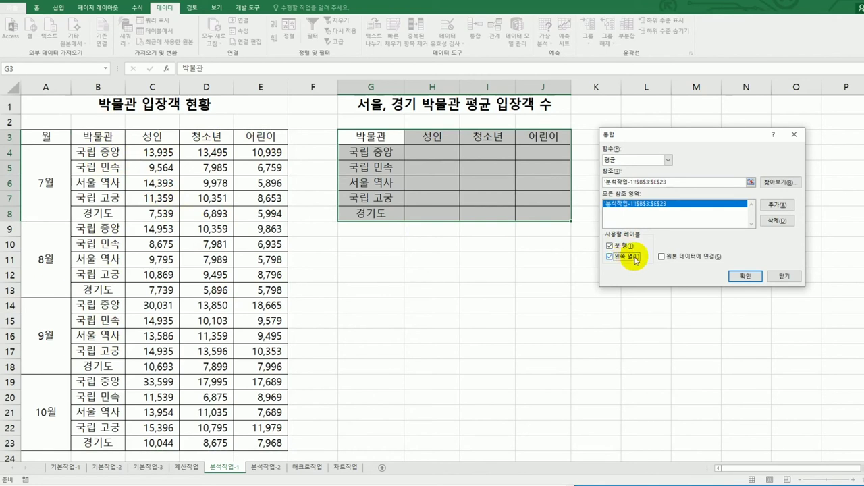
pyautogui.click(754, 277)
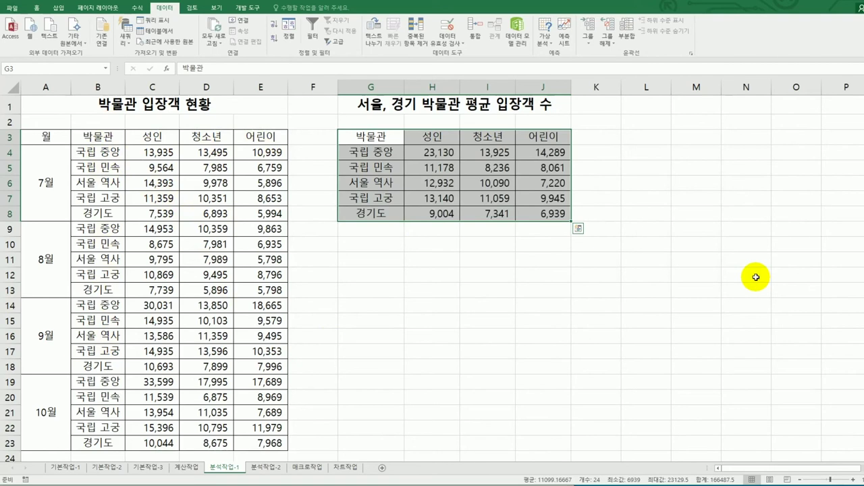
pyautogui.click(756, 277)
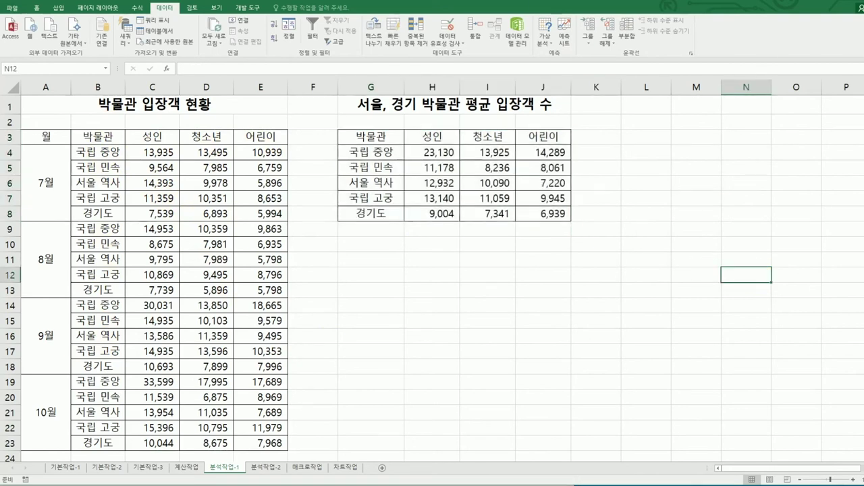
# Read the 분석작업-2 scenario task in the exam document and open the 분석작업-2 sheet in Excel
pyautogui.hotkey('alt', 'Tab')
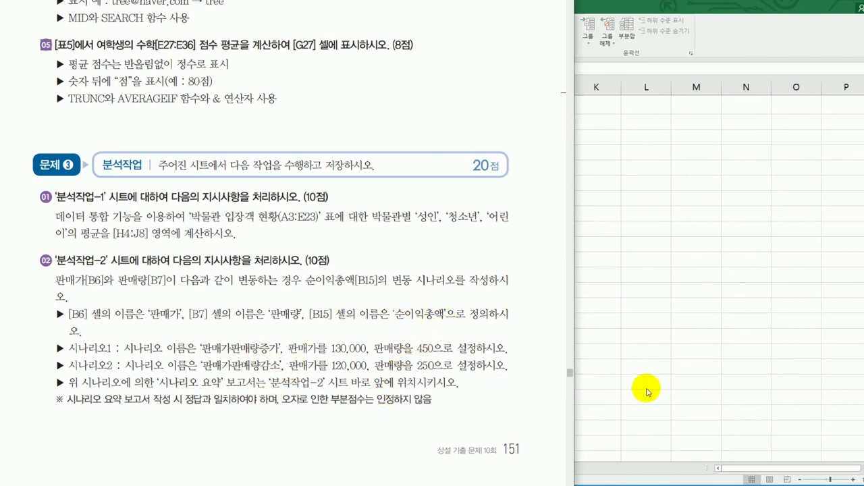
pyautogui.hotkey('alt', 'Tab')
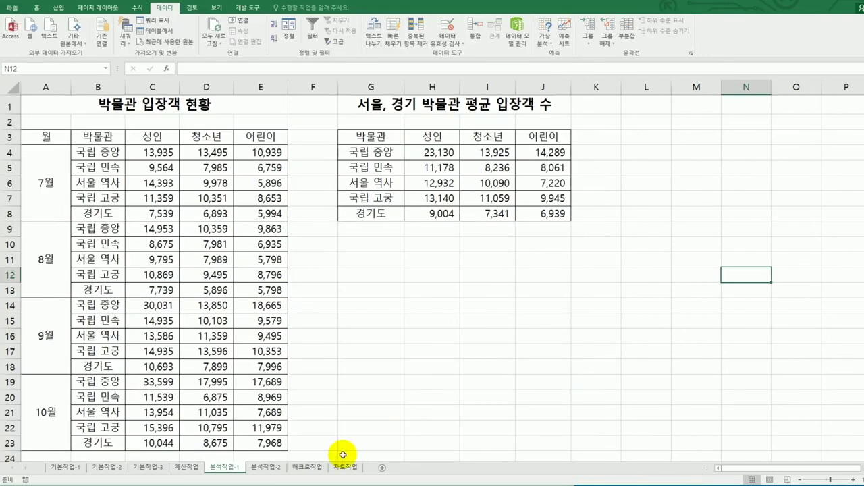
pyautogui.click(265, 475)
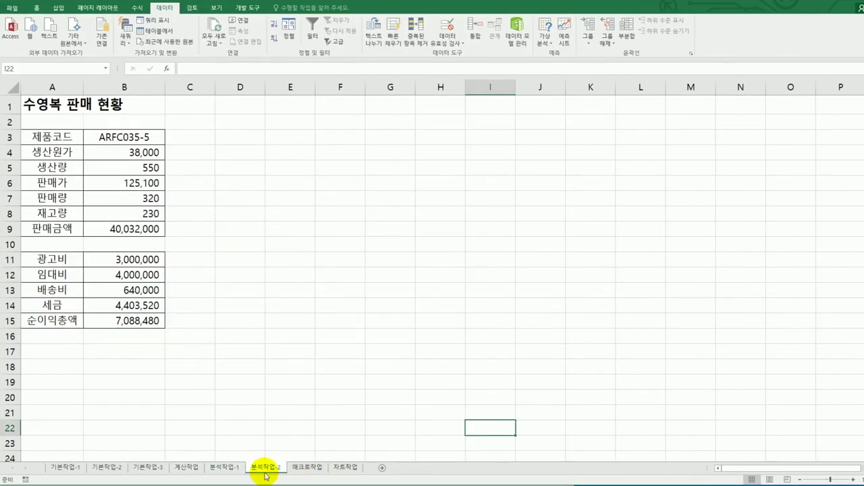
pyautogui.click(393, 378)
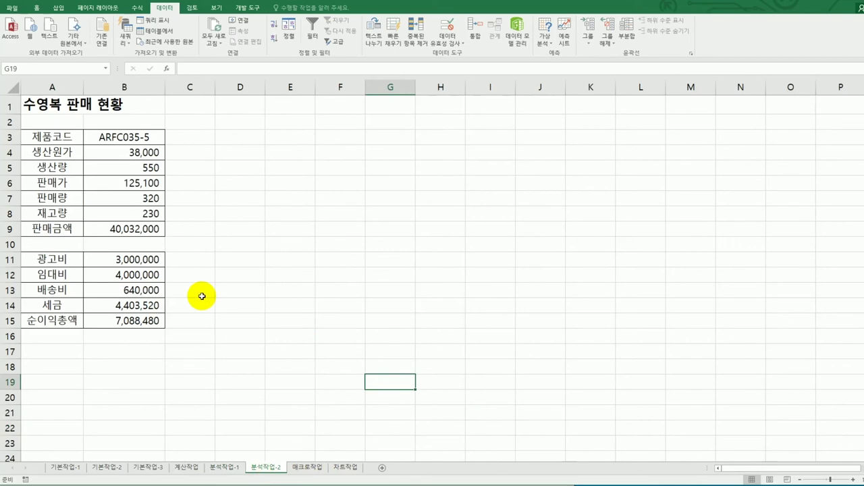
# Name cell B6 판매가 and cell B7 판매량
pyautogui.click(131, 183)
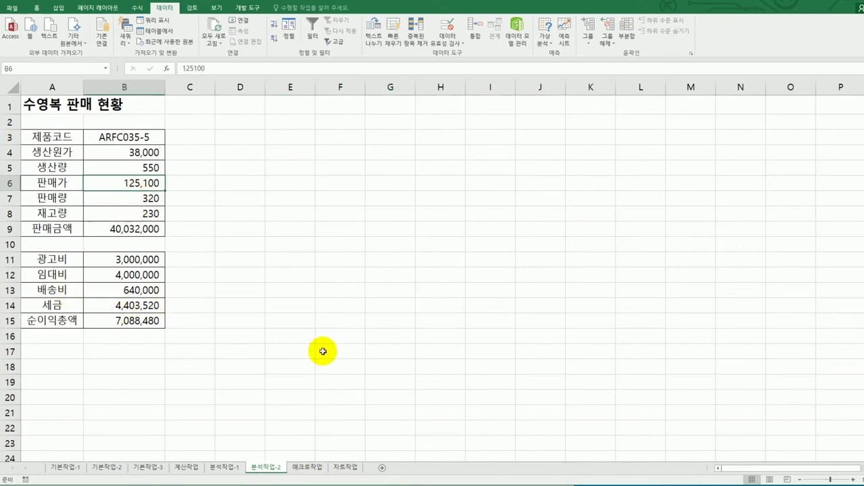
pyautogui.click(39, 72)
pyautogui.write('판매가')
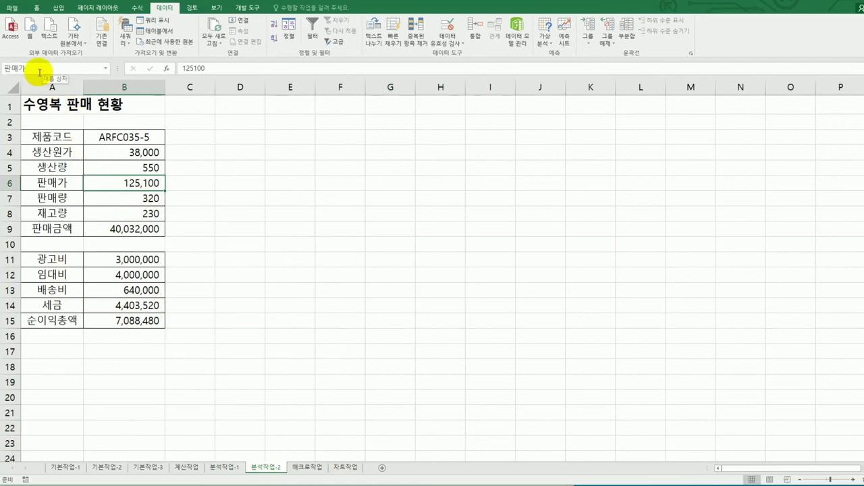
pyautogui.click(149, 198)
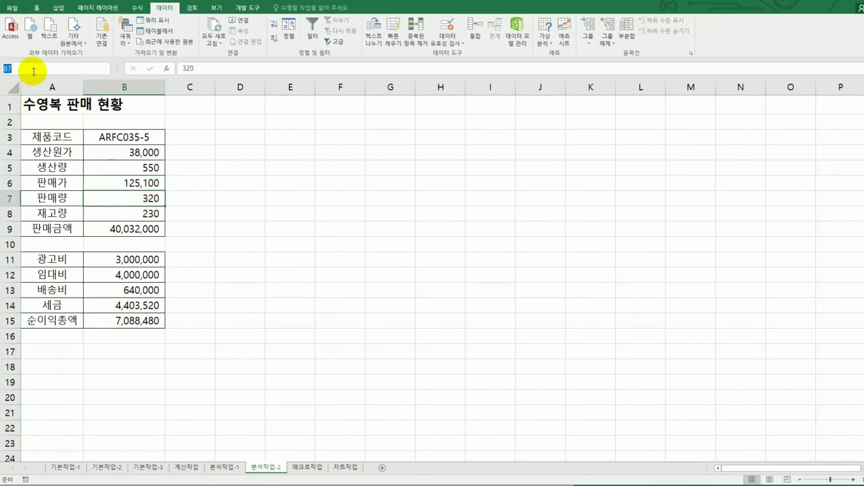
pyautogui.write('판매량')
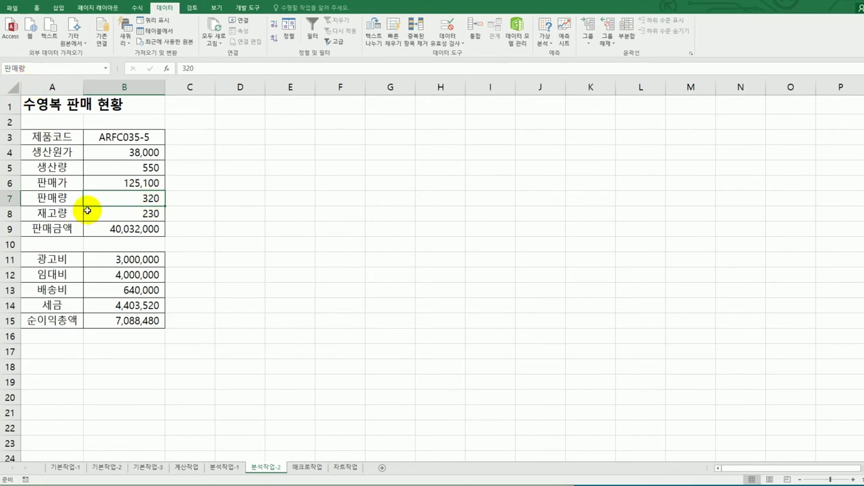
# Name cell B15 순이익총액
pyautogui.click(130, 320)
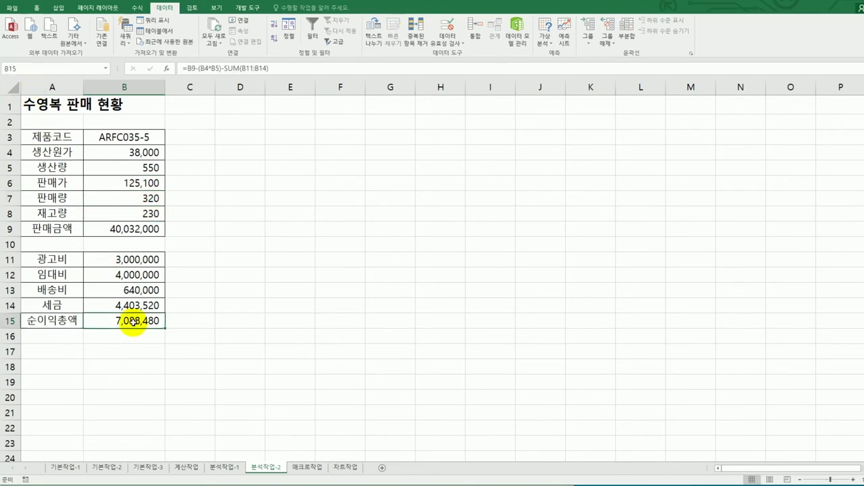
pyautogui.click(49, 67)
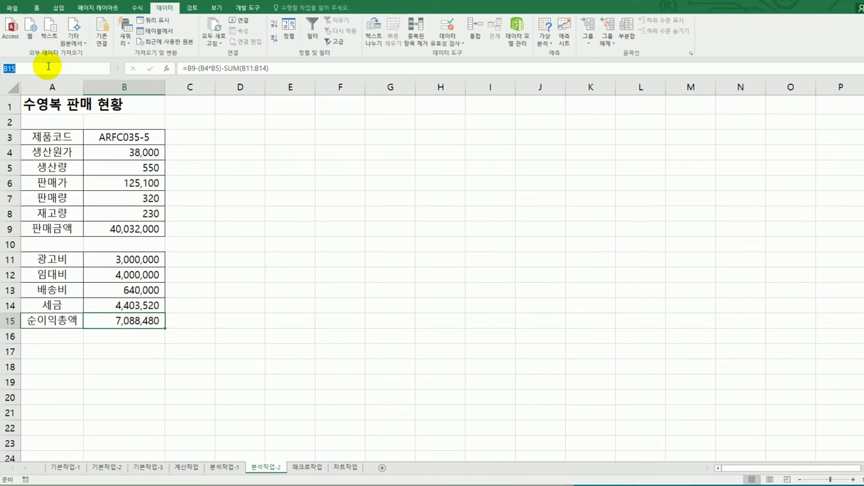
pyautogui.write('순이익총ㅇ액')
pyautogui.press('Return')
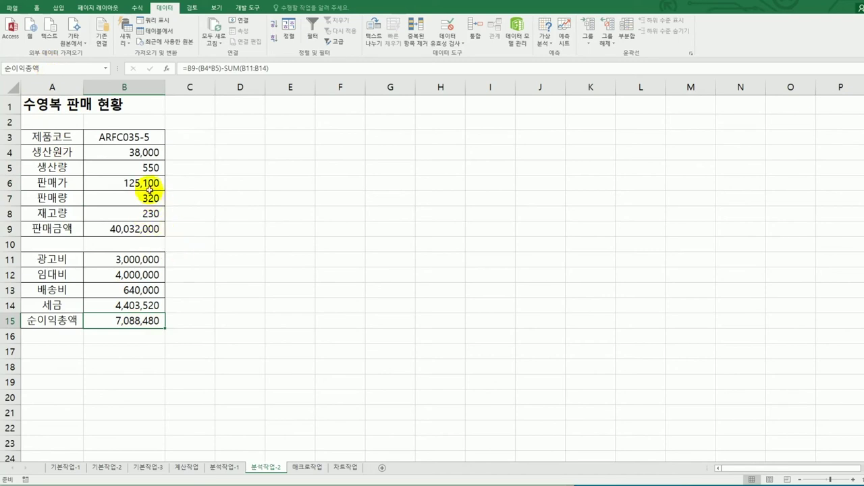
# Start a new scenario with B6:B7 as the changing cells and clear its description
pyautogui.moveTo(146, 185); pyautogui.dragTo(145, 198)
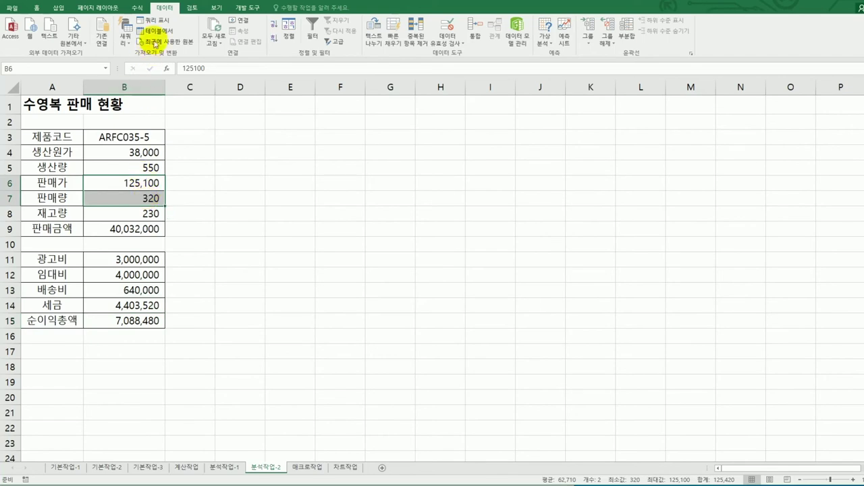
pyautogui.click(544, 37)
pyautogui.click(558, 54)
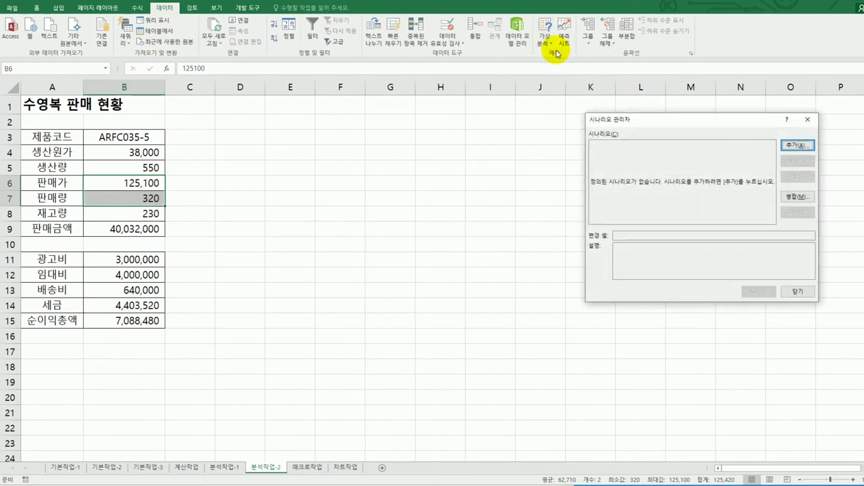
pyautogui.click(794, 146)
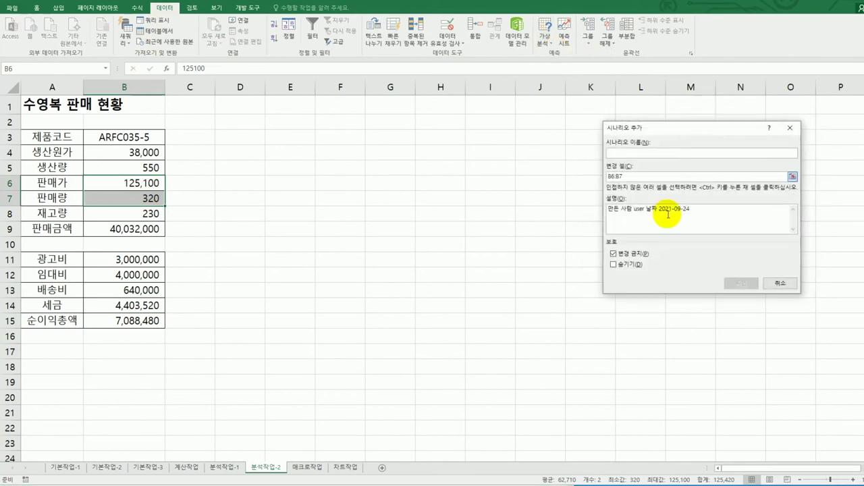
pyautogui.moveTo(716, 212); pyautogui.dragTo(575, 213)
pyautogui.press('Delete')
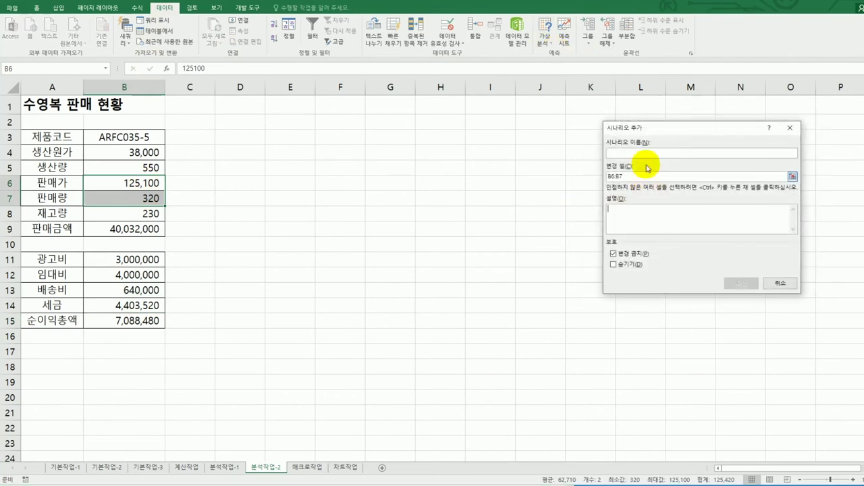
# Name the scenario 판매가판매량증가 and set 판매가 to 130000 and 판매량 to 450
pyautogui.click(644, 156)
pyautogui.write('ㅍ')
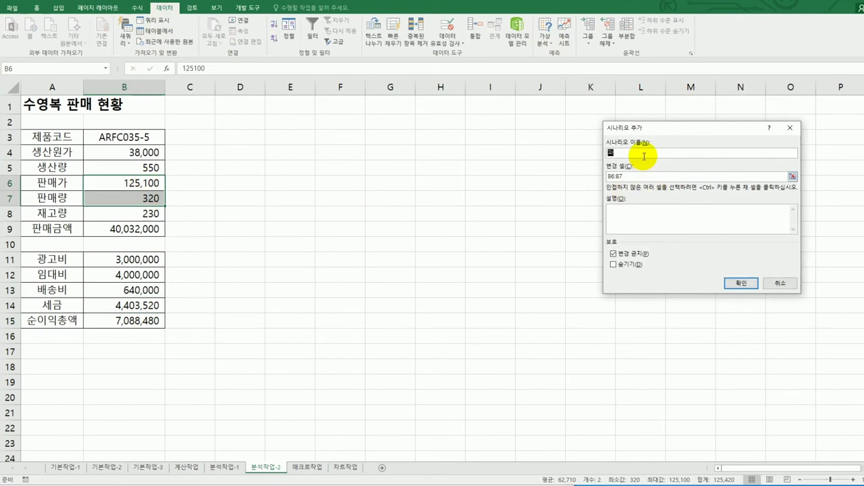
pyautogui.write('매가량')
pyautogui.write('매량증가')
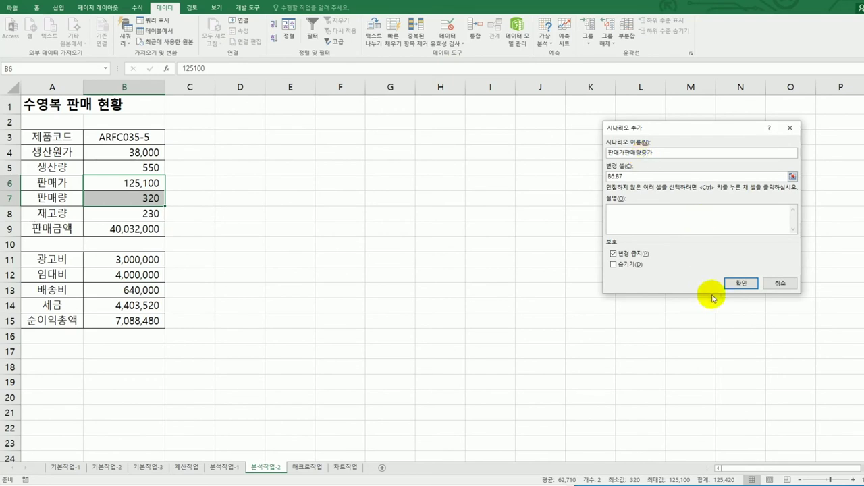
pyautogui.click(743, 283)
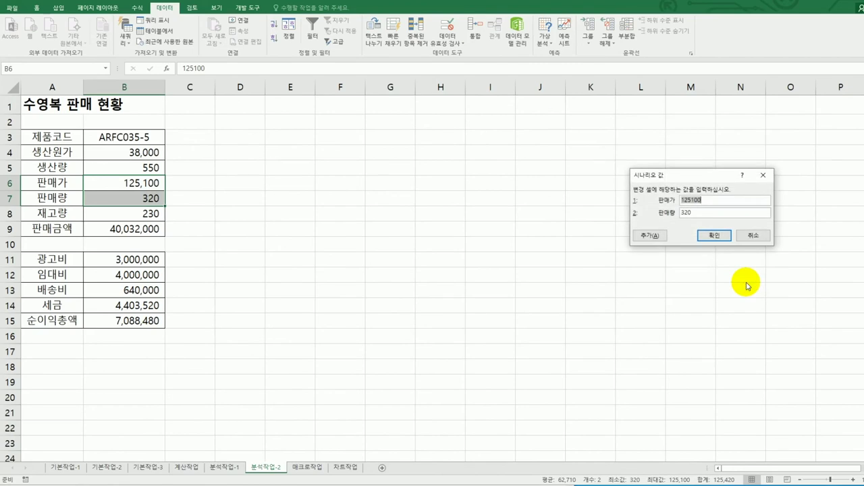
pyautogui.write('1')
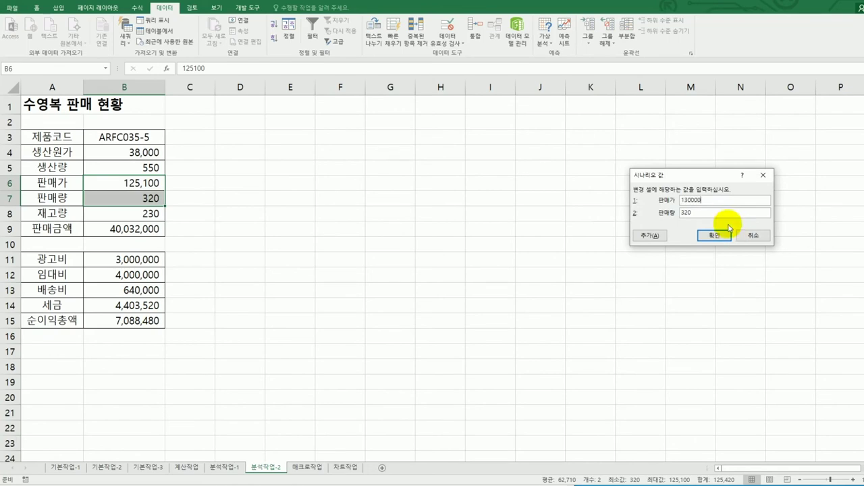
pyautogui.doubleClick(698, 213)
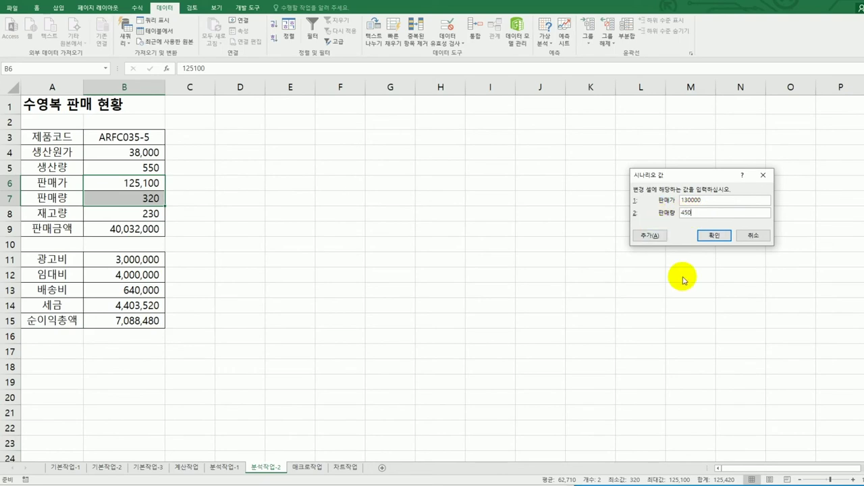
# Add a second scenario for B6:B7 named 판매가판매량감소 with an empty description
pyautogui.click(658, 235)
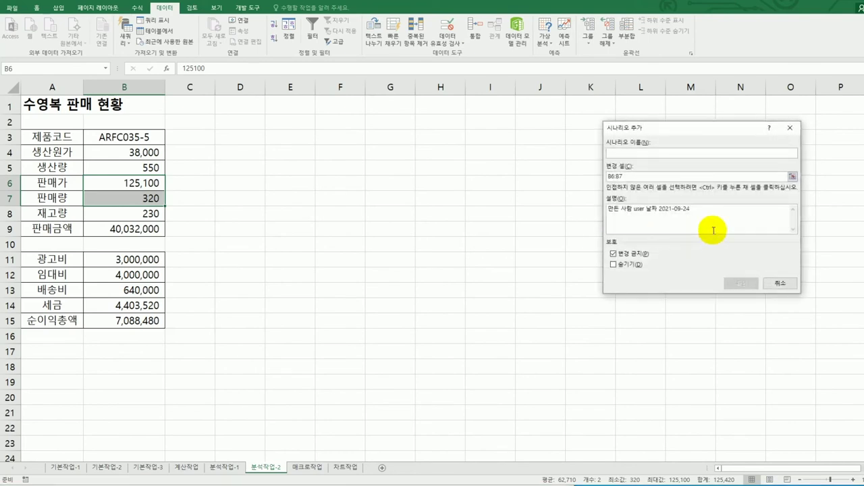
pyautogui.moveTo(714, 232); pyautogui.dragTo(581, 210)
pyautogui.press('Delete')
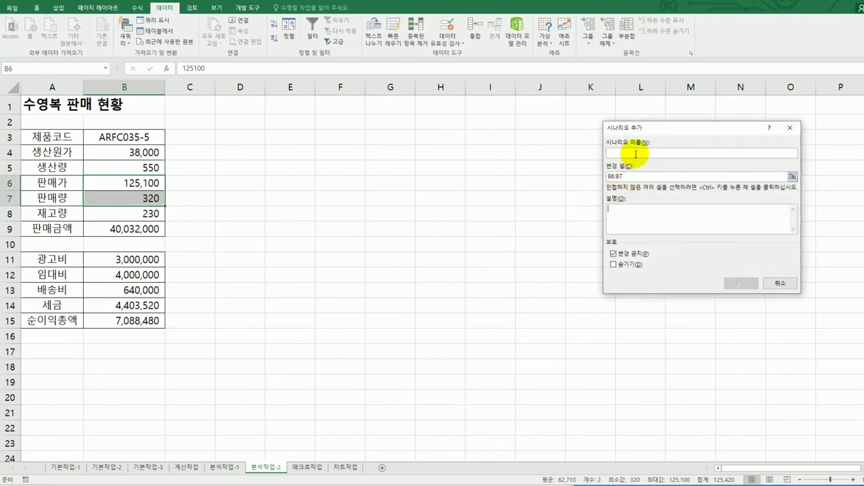
pyautogui.click(635, 154)
pyautogui.write('ㅍ')
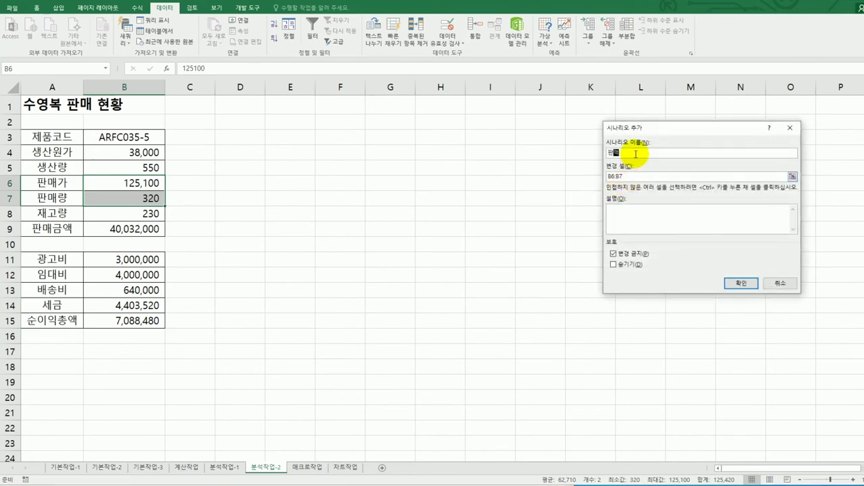
pyautogui.write('매가판매량ㅅ')
pyautogui.click(740, 283)
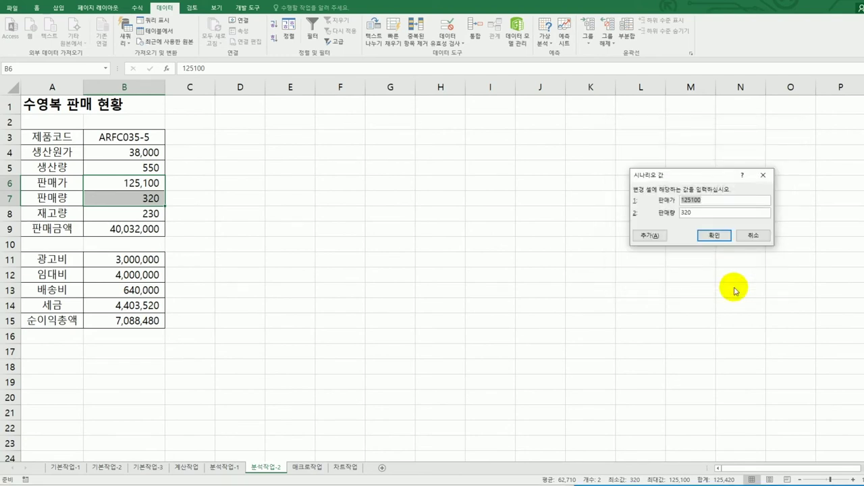
# Set the second scenario's 판매가 to 120000 and 판매량 to 250 and save it
pyautogui.write('12')
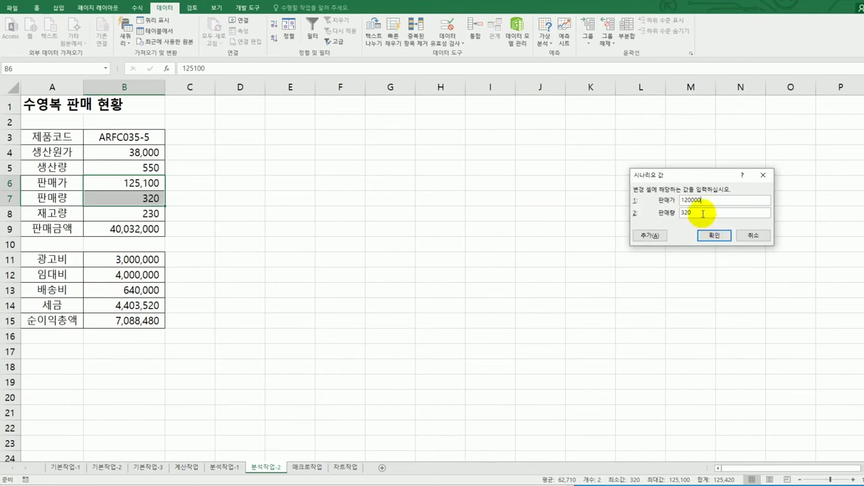
pyautogui.press('Tab')
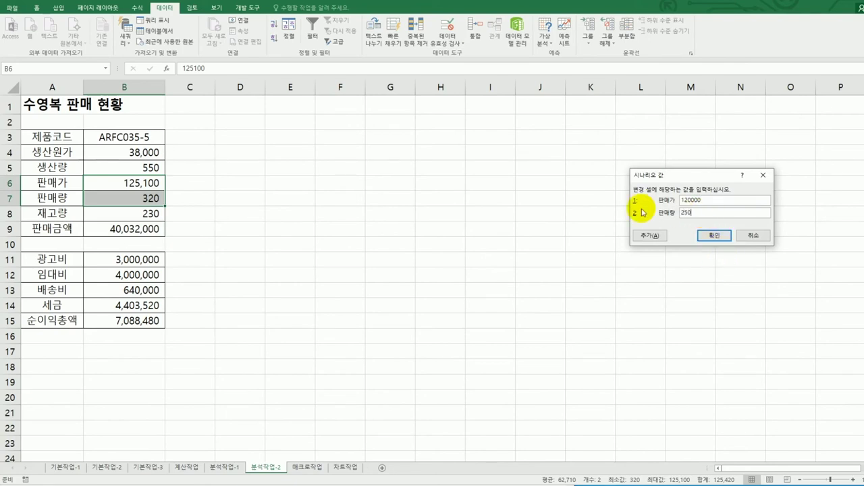
pyautogui.write('250')
pyautogui.click(716, 236)
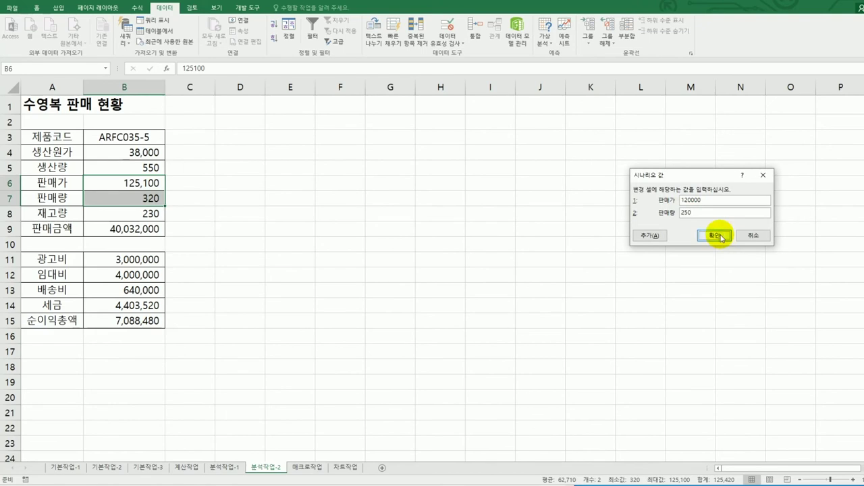
# Create a 시나리오 요약 report with B15 as the result cell and check its sheet position relative to 분석작업-2
pyautogui.click(748, 213)
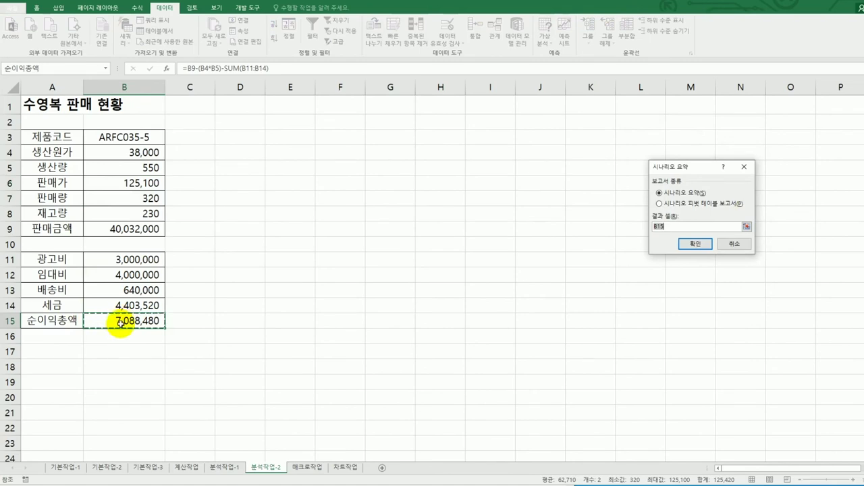
pyautogui.click(685, 244)
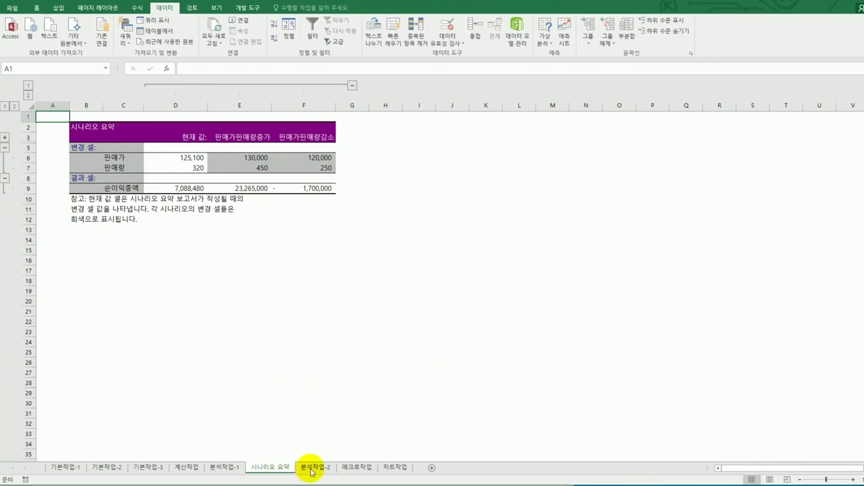
pyautogui.click(311, 470)
pyautogui.click(272, 470)
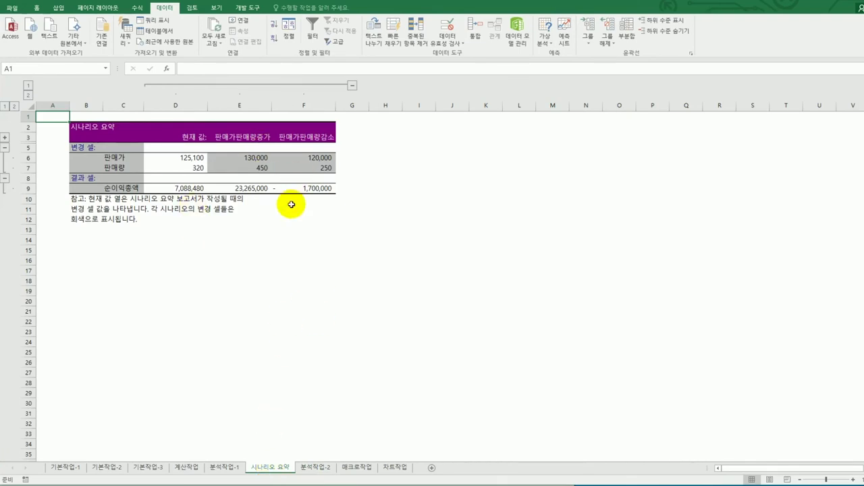
# Read the macro task in the exam document and open the 매크로작업 sheet in Excel
pyautogui.hotkey('alt', 'Tab')
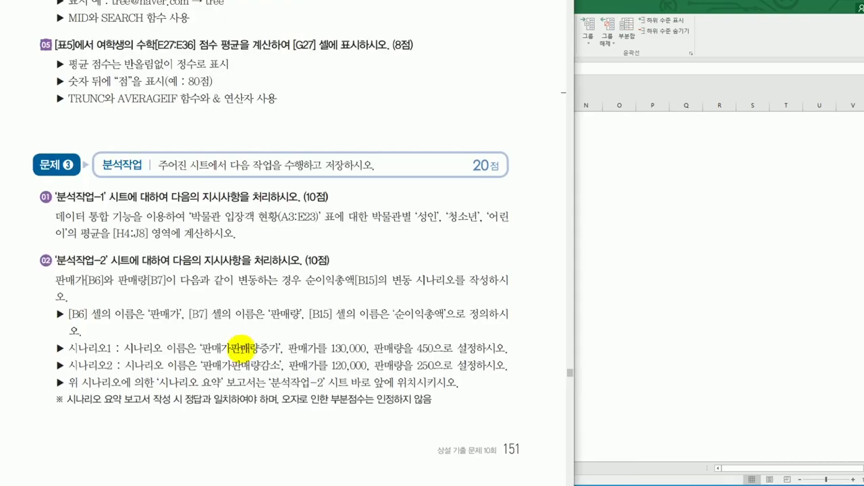
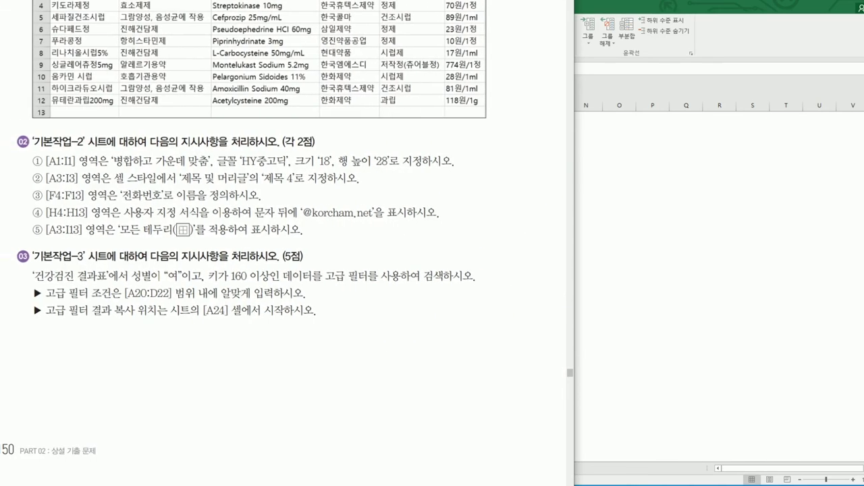
pyautogui.scroll(-5, 284, 281)
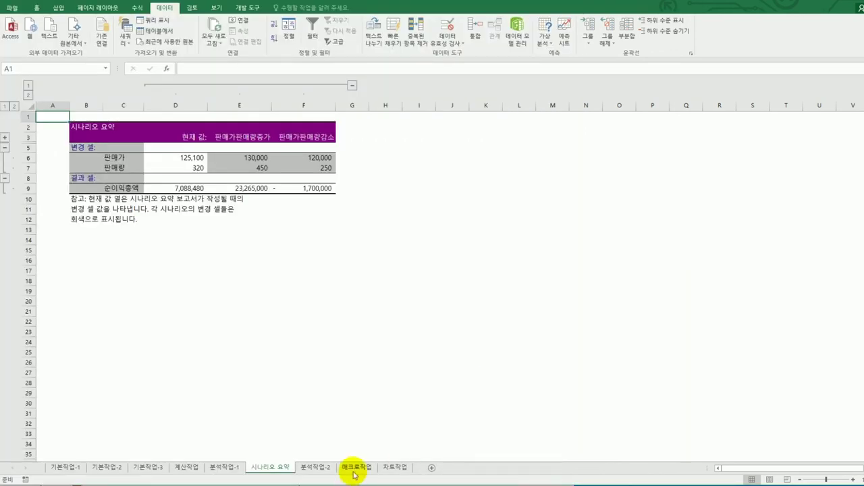
pyautogui.click(354, 468)
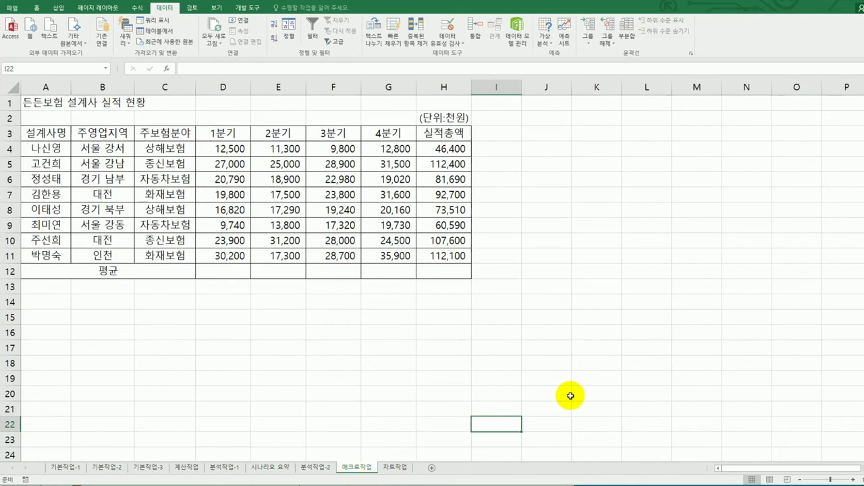
# From an empty cell outside the table, start recording a macro named 평균 in the current workbook
pyautogui.click(559, 320)
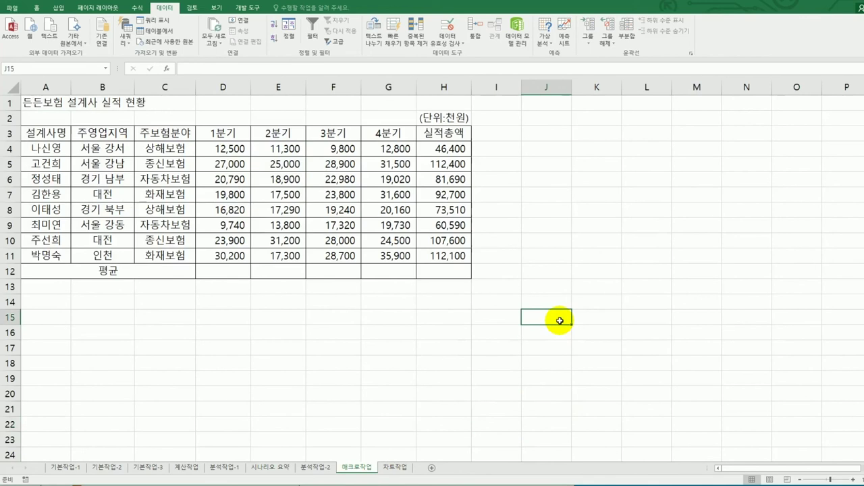
pyautogui.click(613, 181)
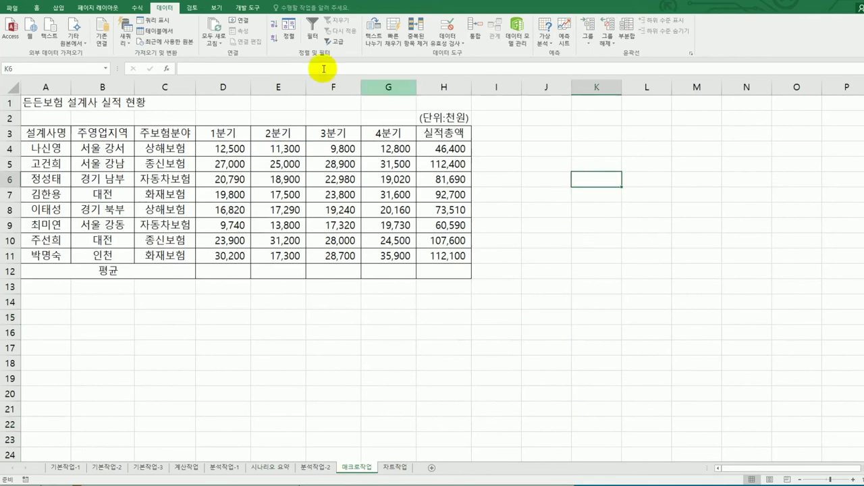
pyautogui.click(248, 8)
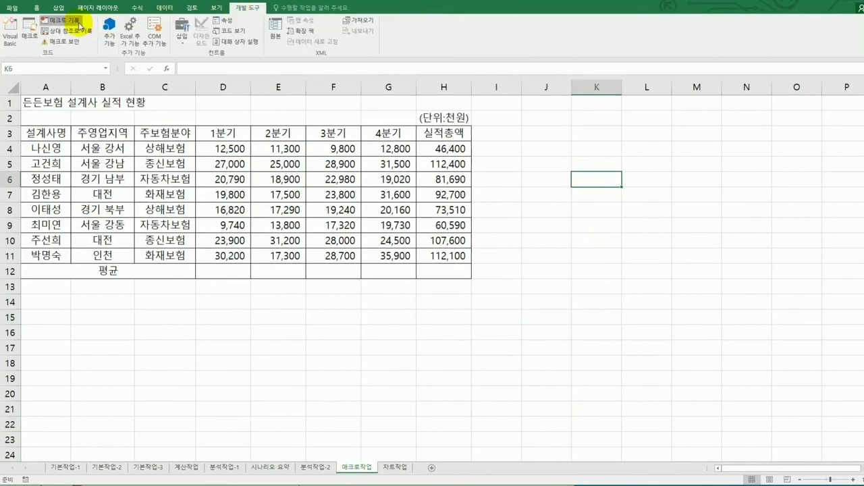
pyautogui.click(64, 20)
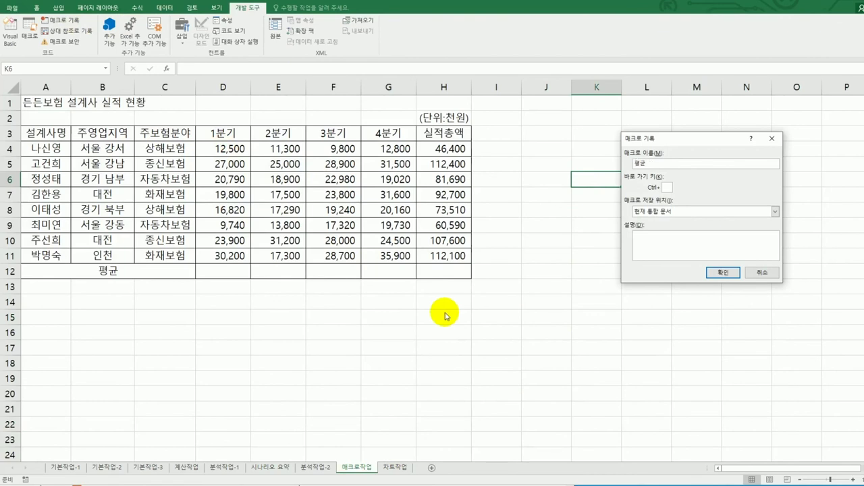
pyautogui.click(723, 272)
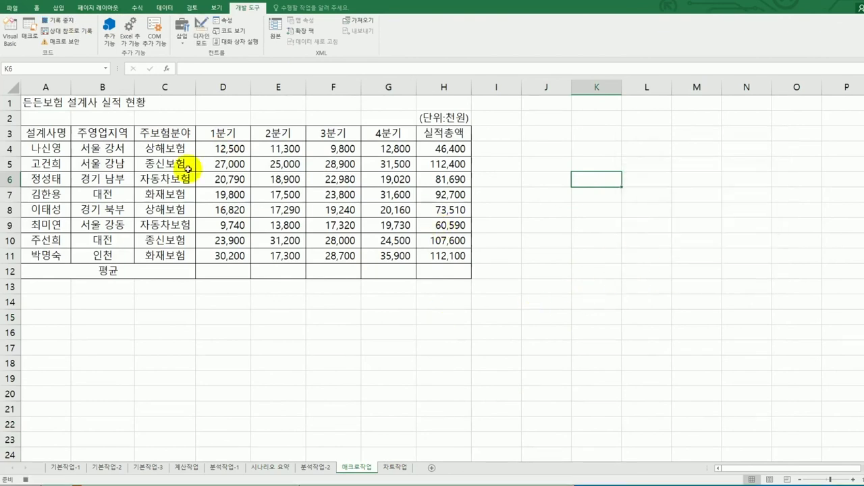
# Try filling row 12 with automatic sums for the range D4:H12, and clear D12:H12 again
pyautogui.moveTo(228, 148); pyautogui.dragTo(441, 270)
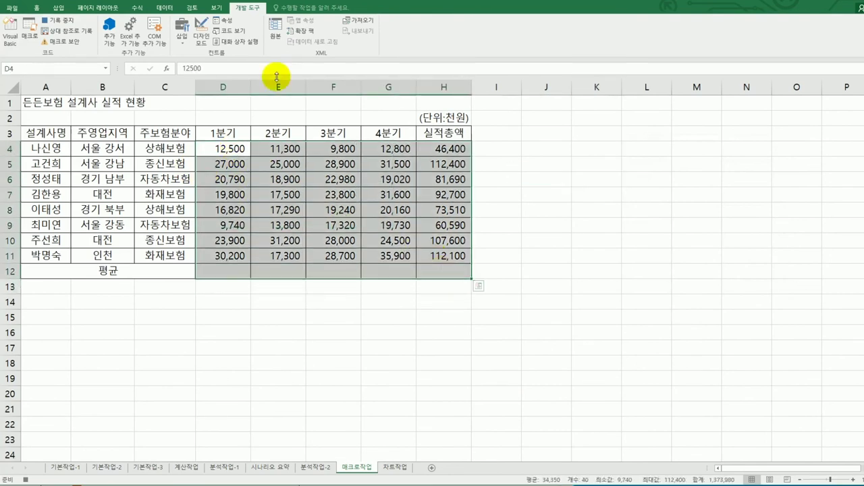
pyautogui.hotkey('alt', 'Tab')
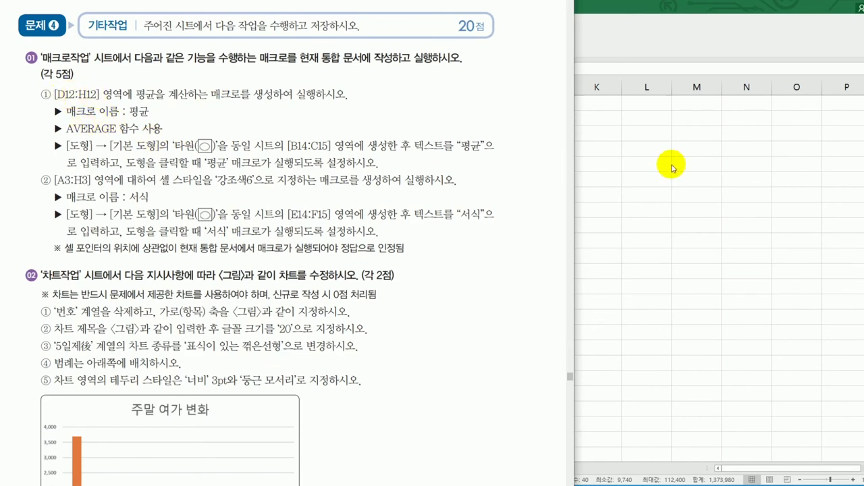
pyautogui.hotkey('alt', 'Tab')
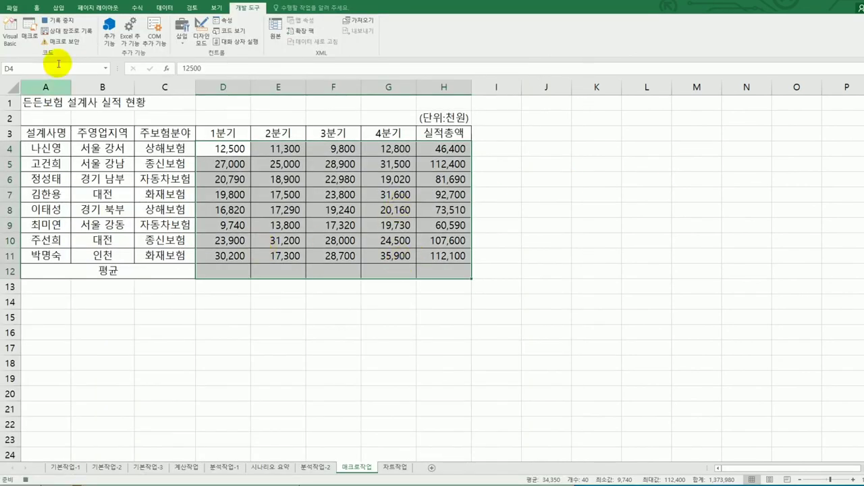
pyautogui.click(137, 7)
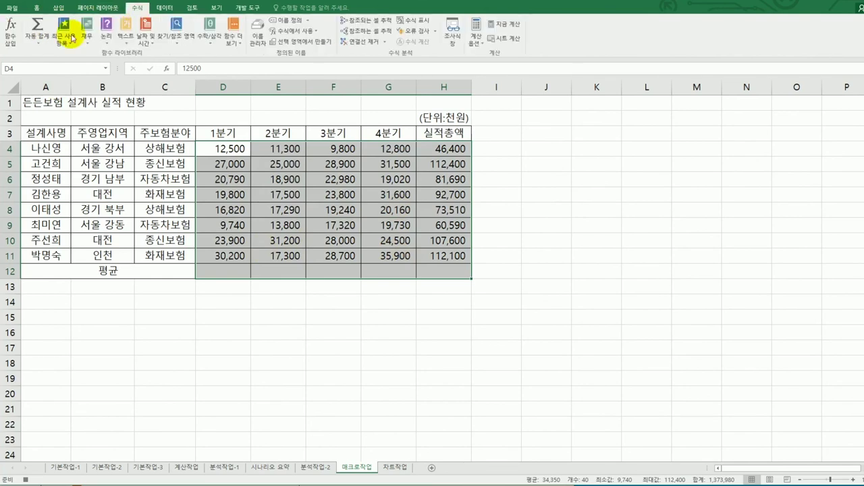
pyautogui.click(37, 27)
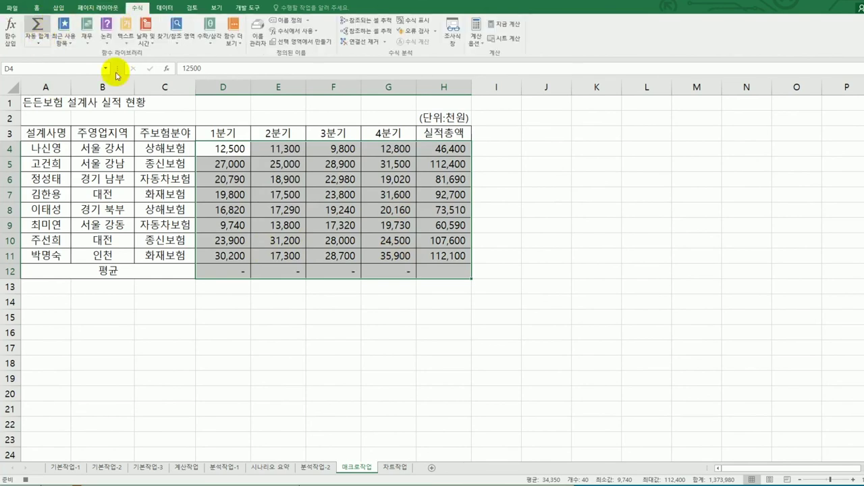
pyautogui.click(444, 271)
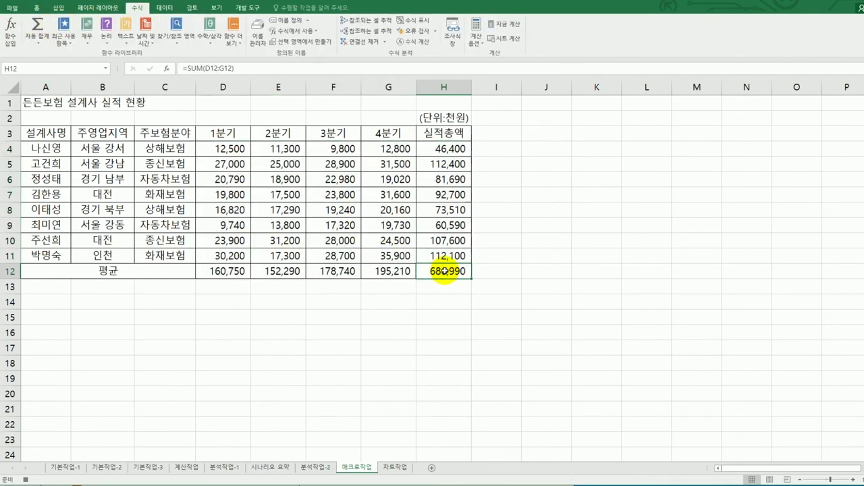
pyautogui.moveTo(228, 271); pyautogui.dragTo(424, 269)
pyautogui.press('Delete')
# Fill D12:H12 with automatic averages for the range D4:H12 and stop the macro recording
pyautogui.moveTo(230, 150); pyautogui.dragTo(426, 270)
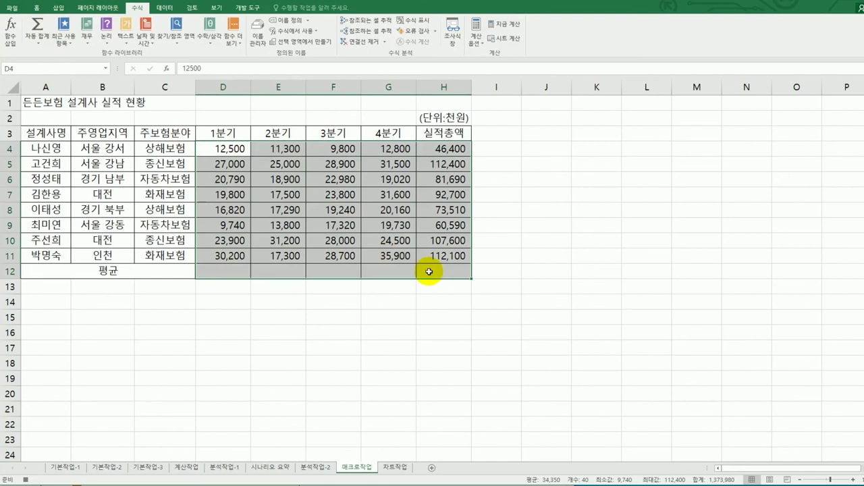
pyautogui.click(39, 44)
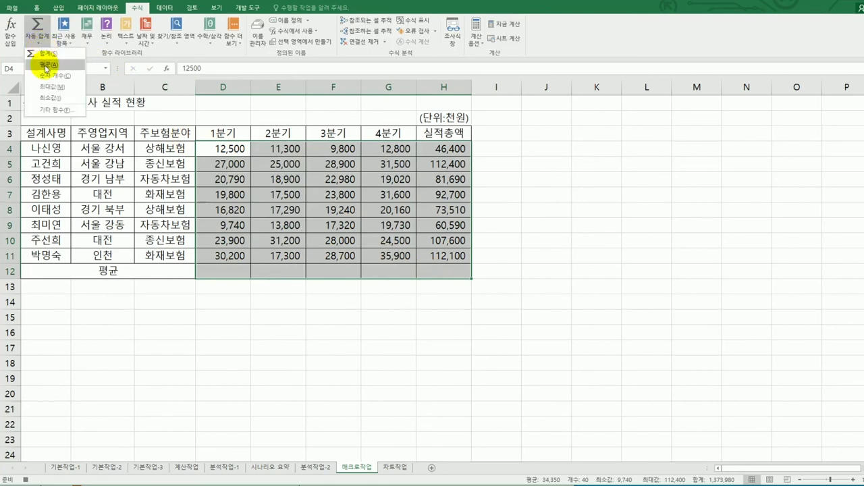
pyautogui.click(49, 64)
pyautogui.click(451, 271)
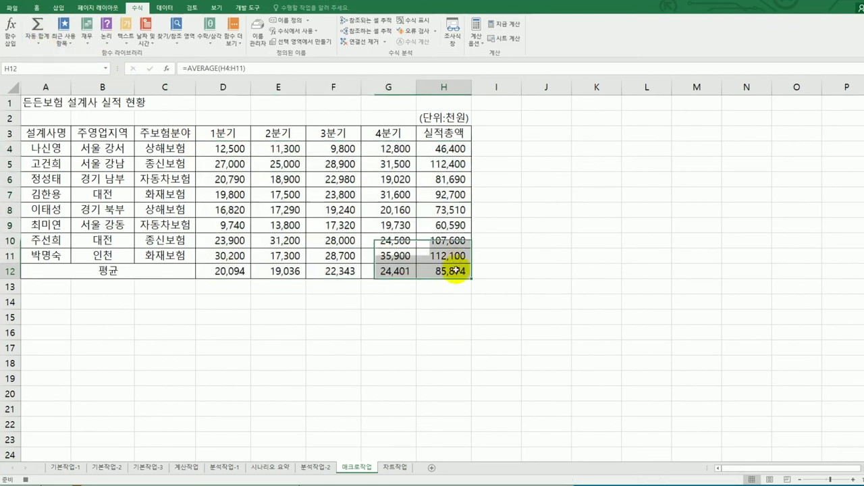
pyautogui.click(244, 8)
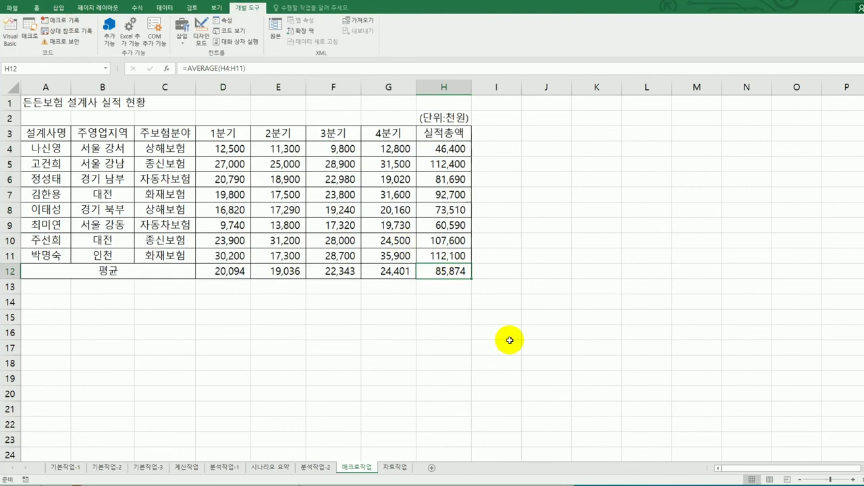
# Open the recorded 평균 macro's code, examine its leftover SUM lines, and close the code editor
pyautogui.click(507, 271)
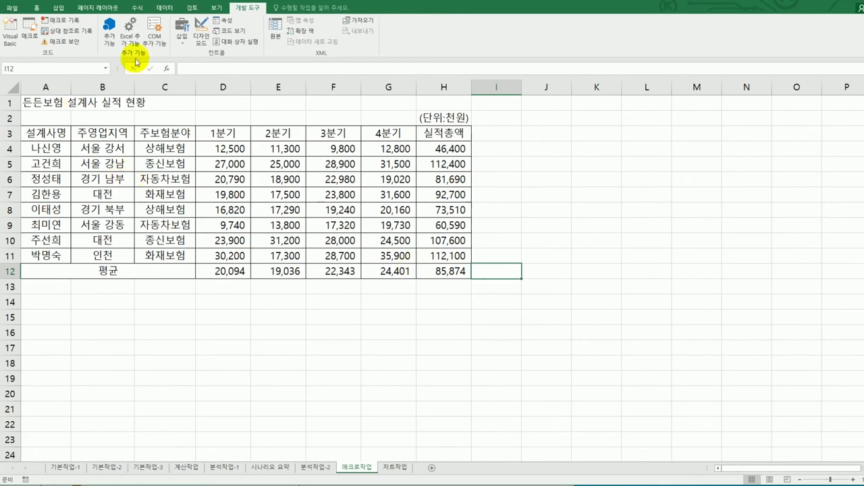
pyautogui.click(31, 32)
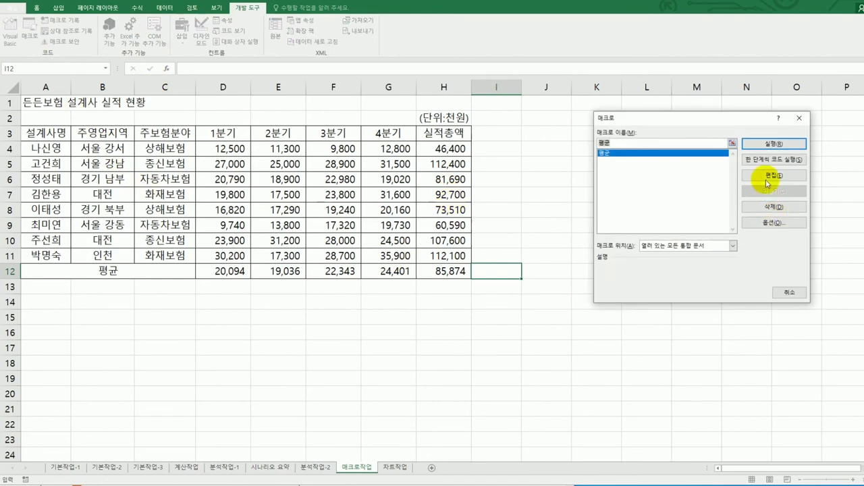
pyautogui.click(765, 176)
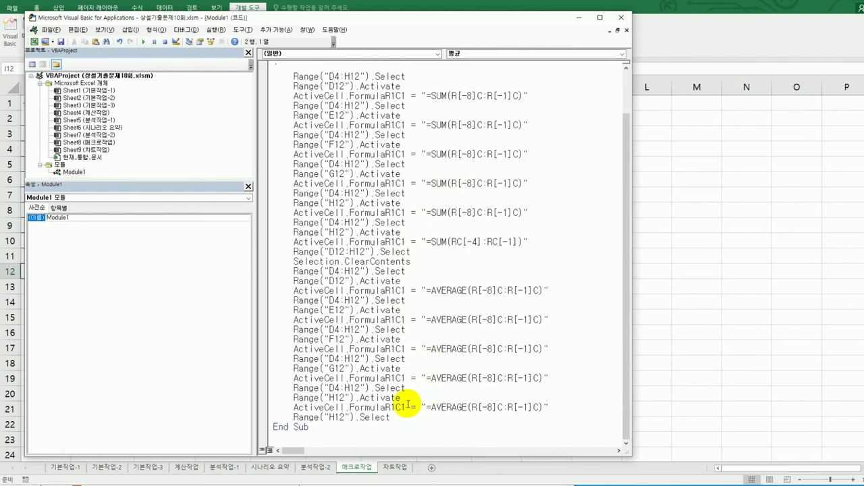
pyautogui.moveTo(538, 241); pyautogui.dragTo(280, 87)
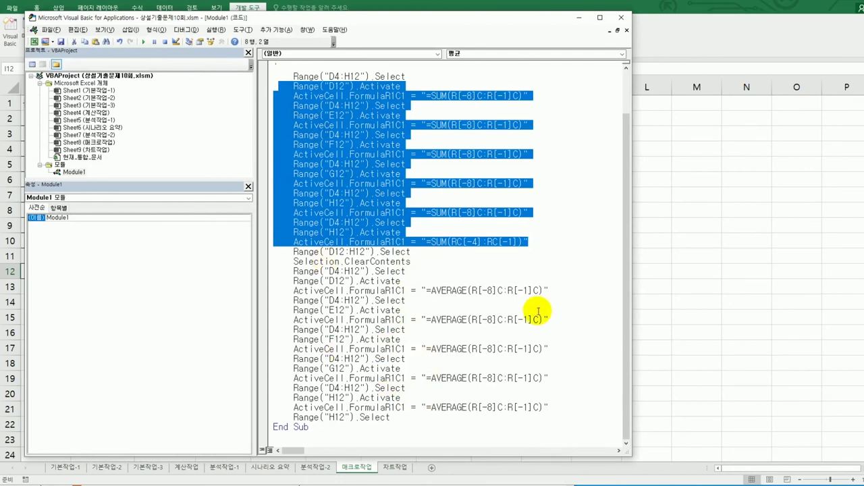
pyautogui.click(621, 17)
# Delete the 평균 macro from the workbook and clear the average formulas in D12:H12
pyautogui.click(690, 256)
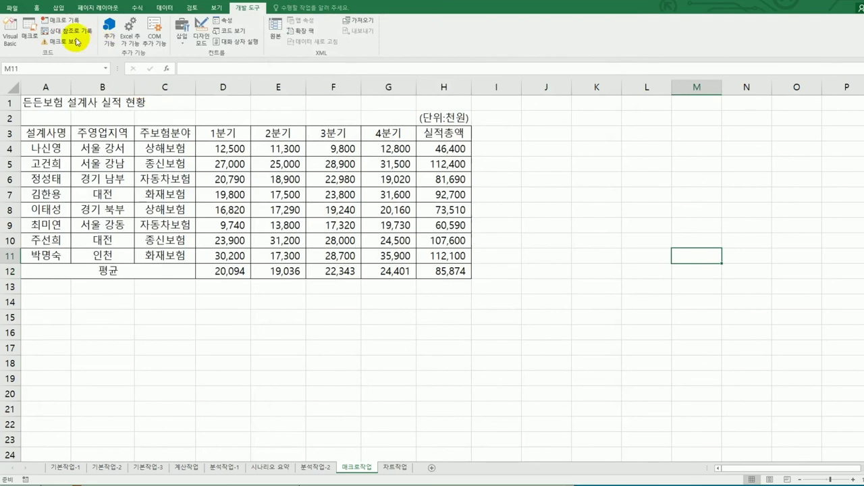
pyautogui.click(29, 34)
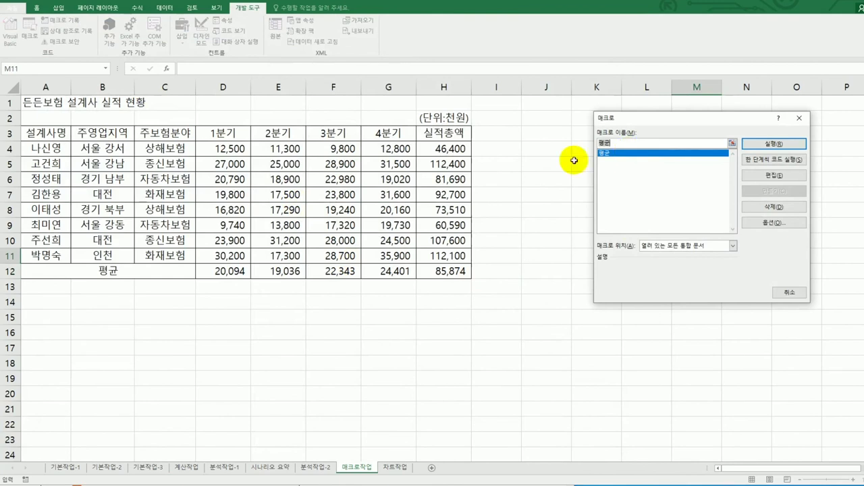
pyautogui.click(779, 210)
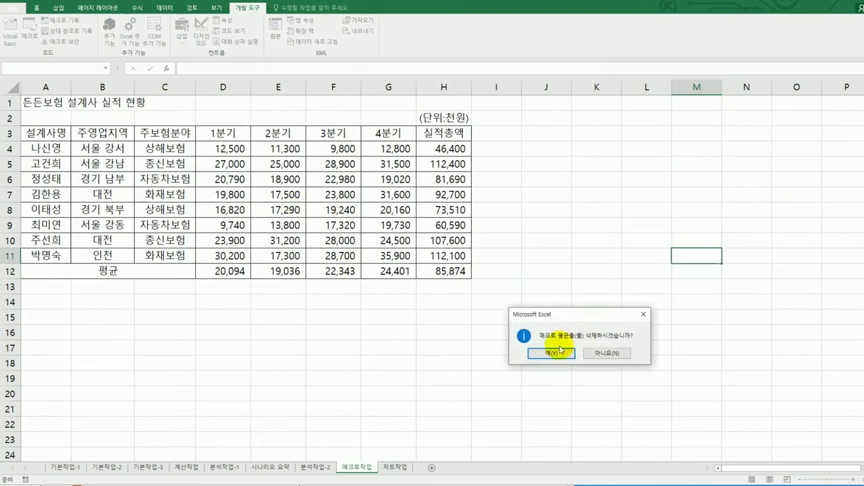
pyautogui.click(552, 354)
pyautogui.moveTo(226, 272); pyautogui.dragTo(442, 272)
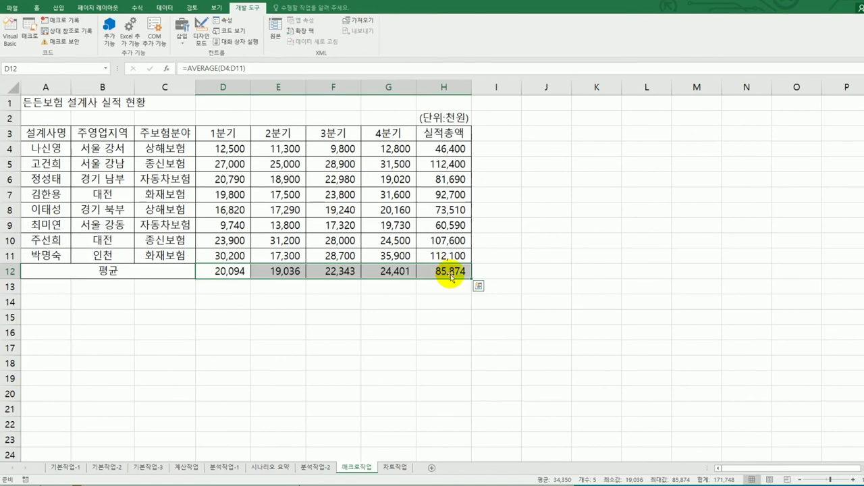
pyautogui.press('Delete')
# From an empty cell outside the table, start recording a new macro named 평균 in the current workbook
pyautogui.click(602, 312)
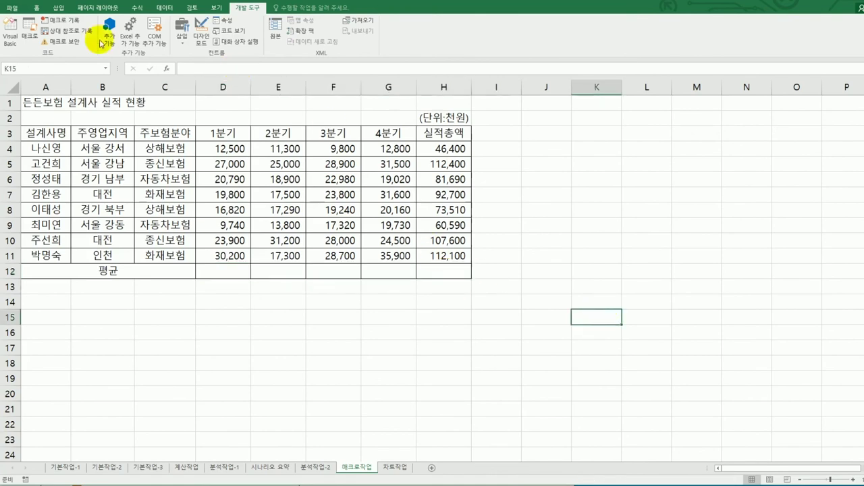
pyautogui.click(60, 20)
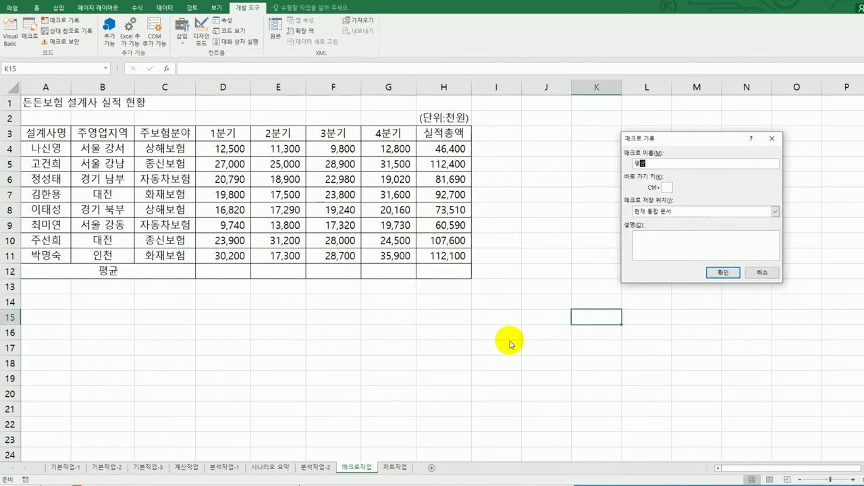
pyautogui.click(723, 272)
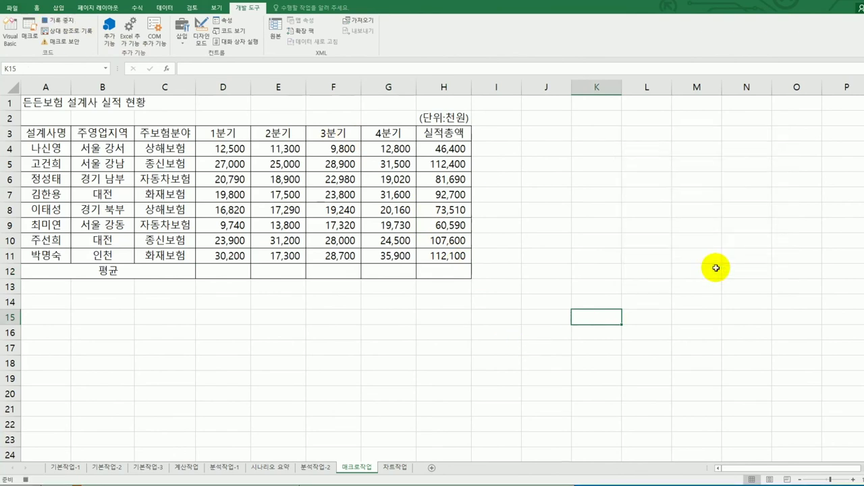
# Fill D12:H12 with automatic AVERAGE formulas for D4:H12, stop the recording, and check the formula in D12
pyautogui.moveTo(225, 148); pyautogui.dragTo(449, 272)
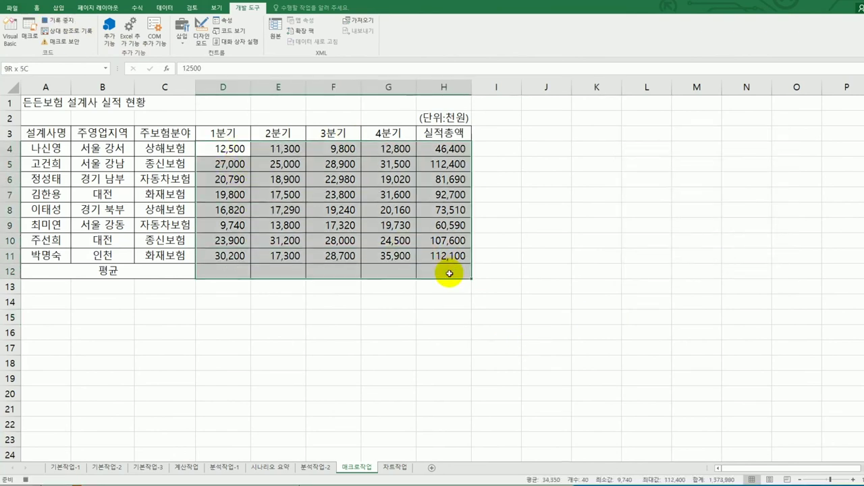
pyautogui.click(137, 8)
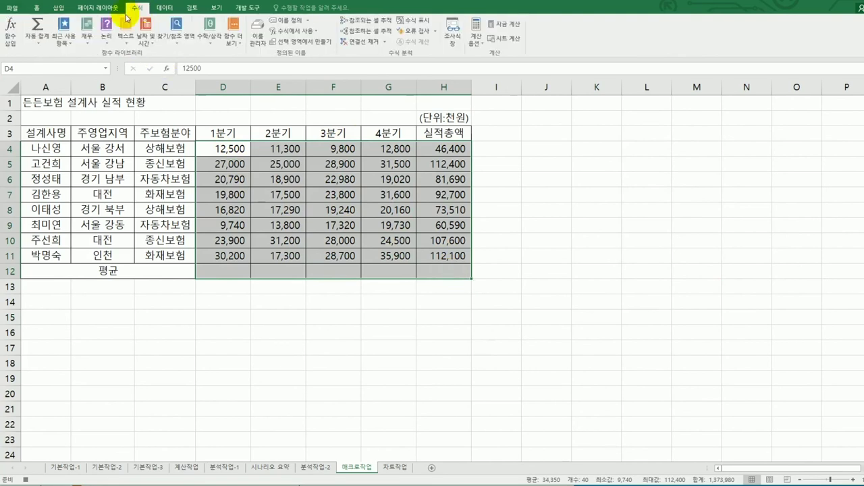
pyautogui.click(38, 42)
pyautogui.click(45, 65)
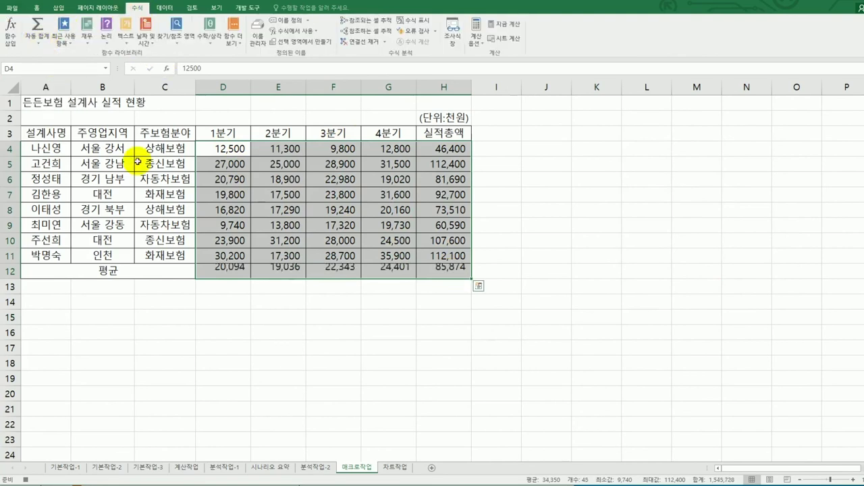
pyautogui.click(433, 272)
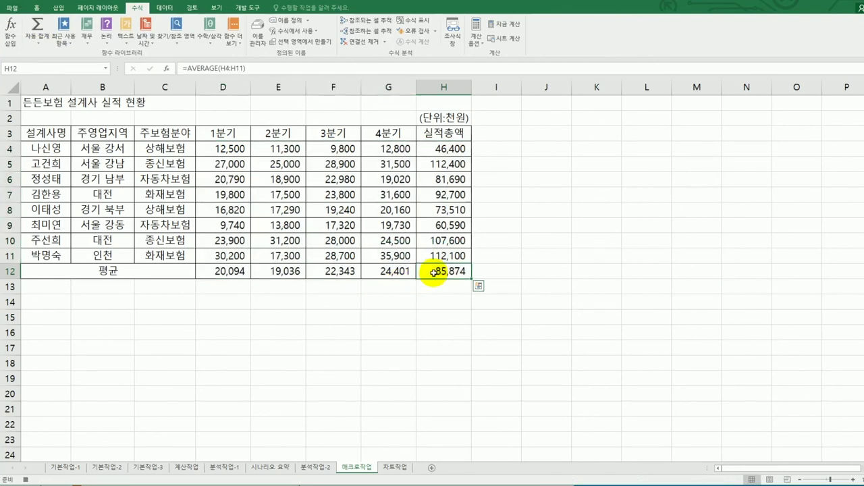
pyautogui.click(246, 7)
pyautogui.click(52, 23)
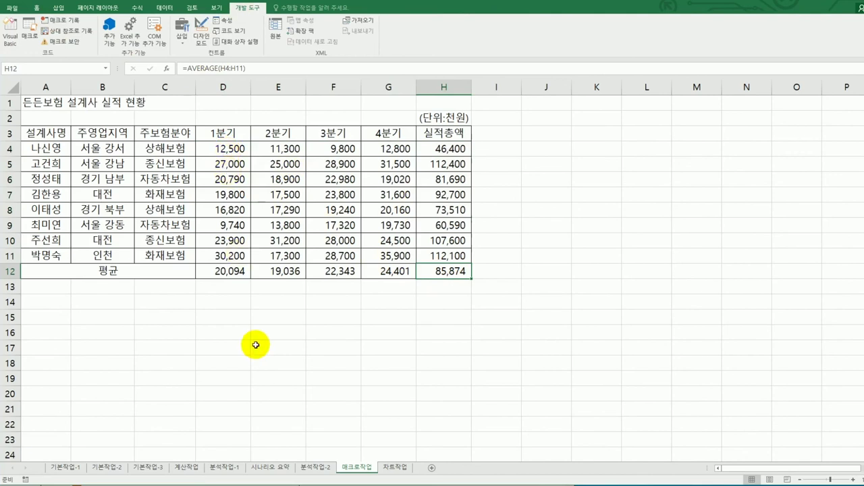
pyautogui.click(221, 272)
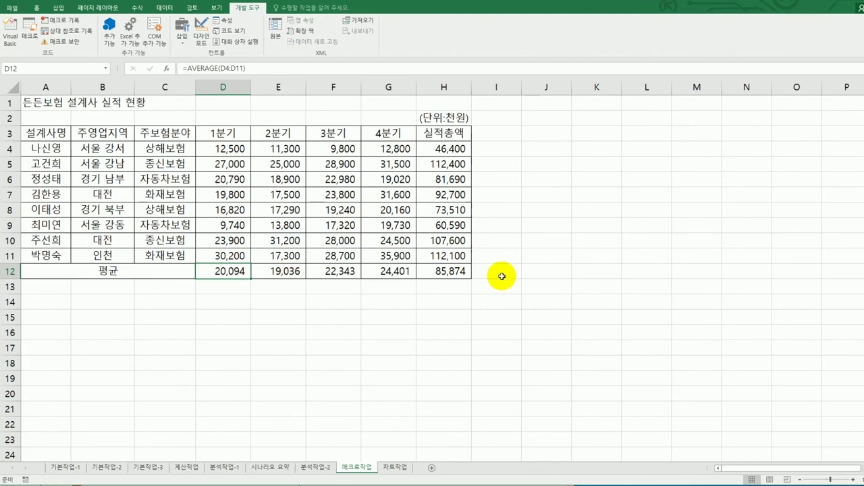
# Draw a 타원 basic shape snapped to the cell range B14:C15 and enter 평균 as its text
pyautogui.click(535, 290)
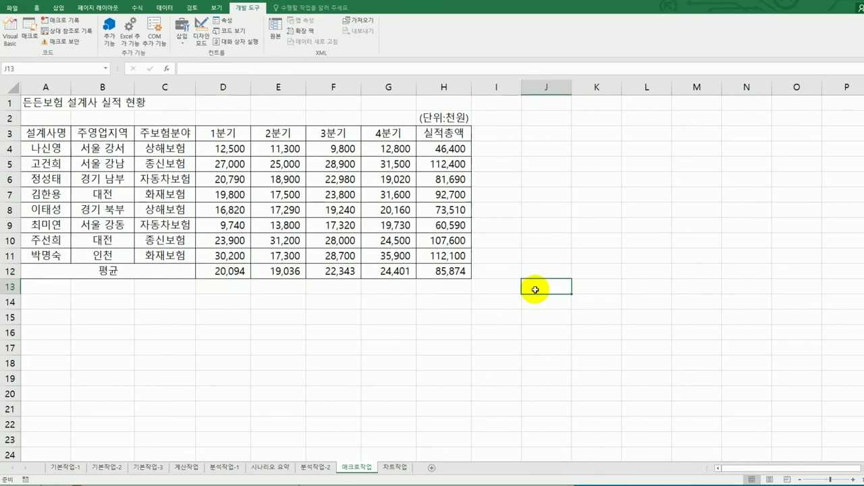
pyautogui.click(59, 7)
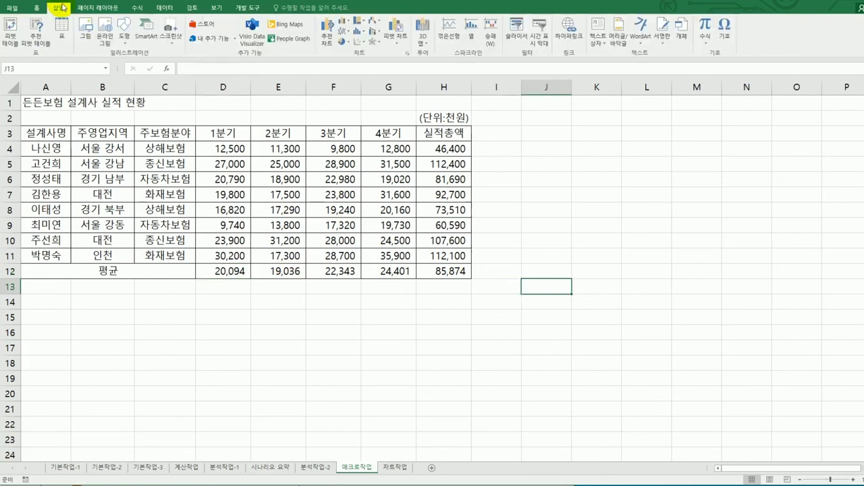
pyautogui.click(120, 30)
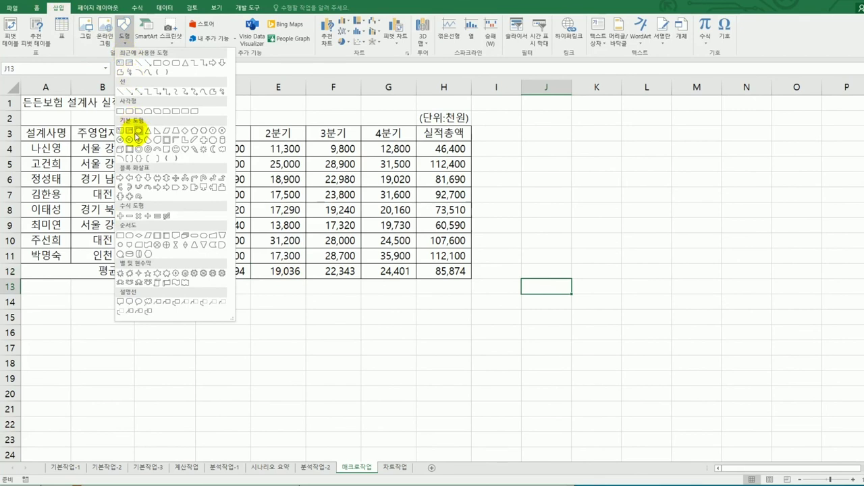
pyautogui.click(137, 133)
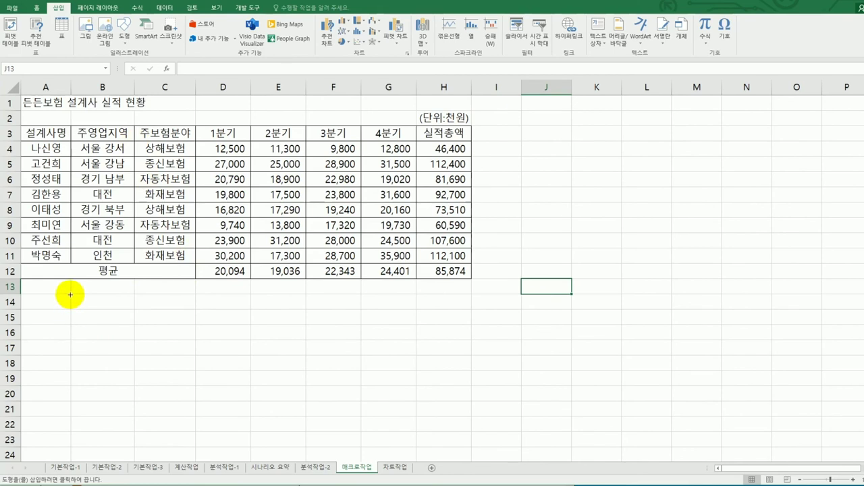
pyautogui.moveTo(70, 294); pyautogui.dragTo(174, 329)
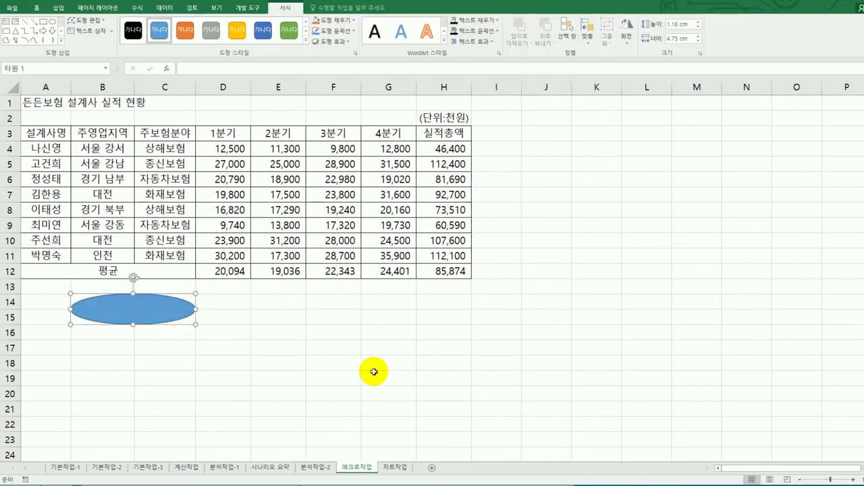
pyautogui.write('평균')
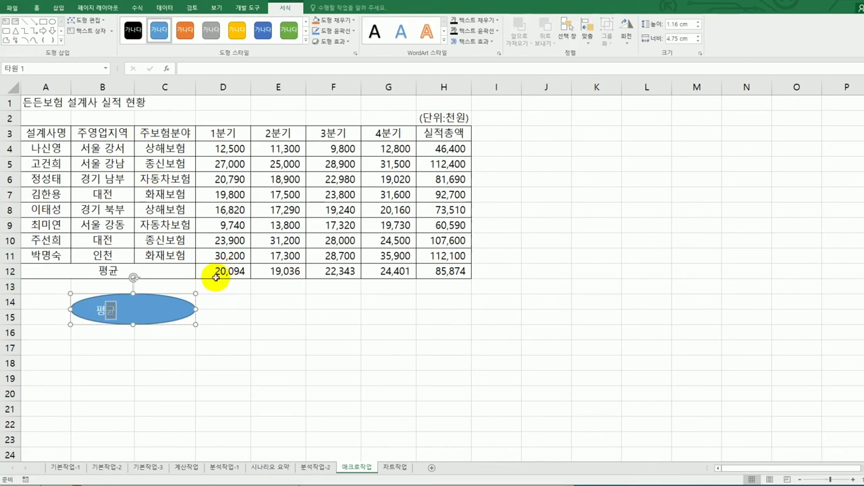
# Assign the 평균 macro to the 평균 ellipse over B14:C15 and deselect the shape
pyautogui.rightClick(168, 312)
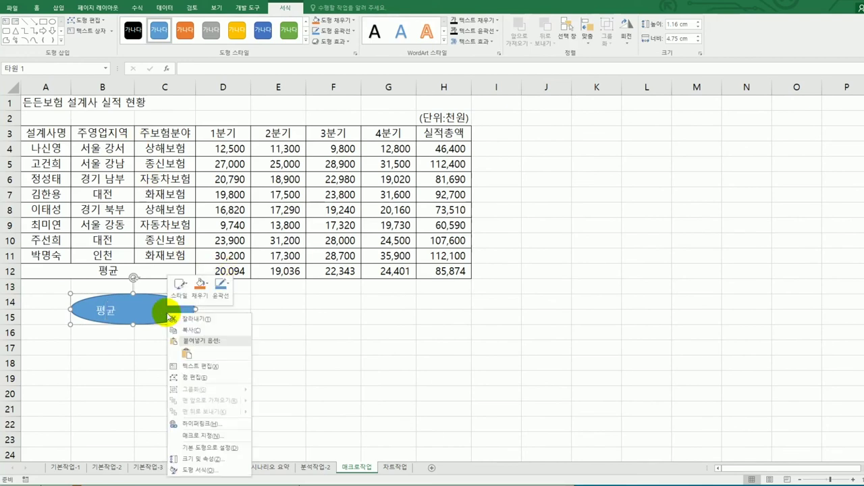
pyautogui.click(214, 435)
pyautogui.moveTo(237, 347); pyautogui.dragTo(407, 201)
pyautogui.click(326, 230)
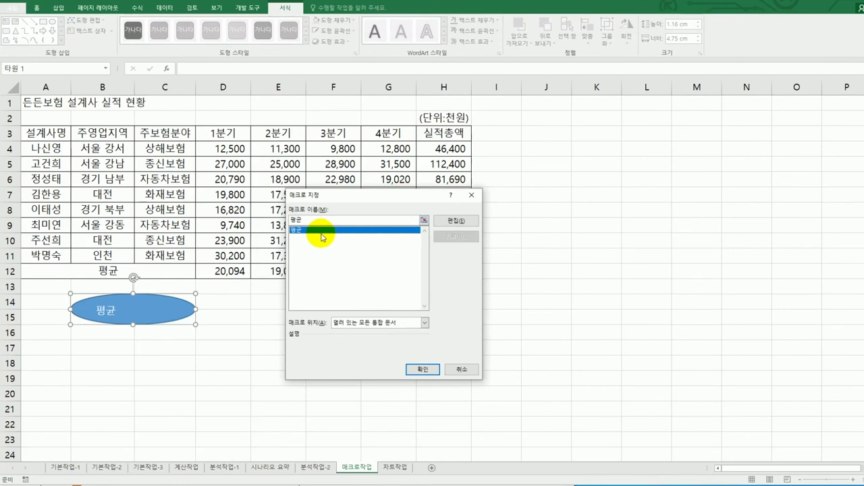
pyautogui.click(413, 368)
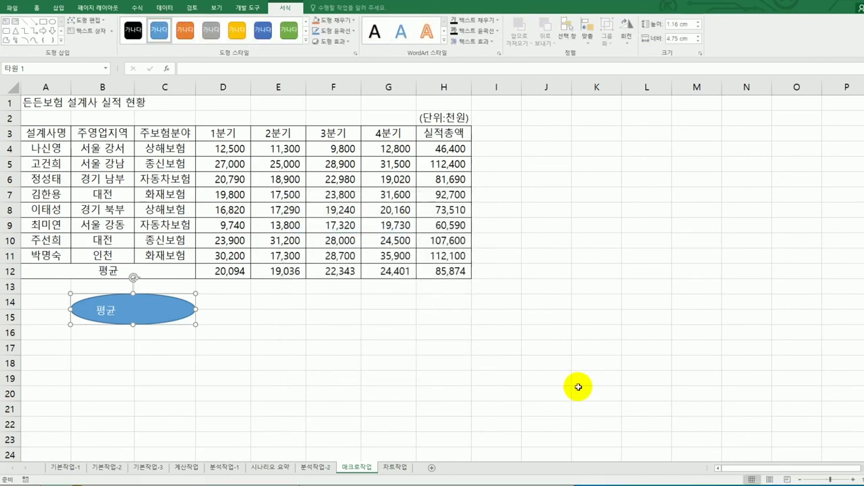
pyautogui.click(579, 389)
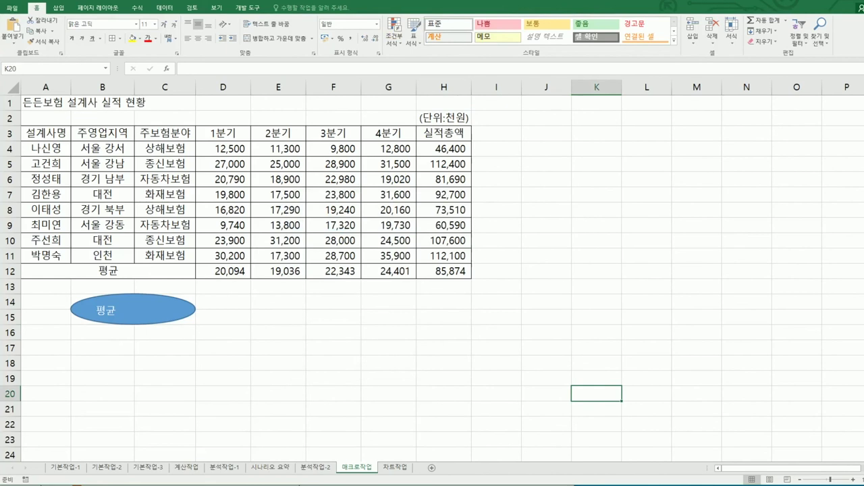
# Check the second macro task, then start recording a macro named 서식 in the current workbook from an empty cell outside the table
pyautogui.hotkey('alt', 'Tab')
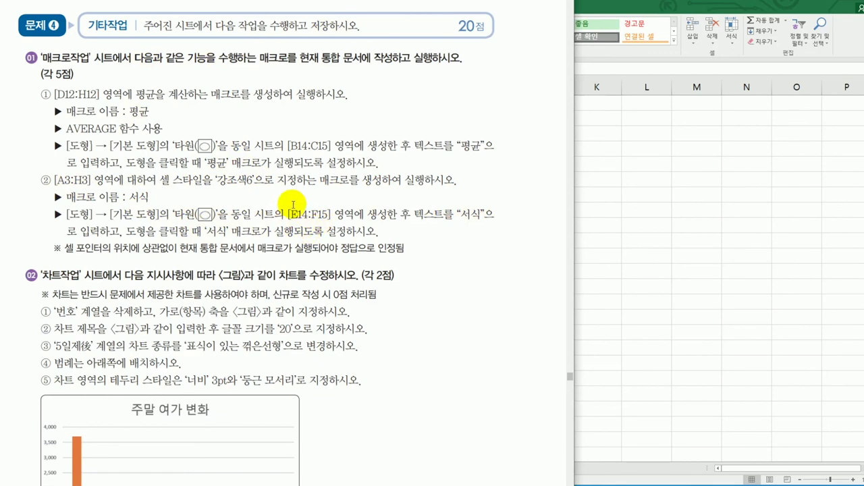
pyautogui.hotkey('alt', 'Tab')
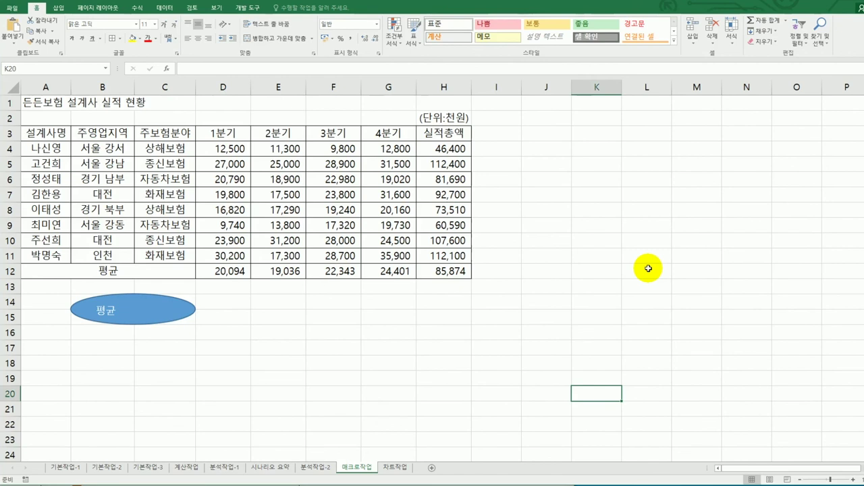
pyautogui.moveTo(54, 134); pyautogui.dragTo(446, 135)
pyautogui.click(637, 316)
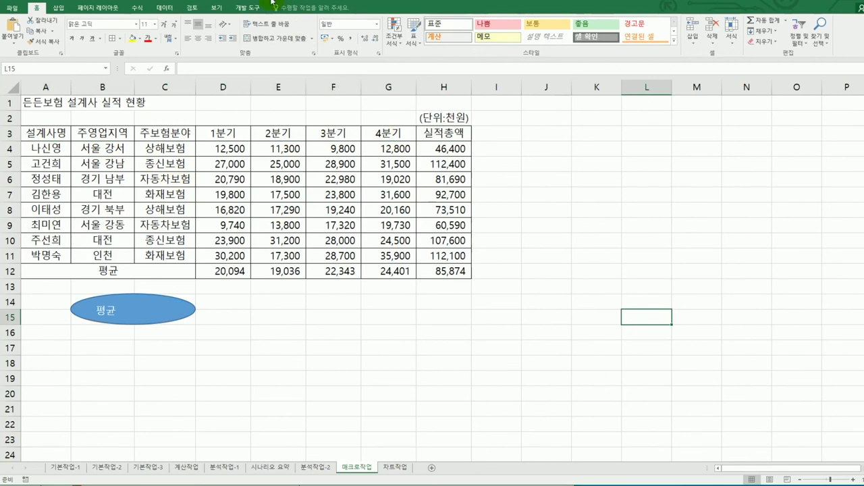
pyautogui.click(248, 7)
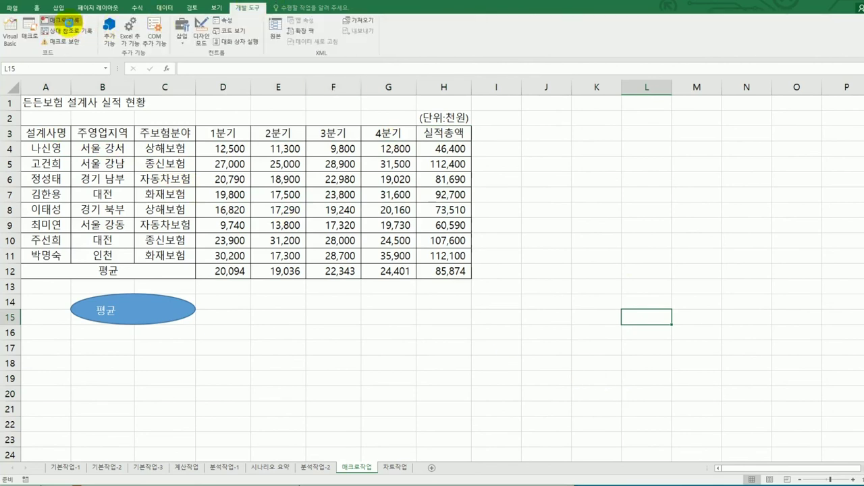
pyautogui.click(60, 20)
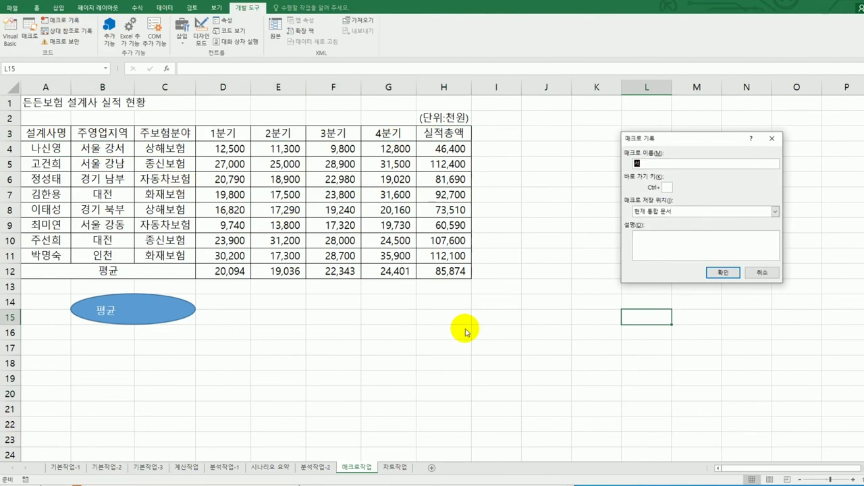
pyautogui.click(719, 273)
# Apply the 강조색6 cell style to the header range A3:H3 and stop the macro recording
pyautogui.moveTo(38, 132); pyautogui.dragTo(432, 135)
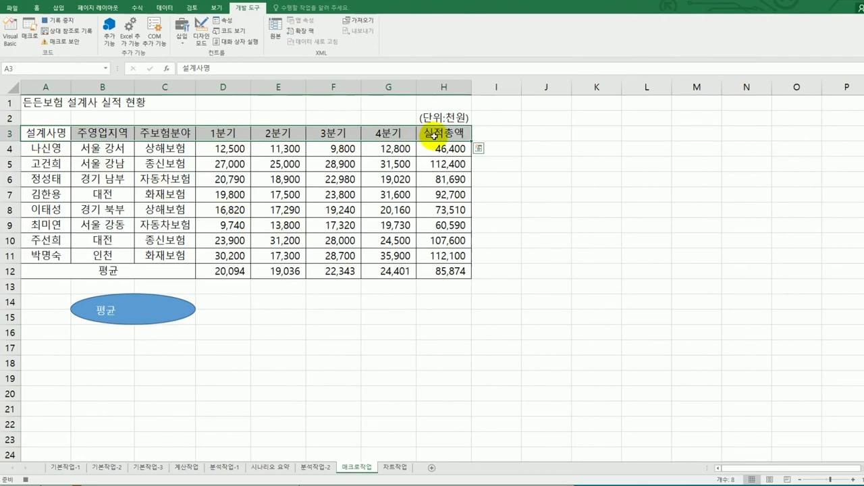
pyautogui.click(37, 8)
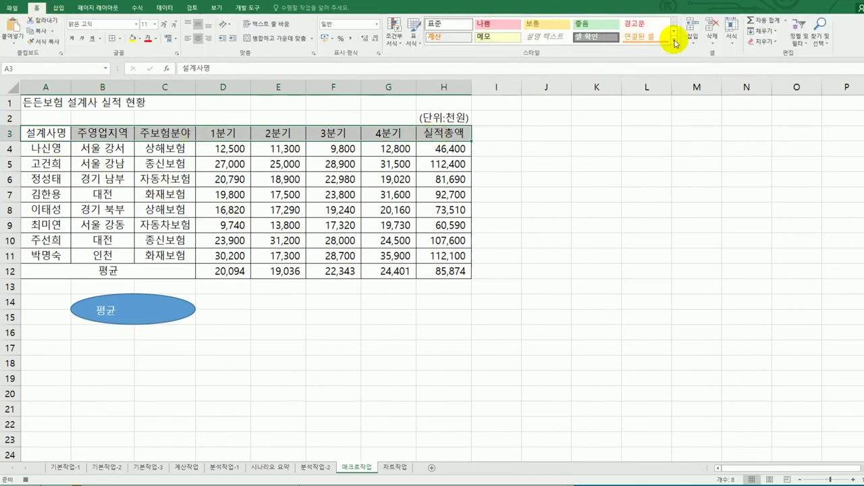
pyautogui.click(673, 40)
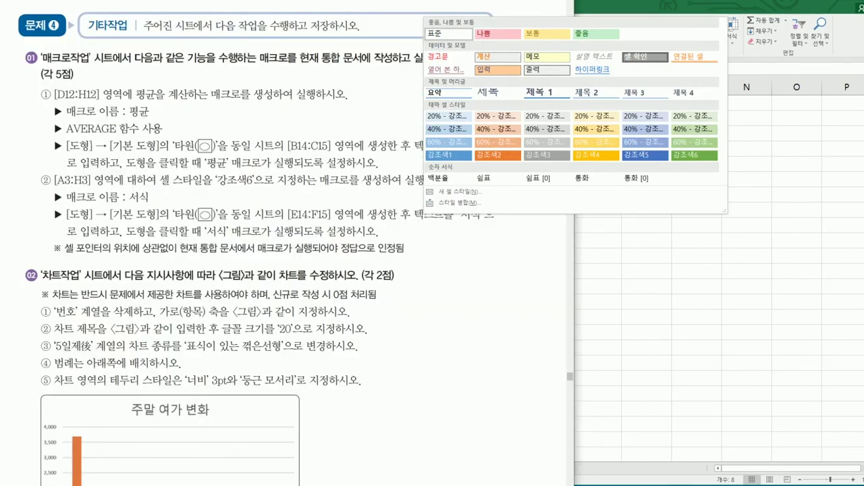
pyautogui.click(318, 122)
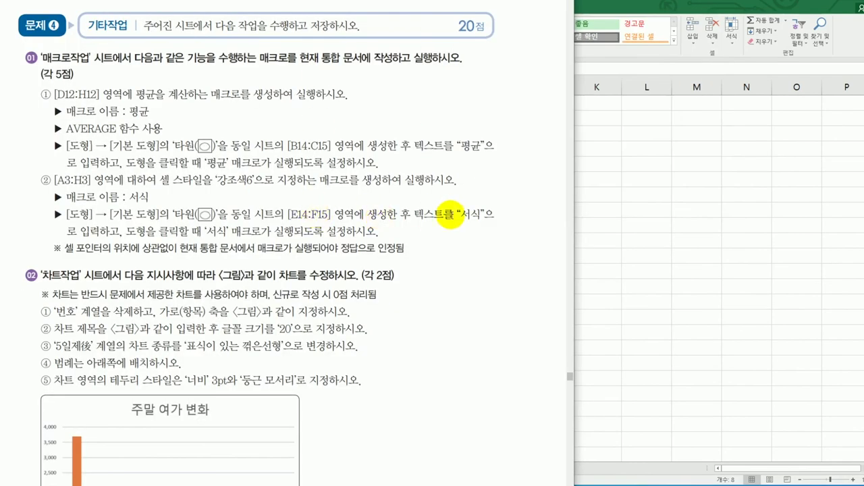
pyautogui.click(625, 6)
pyautogui.click(673, 43)
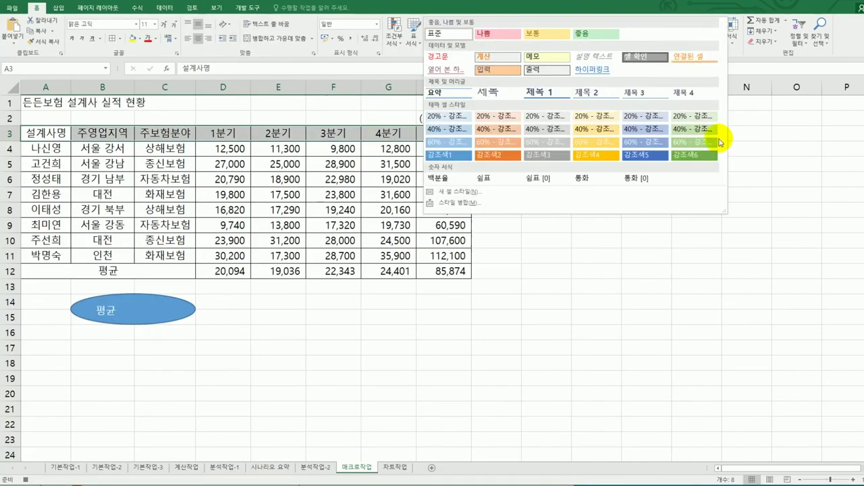
pyautogui.click(697, 158)
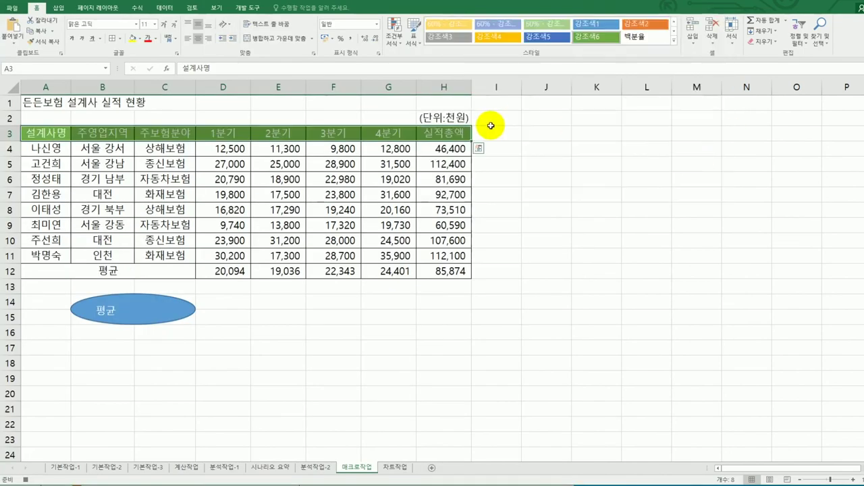
pyautogui.click(449, 133)
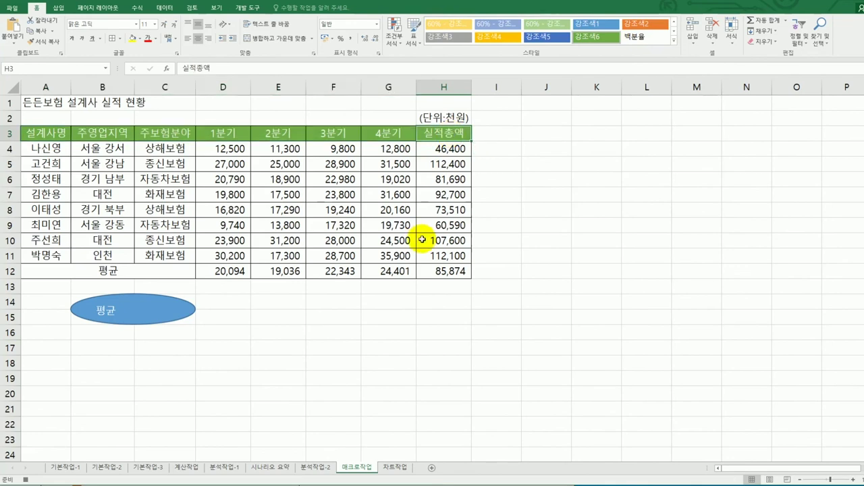
pyautogui.click(244, 8)
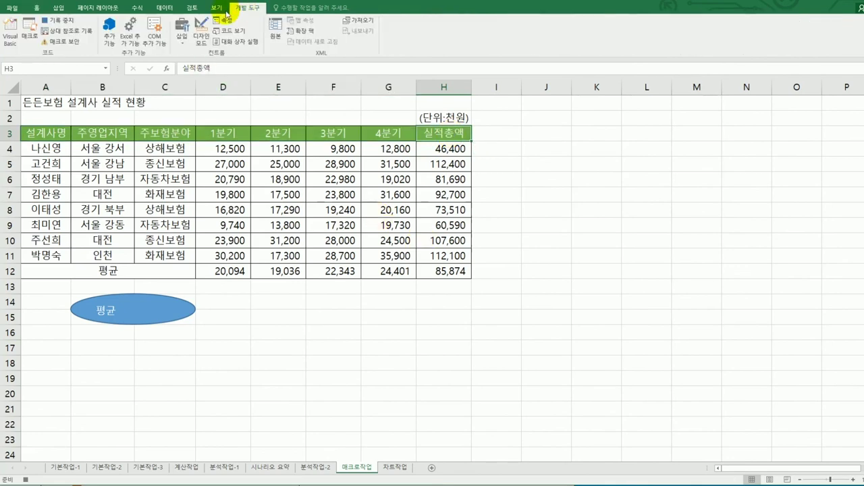
pyautogui.click(59, 24)
pyautogui.click(572, 332)
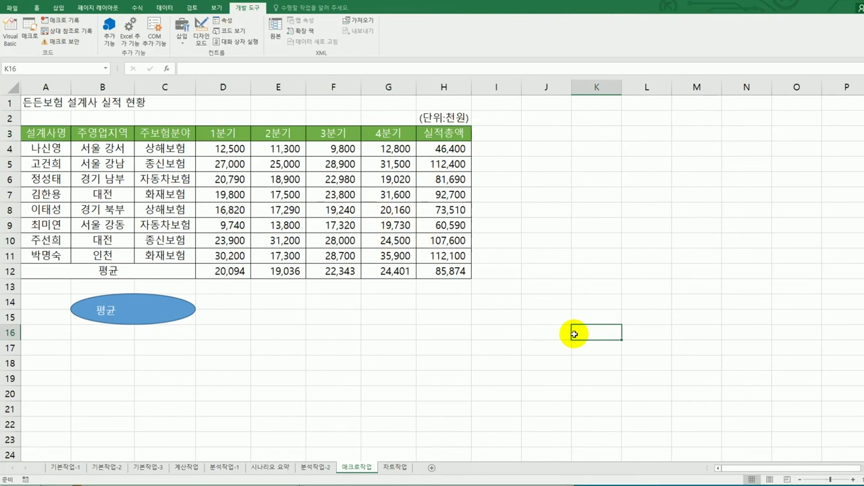
# Draw a 타원 basic shape snapped to the cell range E14:F15 and enter 서식 as its text
pyautogui.click(59, 8)
pyautogui.click(124, 43)
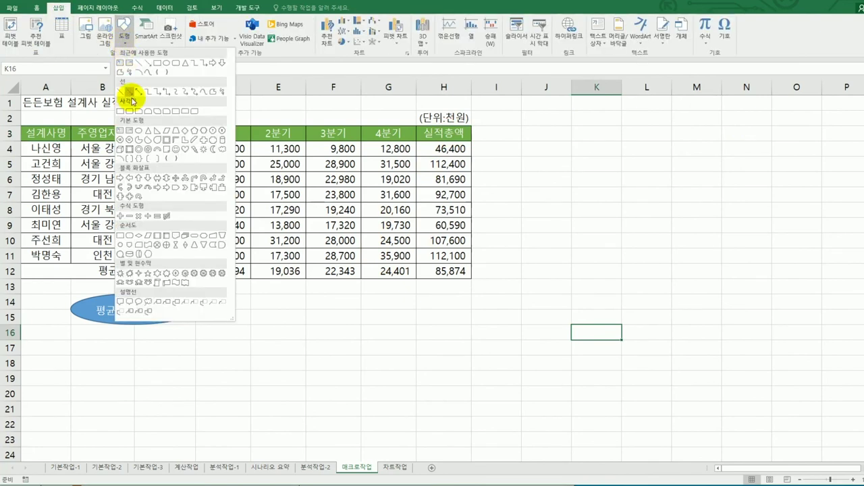
pyautogui.click(138, 132)
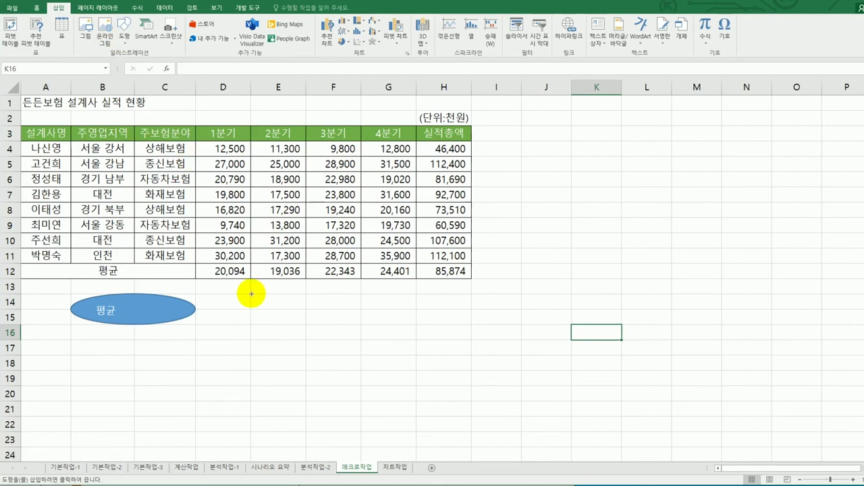
pyautogui.moveTo(252, 293)
pyautogui.mouseDown()
pyautogui.moveTo(304, 322)
pyautogui.moveTo(361, 324)
pyautogui.mouseUp()
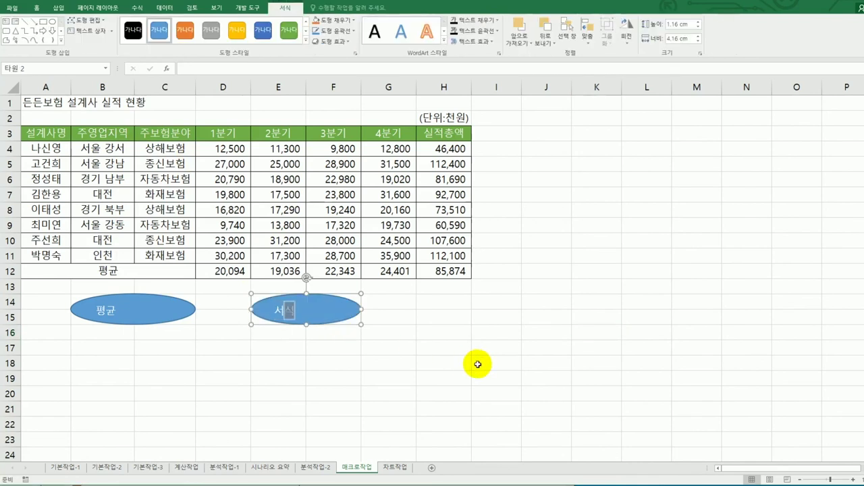
pyautogui.click(477, 365)
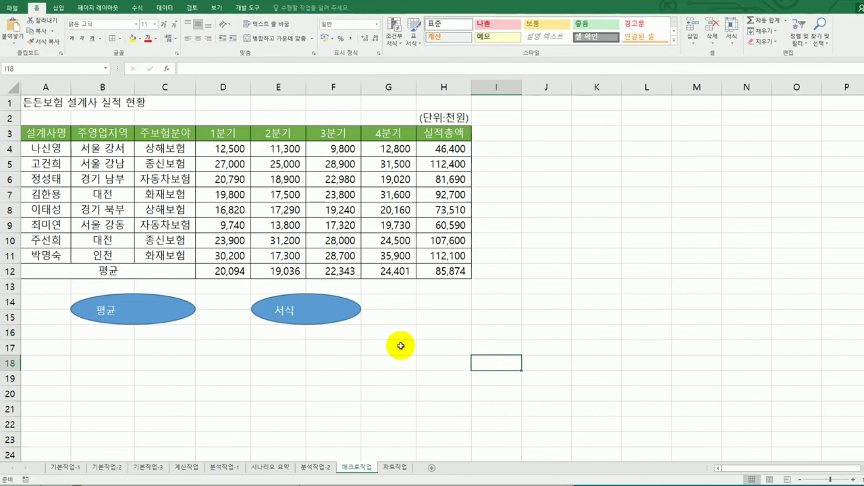
# Assign the 서식 macro to the 서식 ellipse over E14:F15 and deselect the shape
pyautogui.rightClick(339, 305)
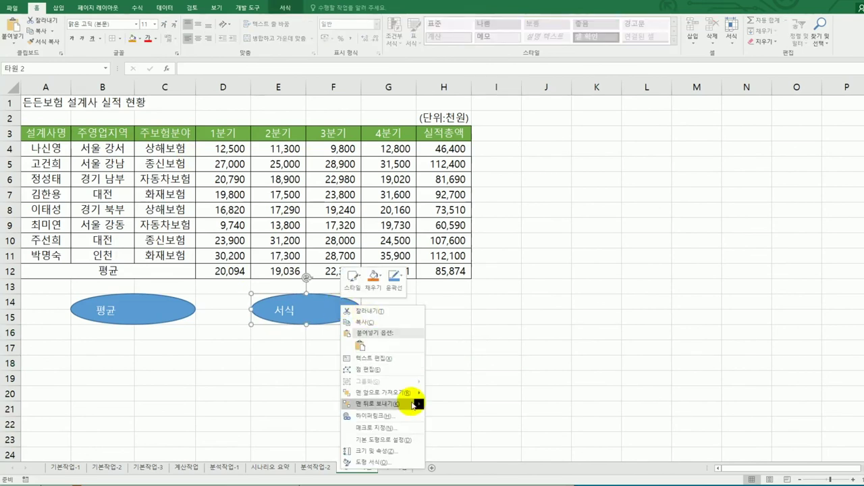
pyautogui.click(411, 432)
pyautogui.moveTo(415, 338); pyautogui.dragTo(610, 148)
pyautogui.click(544, 181)
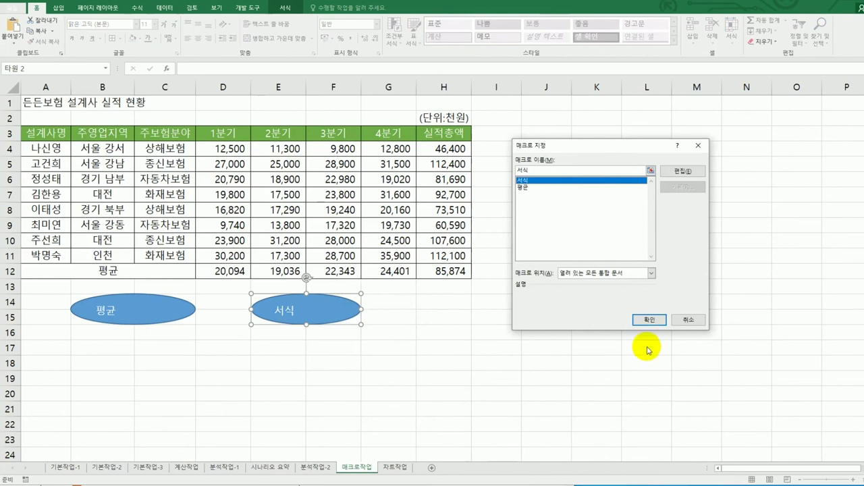
pyautogui.click(646, 321)
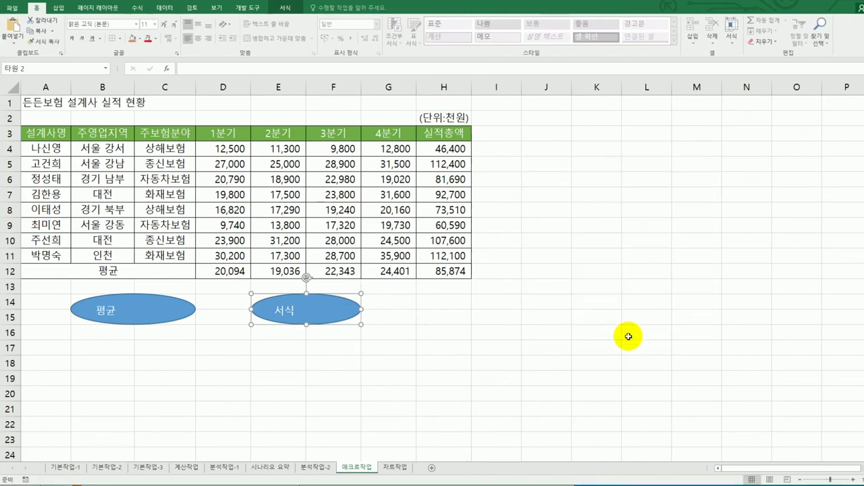
pyautogui.click(628, 337)
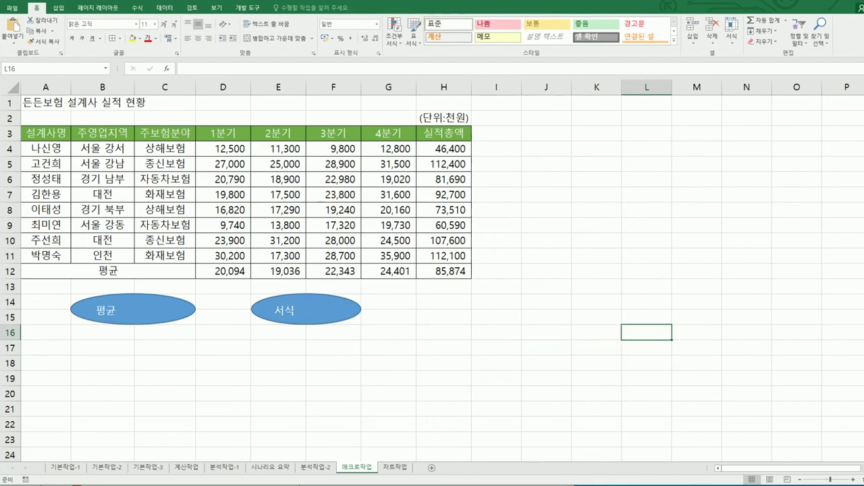
# Read the chart task instructions and compare their sample figure with the chart on the 차트작업 sheet
pyautogui.hotkey('alt', 'Tab')
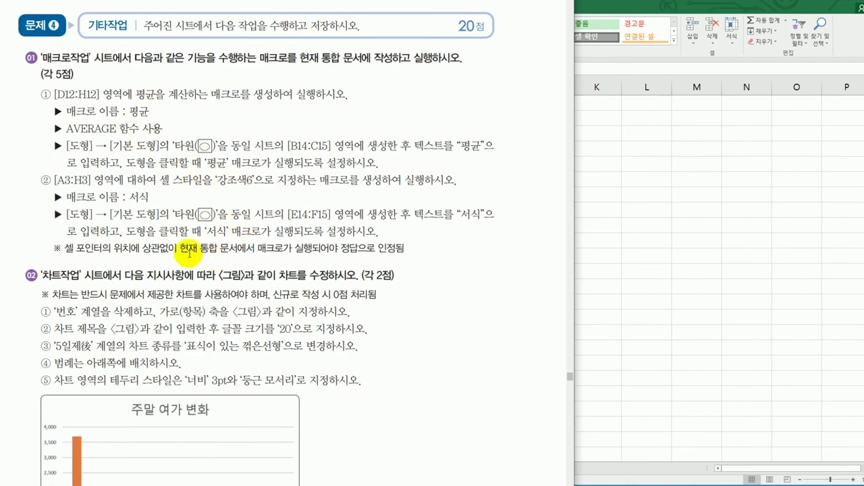
pyautogui.scroll(-3, 401, 262)
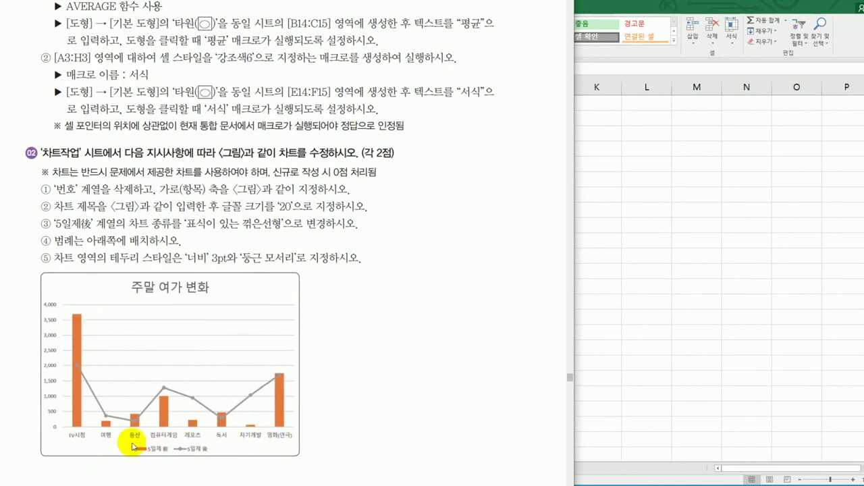
pyautogui.click(624, 333)
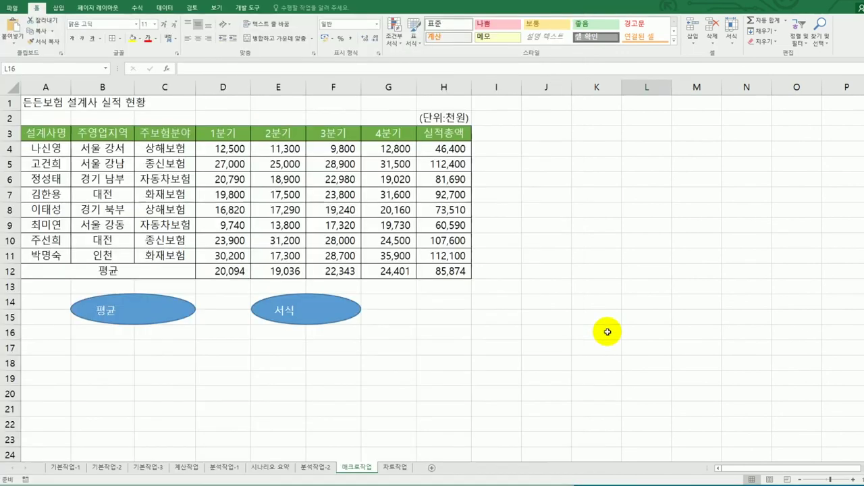
pyautogui.click(398, 465)
pyautogui.scroll(-3, 547, 381)
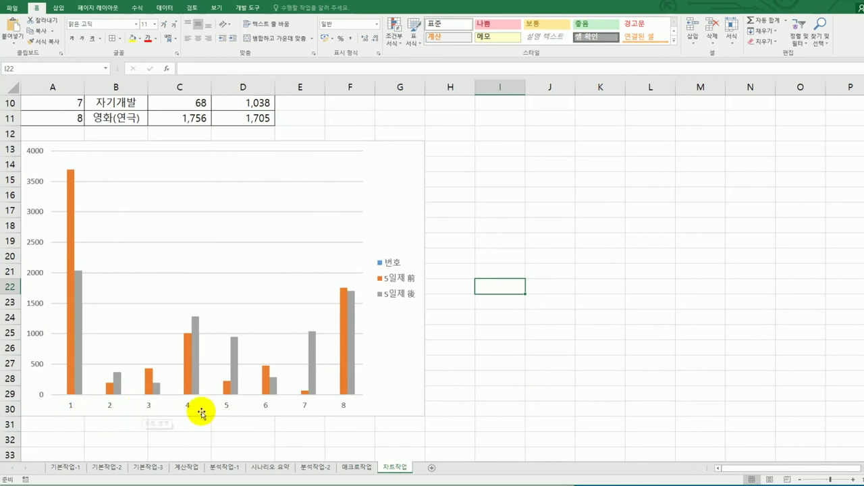
pyautogui.hotkey('alt', 'Tab')
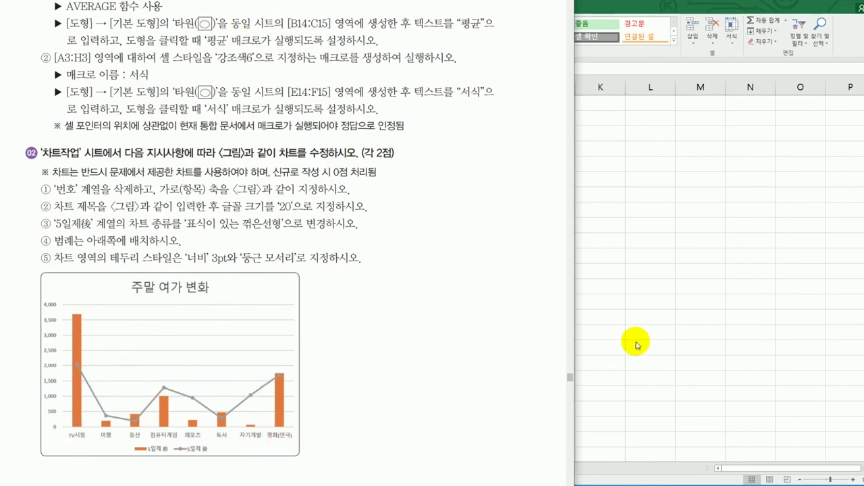
pyautogui.hotkey('alt', 'Tab')
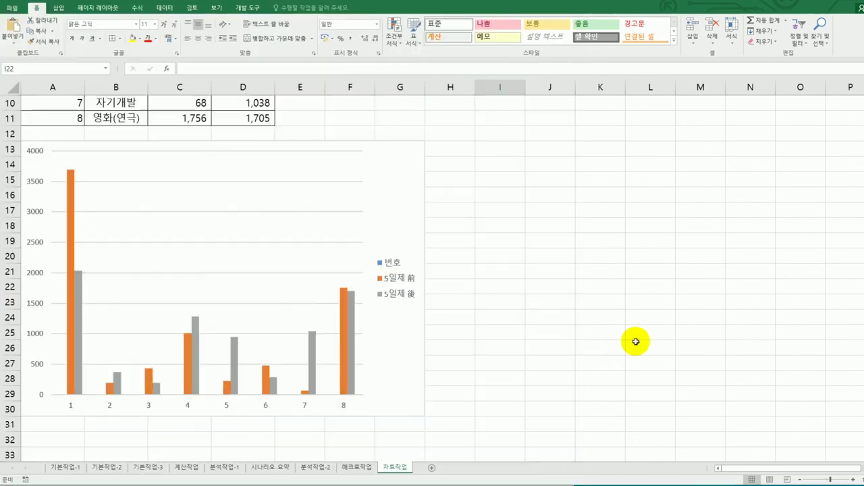
# Remove the 번호 series from the chart's data source on the 차트작업 sheet
pyautogui.click(382, 194)
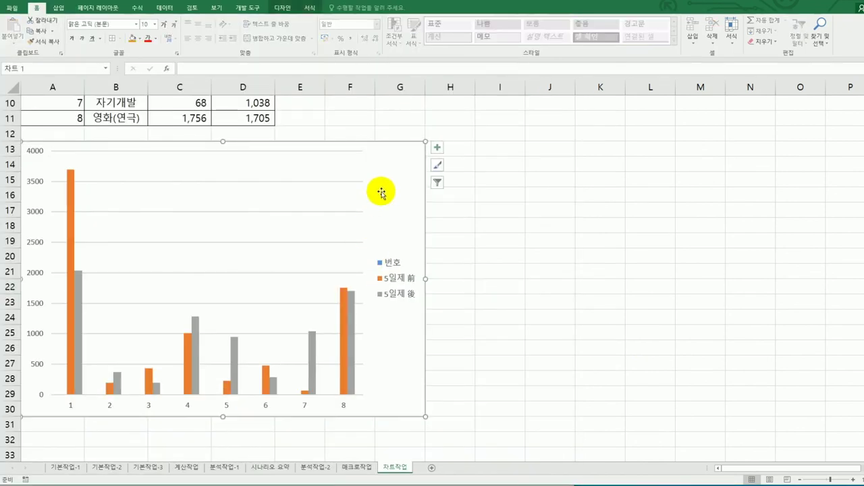
pyautogui.rightClick(382, 181)
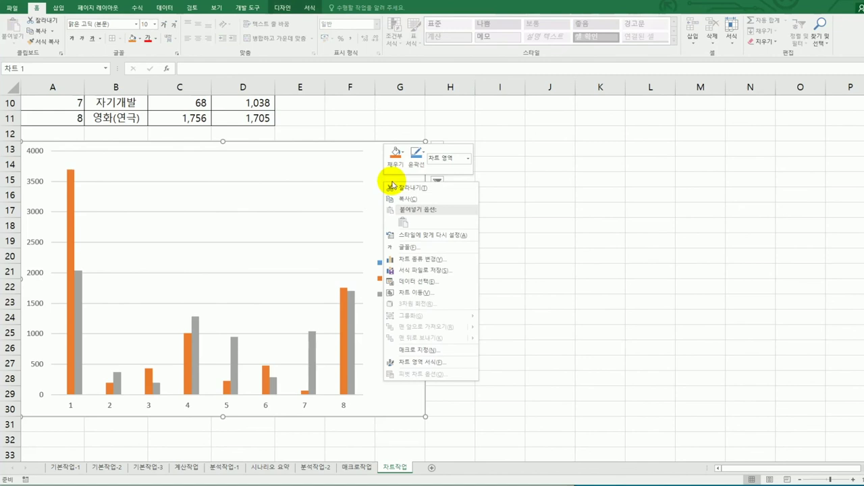
pyautogui.click(445, 283)
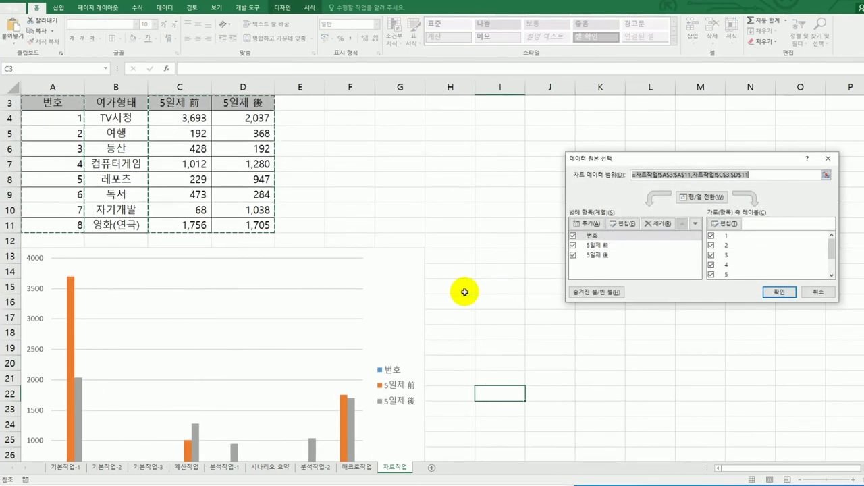
pyautogui.click(589, 235)
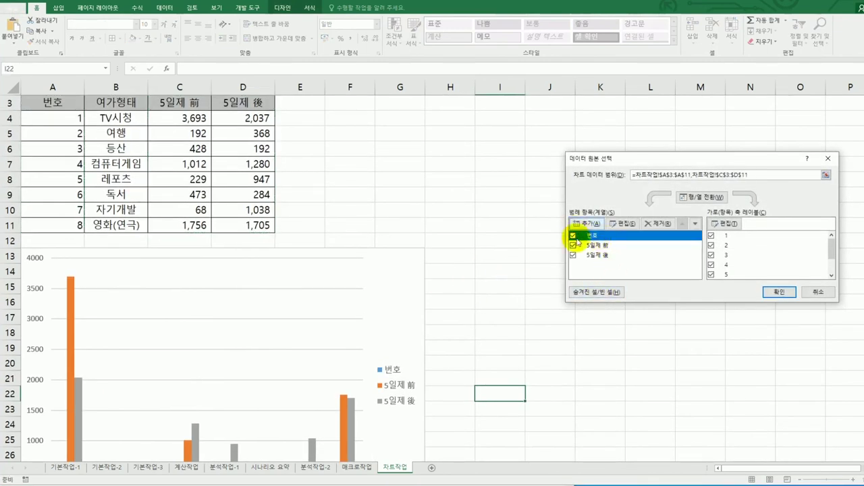
pyautogui.click(655, 225)
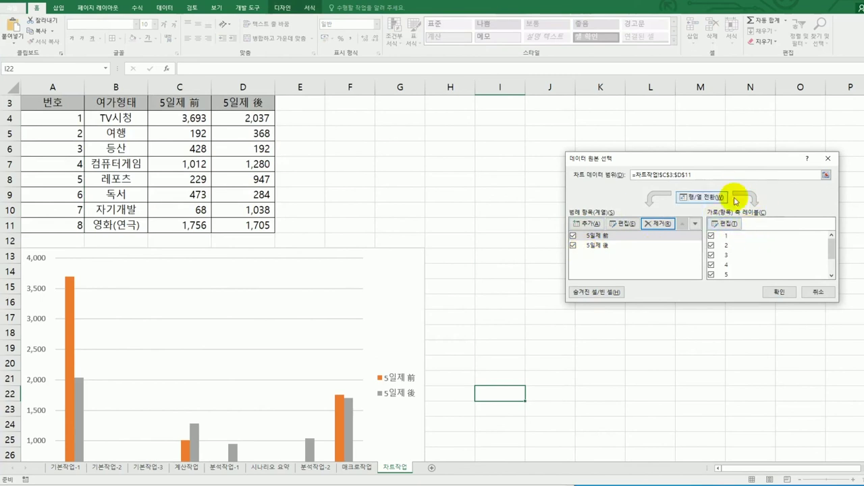
# Set the chart's horizontal axis labels to the 여가형태 range B4:B11 and apply the data source changes
pyautogui.click(736, 229)
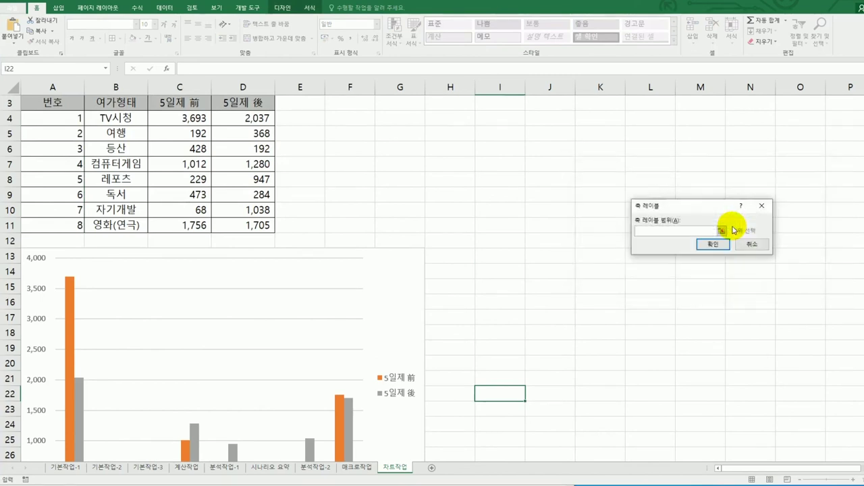
pyautogui.moveTo(110, 116); pyautogui.dragTo(110, 225)
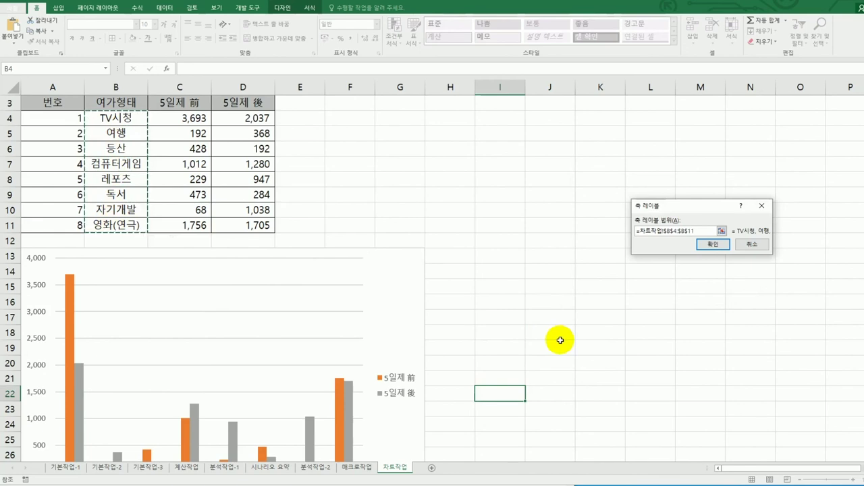
pyautogui.click(713, 246)
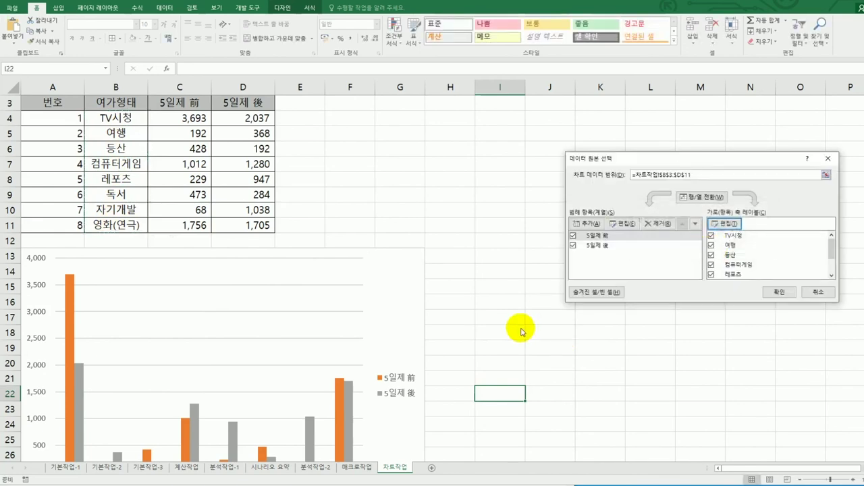
pyautogui.click(779, 291)
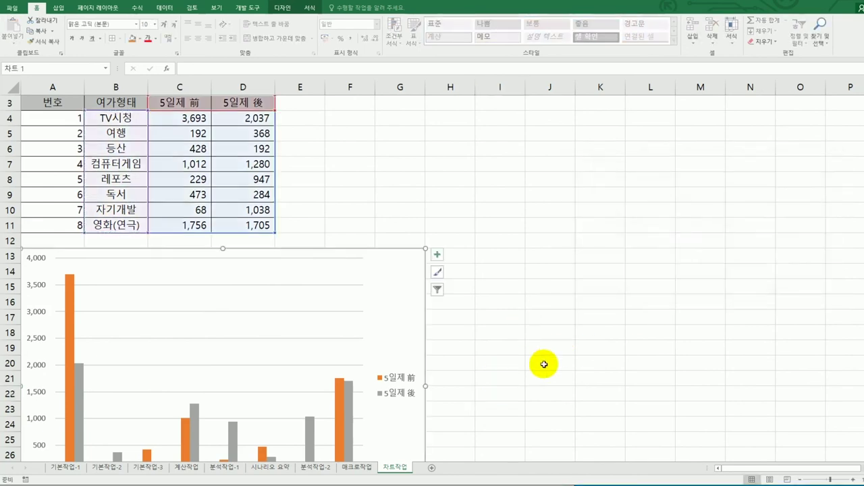
pyautogui.scroll(-2, 545, 362)
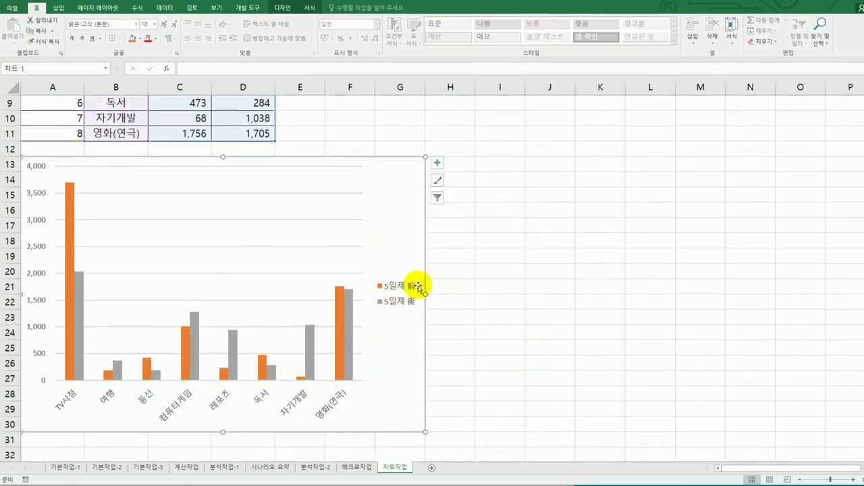